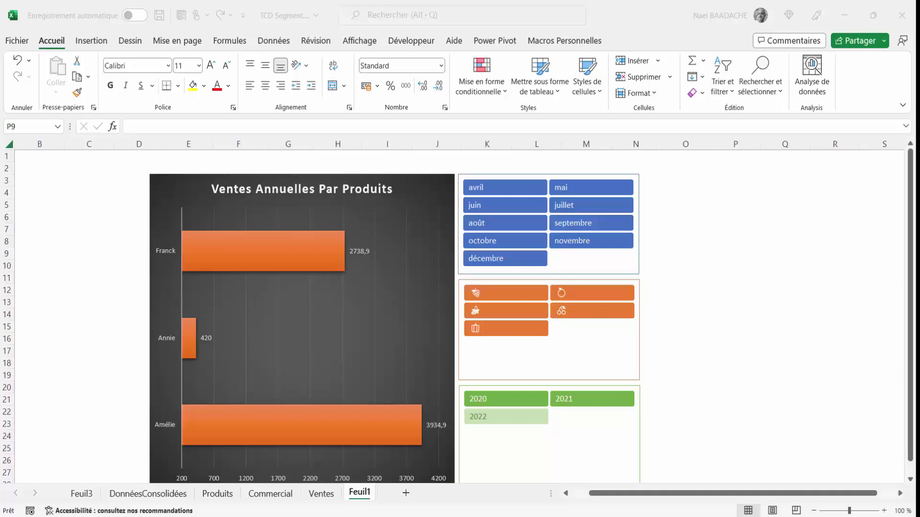
Switch to File Explorer and open the workbook 2020.xlsx from the Ventes2020 subfolder of Ventes.
{"action": "left_click_drag", "start_coordinate": [914, 330], "coordinate": [540, 135]}
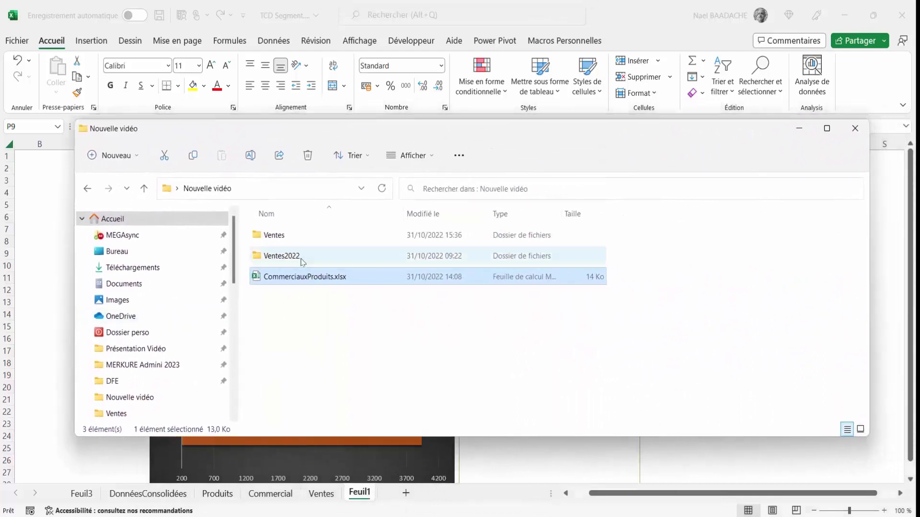
{"action": "double_click", "coordinate": [271, 236]}
{"action": "left_click", "coordinate": [271, 237]}
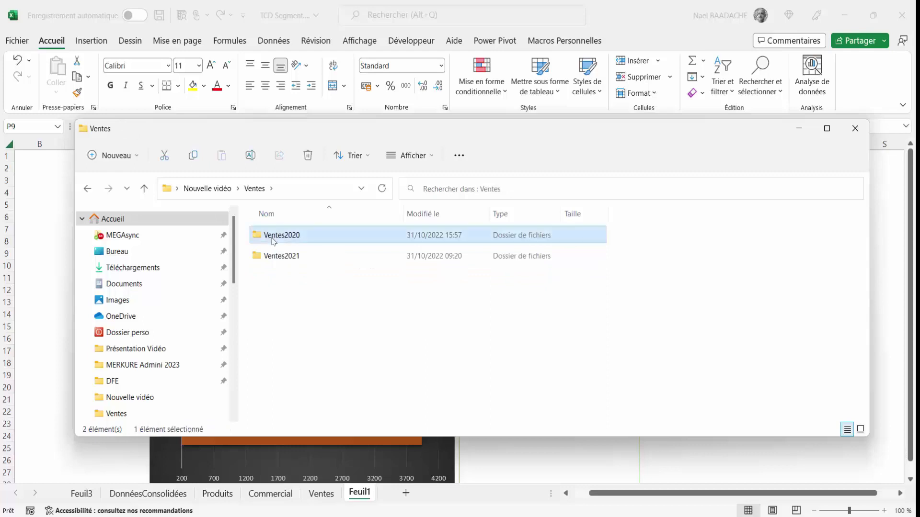
{"action": "double_click", "coordinate": [280, 240]}
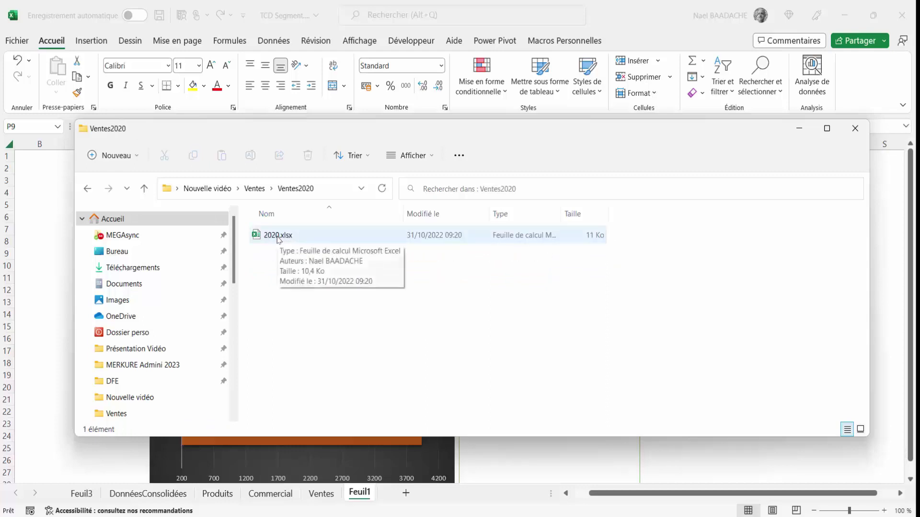
{"action": "double_click", "coordinate": [278, 237]}
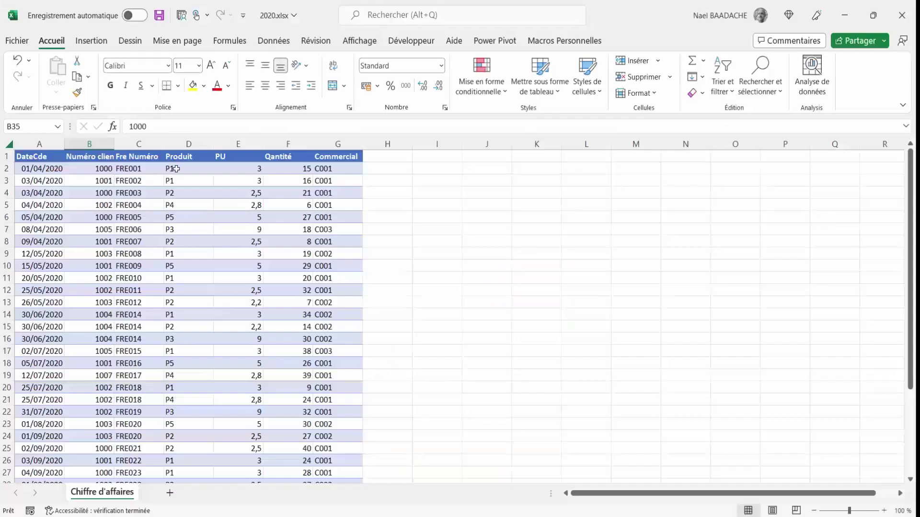
Examine the product and sales representative codes in the Produit and Commercial columns of the 2020 sales table.
{"action": "left_click", "coordinate": [176, 169]}
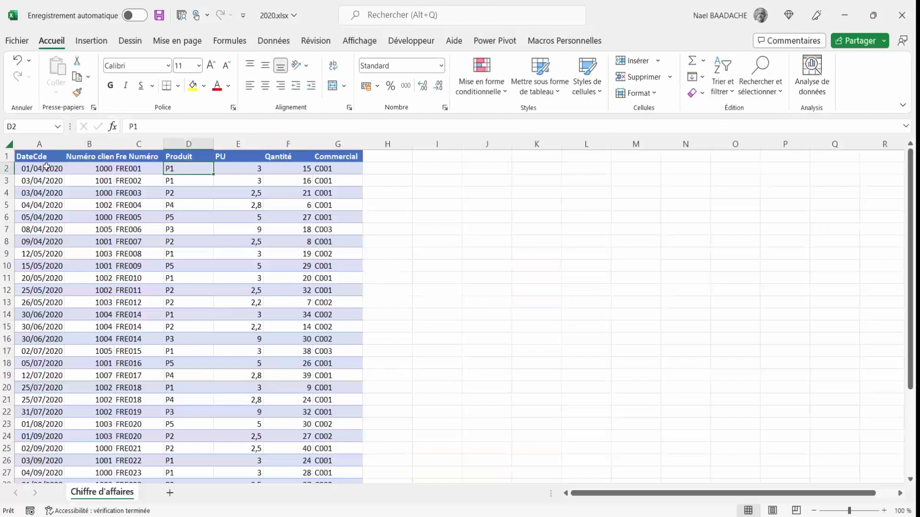
{"action": "left_click", "coordinate": [339, 169]}
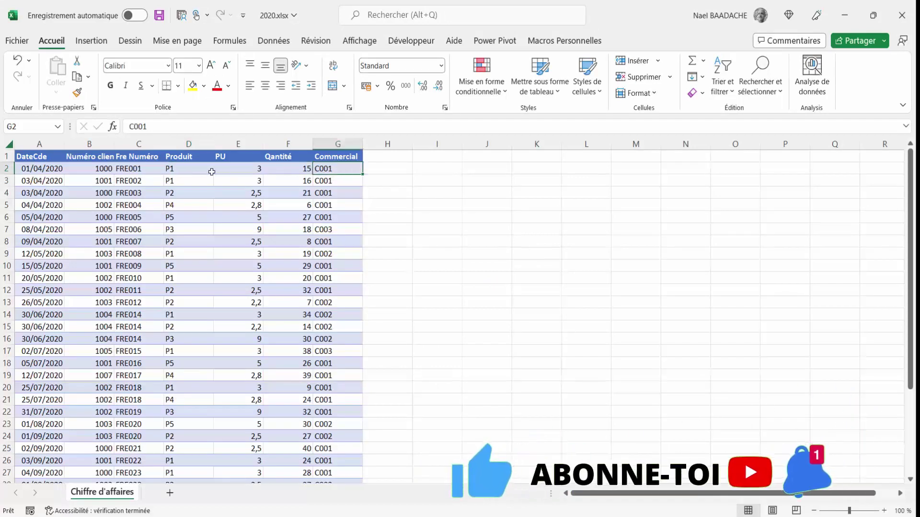
{"action": "left_click", "coordinate": [189, 169]}
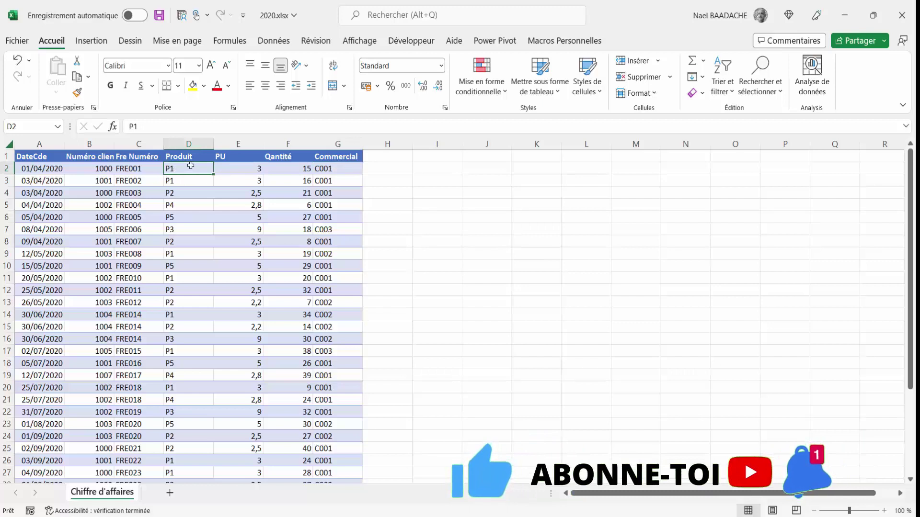
{"action": "left_click", "coordinate": [338, 168]}
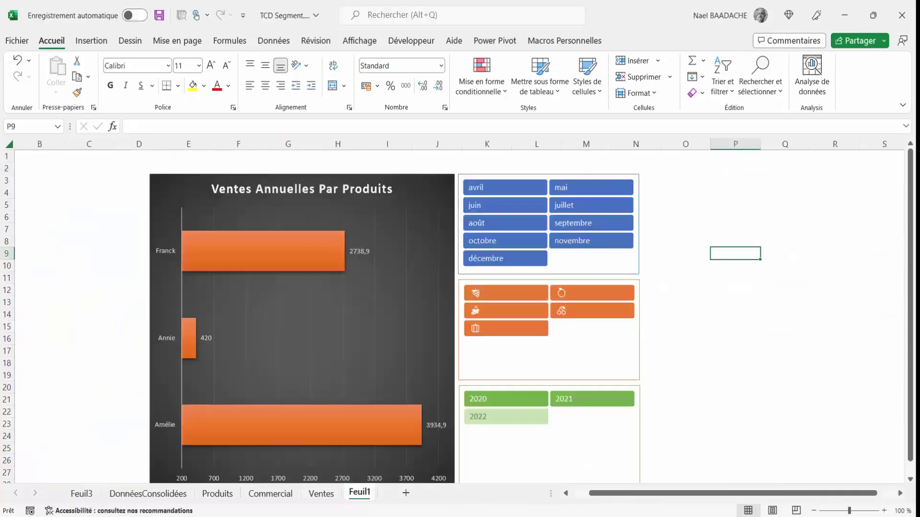
Return to the Nouvelle vidéo folder in File Explorer, review its Ventes2022 folder and open CommerciauxProduits.xlsx.
{"action": "left_click", "coordinate": [338, 516]}
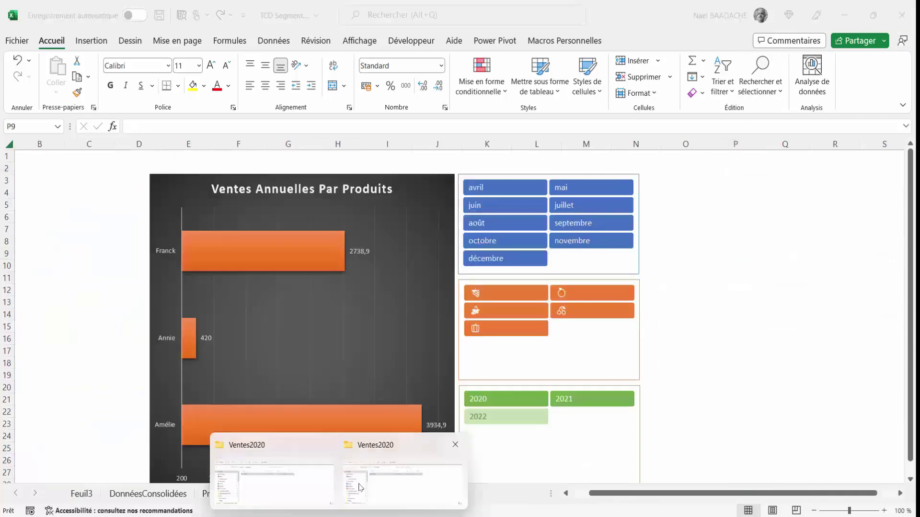
{"action": "left_click", "coordinate": [383, 489]}
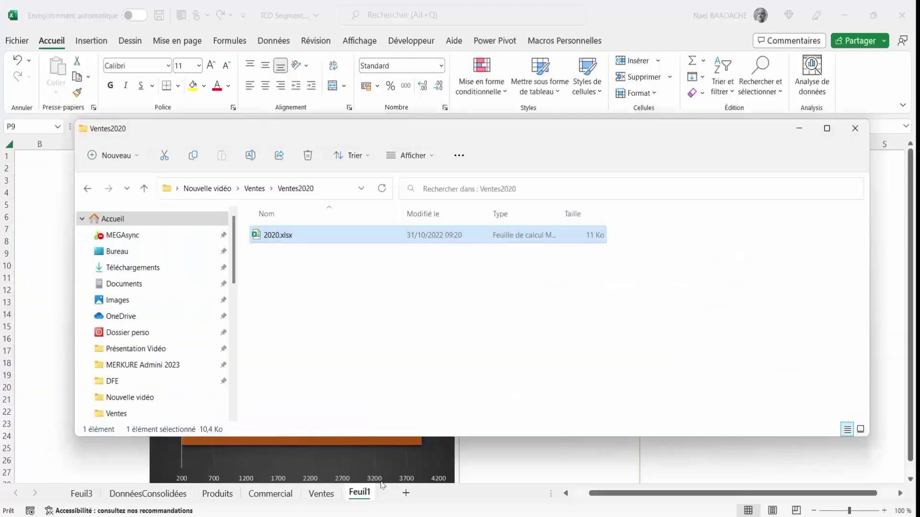
{"action": "left_click", "coordinate": [144, 190]}
{"action": "left_click", "coordinate": [144, 189]}
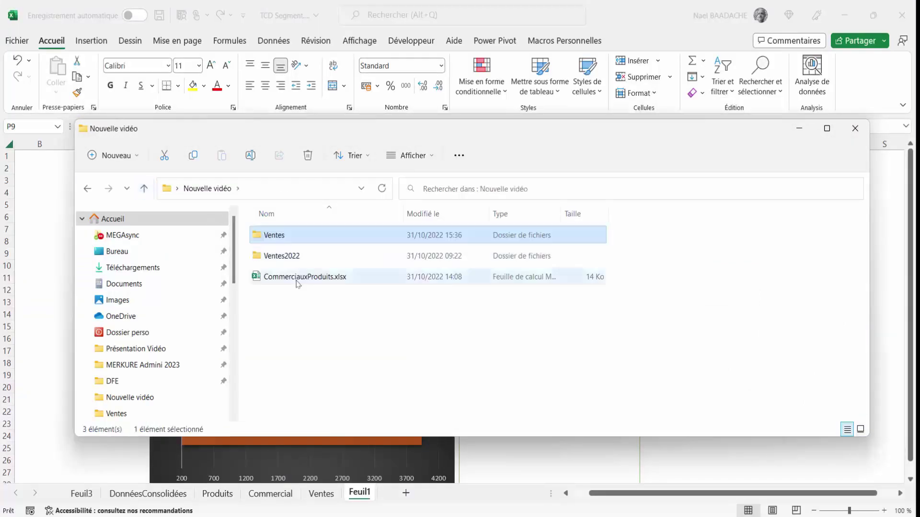
{"action": "left_click", "coordinate": [290, 261]}
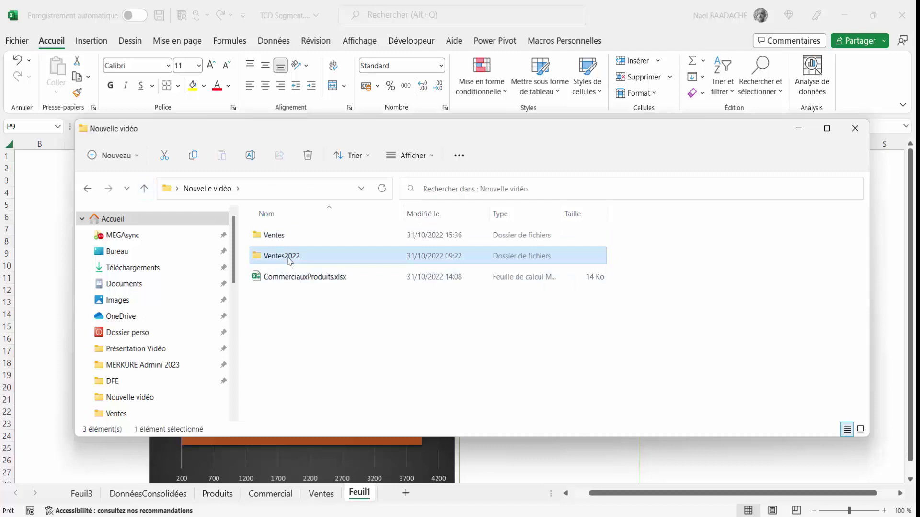
{"action": "mouse_move", "coordinate": [289, 261]}
{"action": "left_mouse_down"}
{"action": "mouse_move", "coordinate": [287, 236]}
{"action": "mouse_move", "coordinate": [285, 259]}
{"action": "left_mouse_up"}
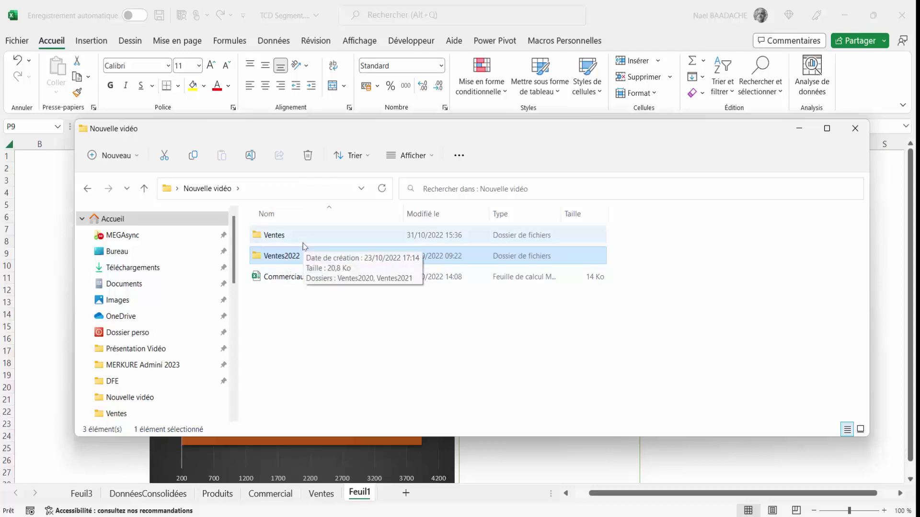
{"action": "left_click", "coordinate": [300, 278]}
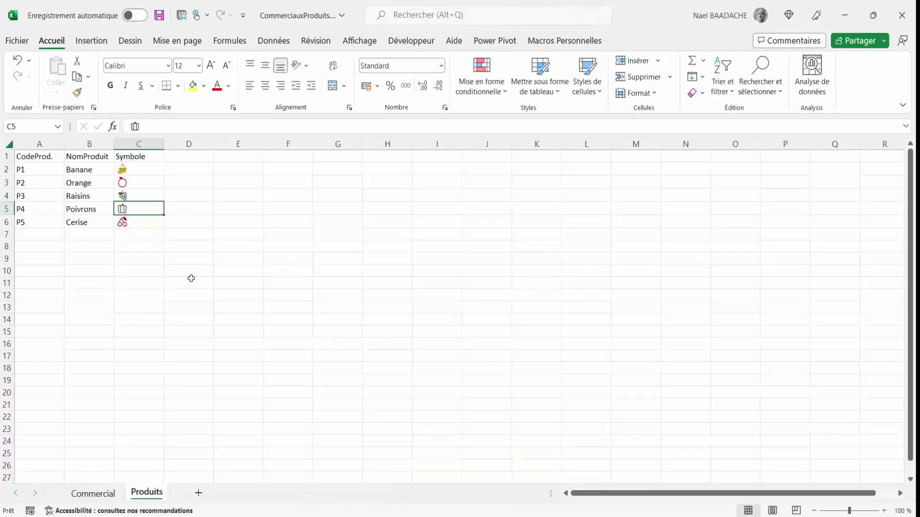
Examine the representative codes and matching names on the Commercial sheet of CommerciauxProduits.xlsx.
{"action": "left_click", "coordinate": [151, 307]}
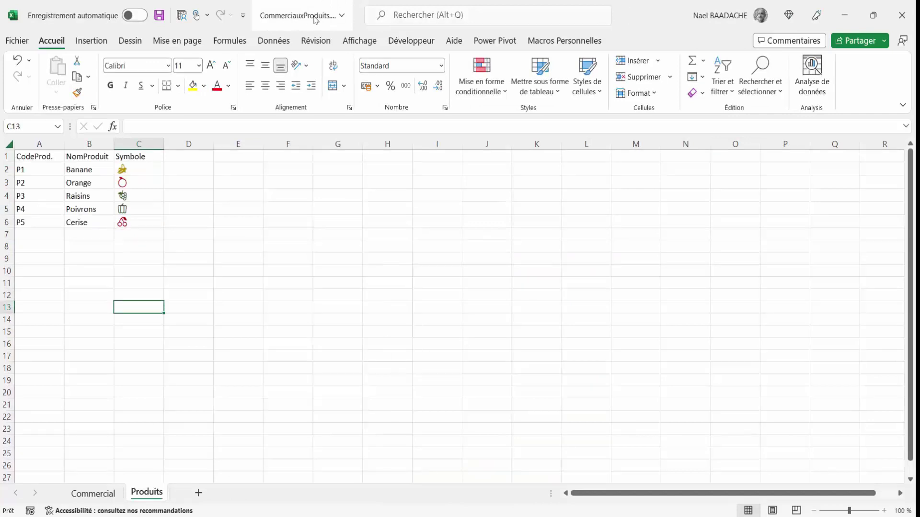
{"action": "left_click", "coordinate": [93, 494]}
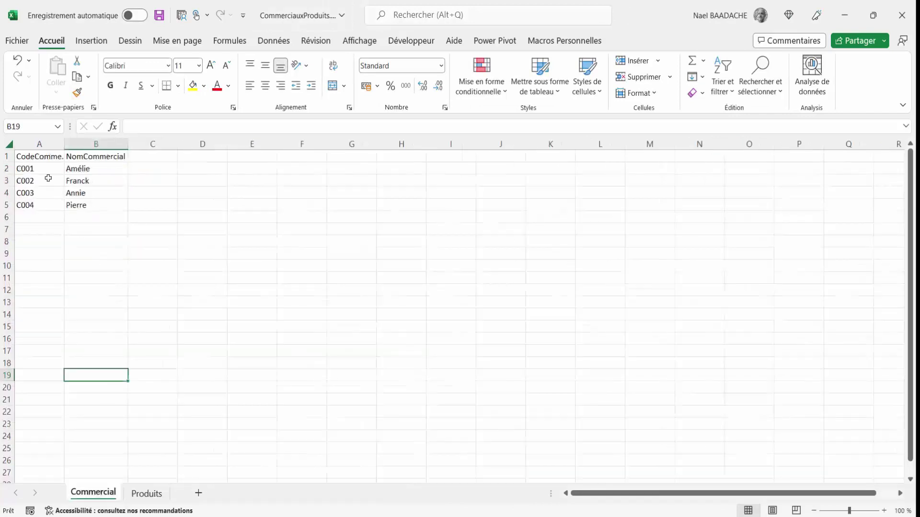
{"action": "left_click_drag", "start_coordinate": [33, 171], "coordinate": [33, 197]}
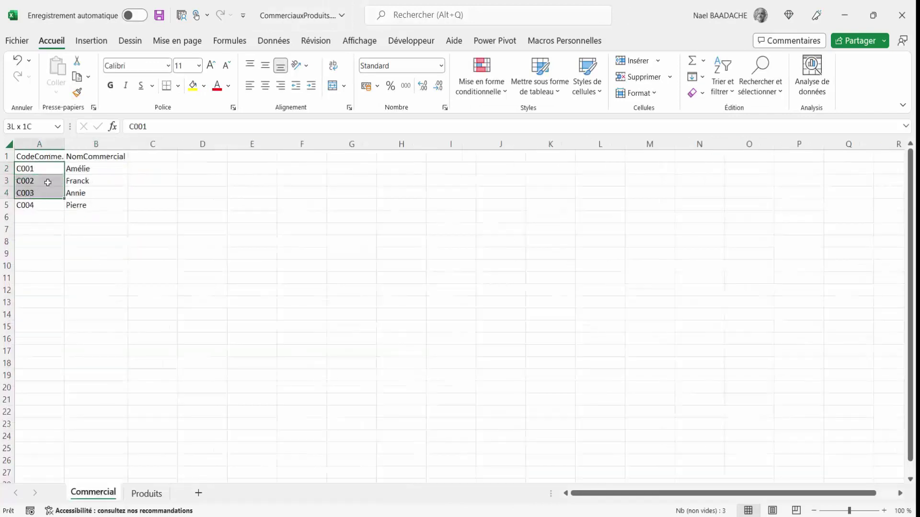
{"action": "left_click", "coordinate": [88, 171]}
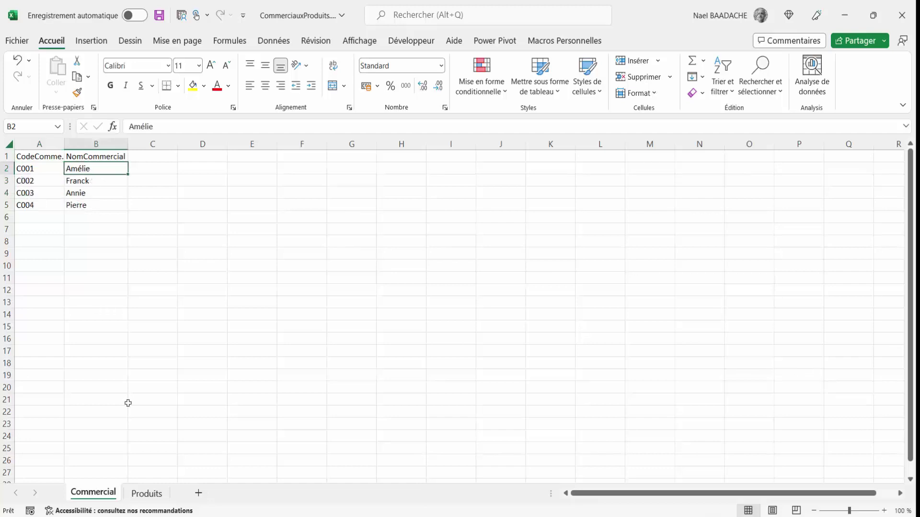
Examine the product codes, names and symbols on the Produits sheet.
{"action": "left_click", "coordinate": [148, 493]}
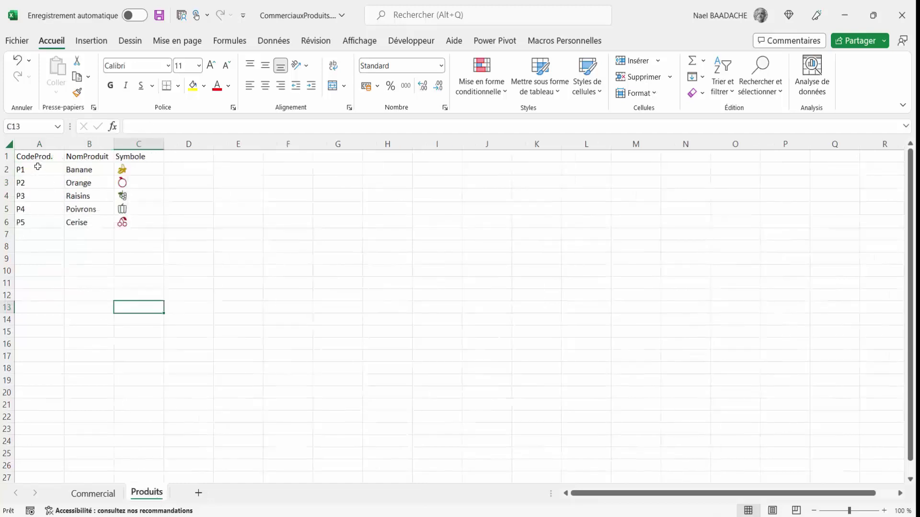
{"action": "left_click", "coordinate": [34, 168]}
{"action": "left_click", "coordinate": [33, 202]}
{"action": "left_click", "coordinate": [130, 170]}
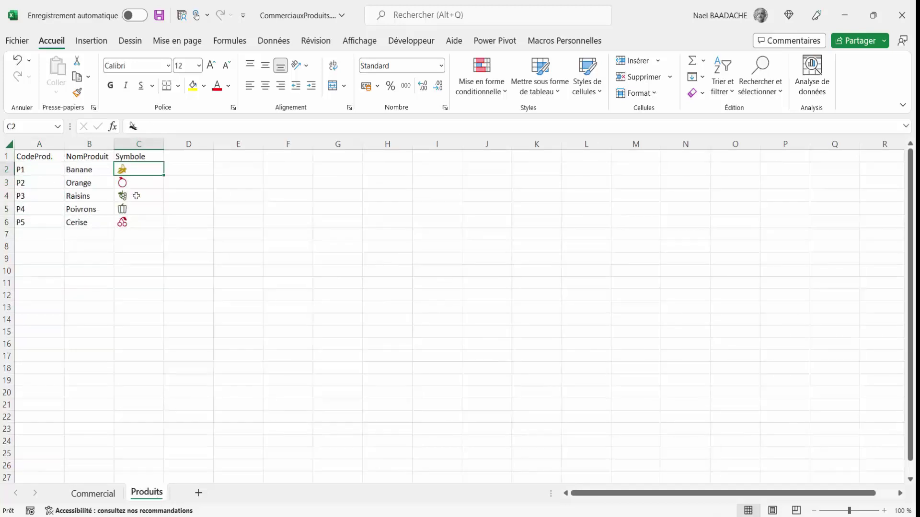
{"action": "left_click", "coordinate": [158, 196]}
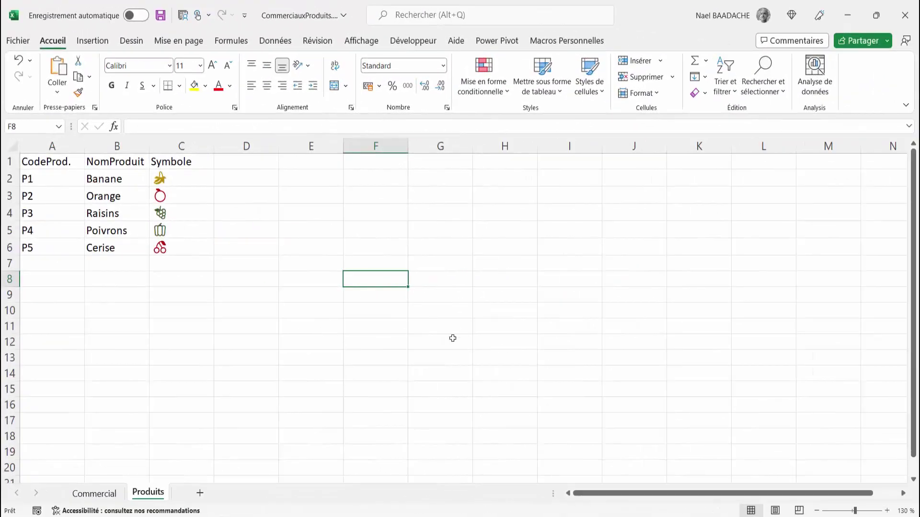
{"action": "left_click_drag", "start_coordinate": [174, 177], "coordinate": [169, 246]}
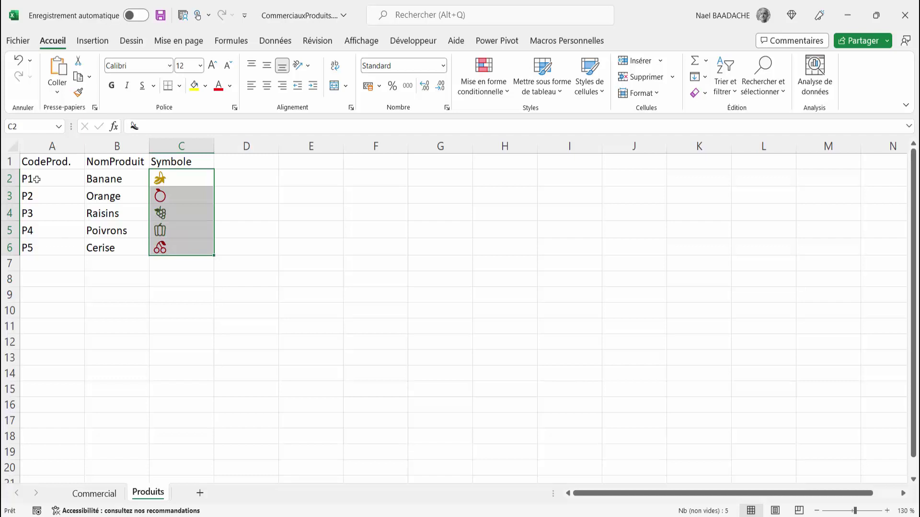
Insert the banana emoji into cell E6 of the Produits sheet by searching the Windows emoji picker for "Banane".
{"action": "left_click", "coordinate": [316, 245]}
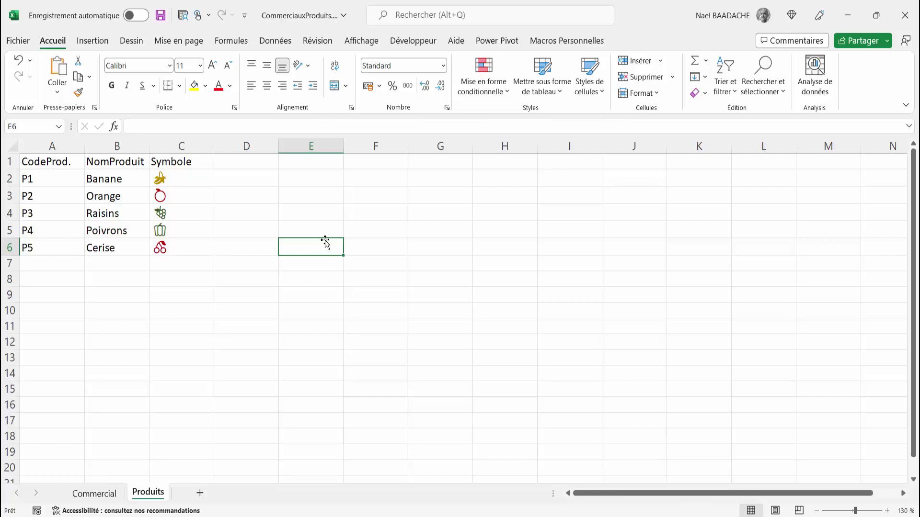
{"action": "key", "text": "super+semicolon"}
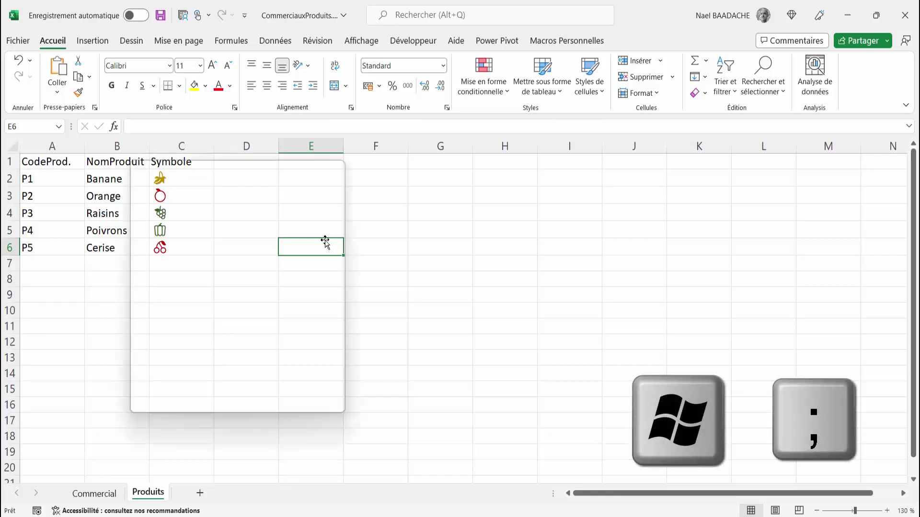
{"action": "left_click_drag", "start_coordinate": [266, 147], "coordinate": [520, 194]}
{"action": "type", "text": "B"}
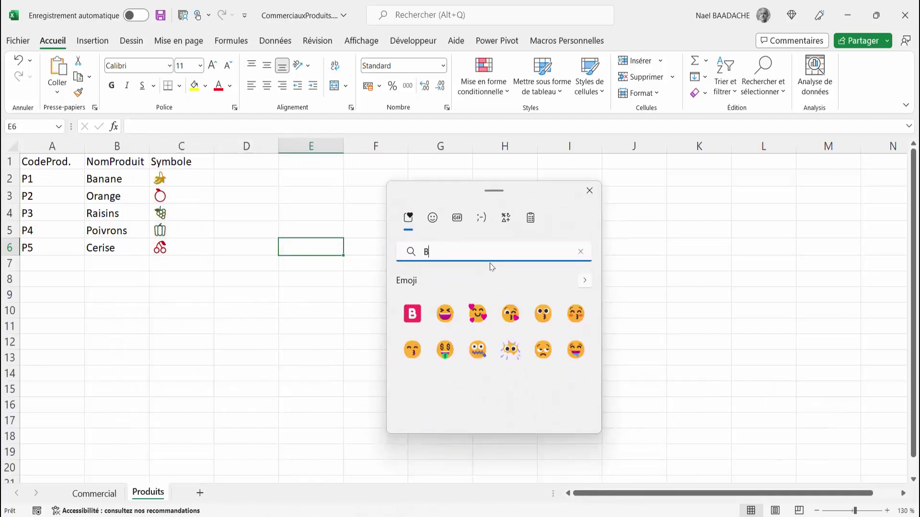
{"action": "type", "text": "anane"}
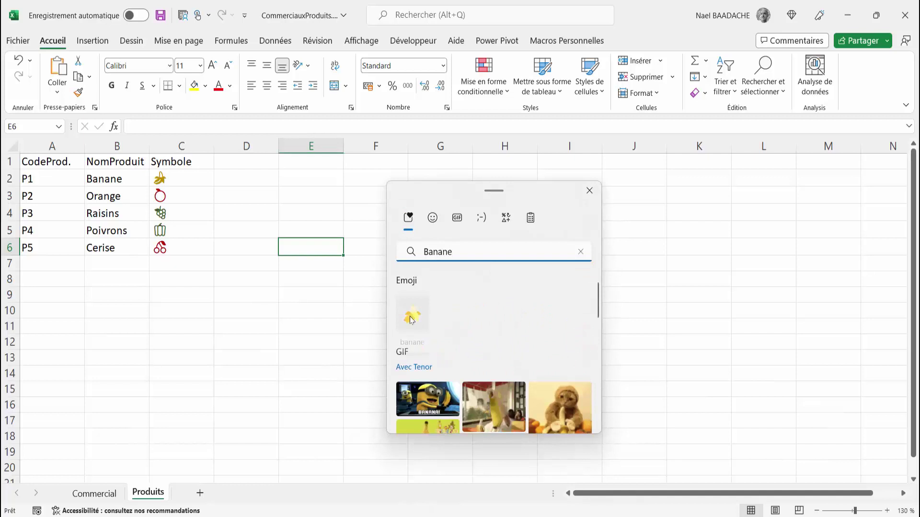
{"action": "left_click", "coordinate": [412, 317]}
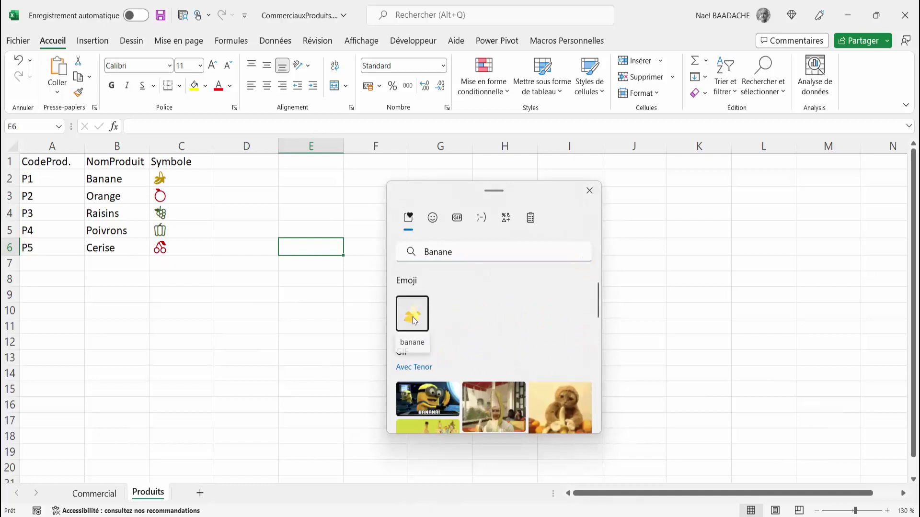
{"action": "left_click", "coordinate": [590, 191]}
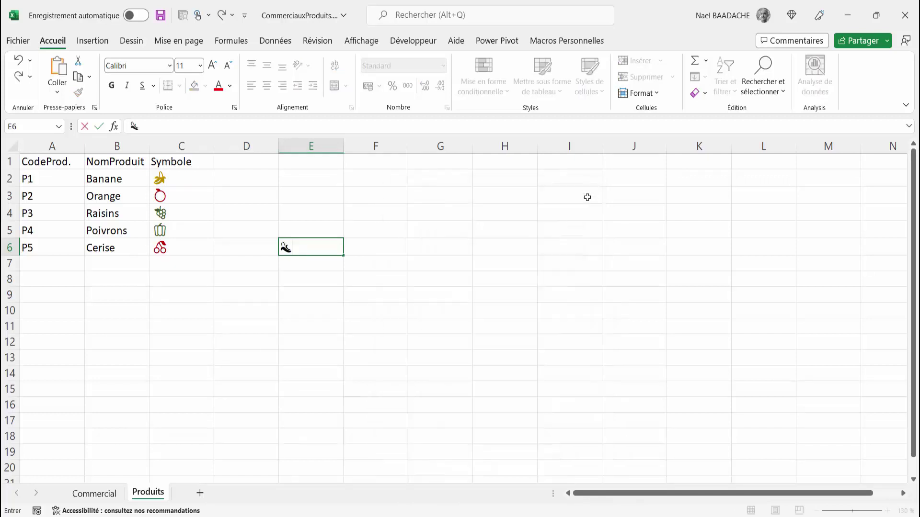
{"action": "key", "text": "Return"}
{"action": "left_click", "coordinate": [320, 249]}
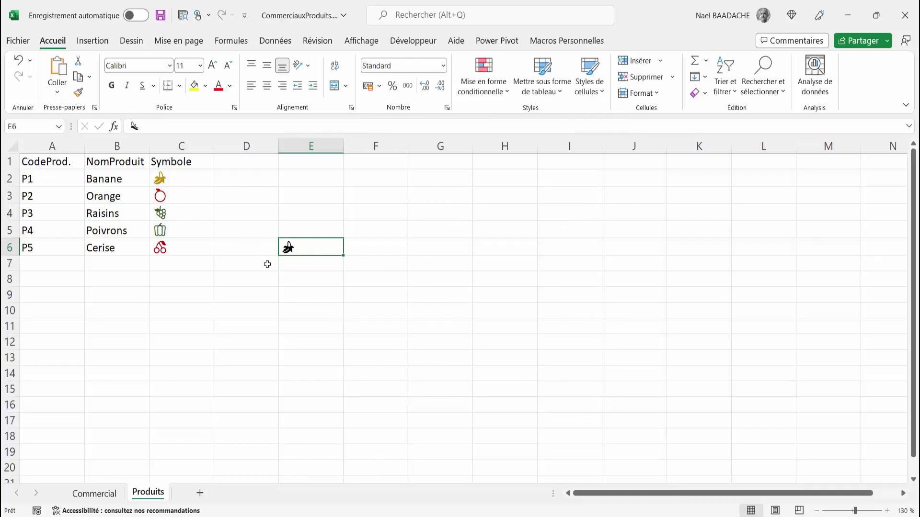
{"action": "left_click_drag", "start_coordinate": [180, 182], "coordinate": [166, 248]}
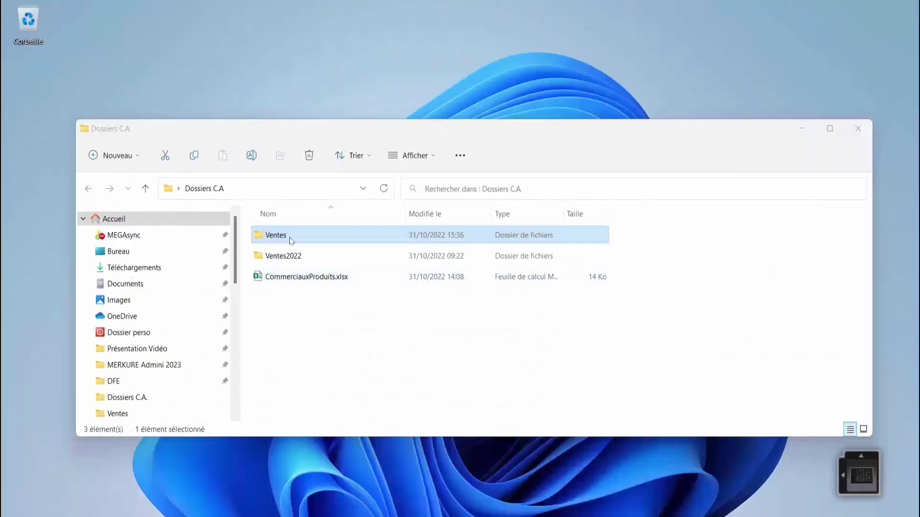
View the Chiffre d'affaires sheet of 2020.xlsx from Ventes2020 in the Dossiers C.A folder, and close the workbook.
{"action": "double_click", "coordinate": [275, 236]}
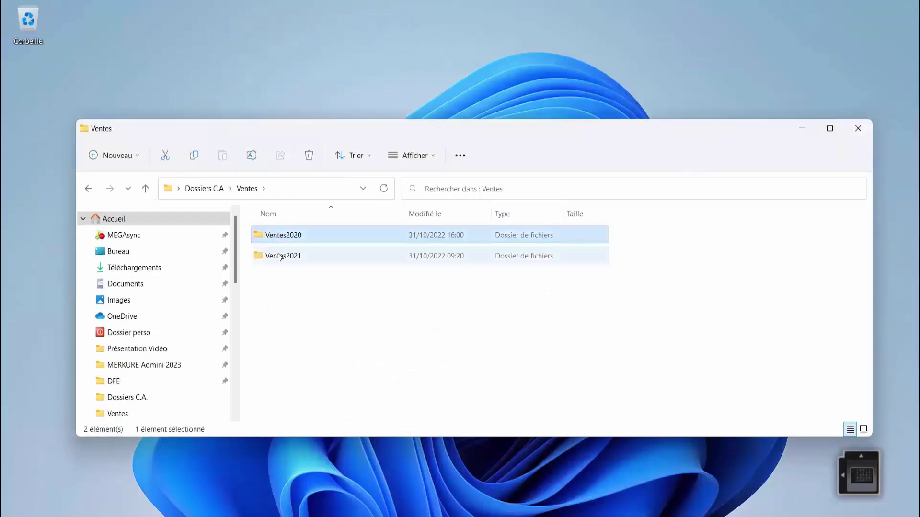
{"action": "left_click", "coordinate": [280, 258]}
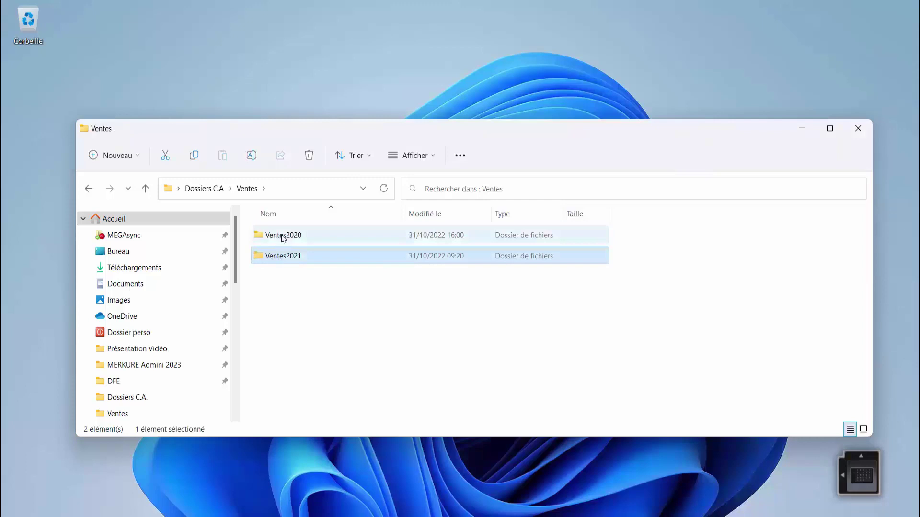
{"action": "double_click", "coordinate": [283, 236]}
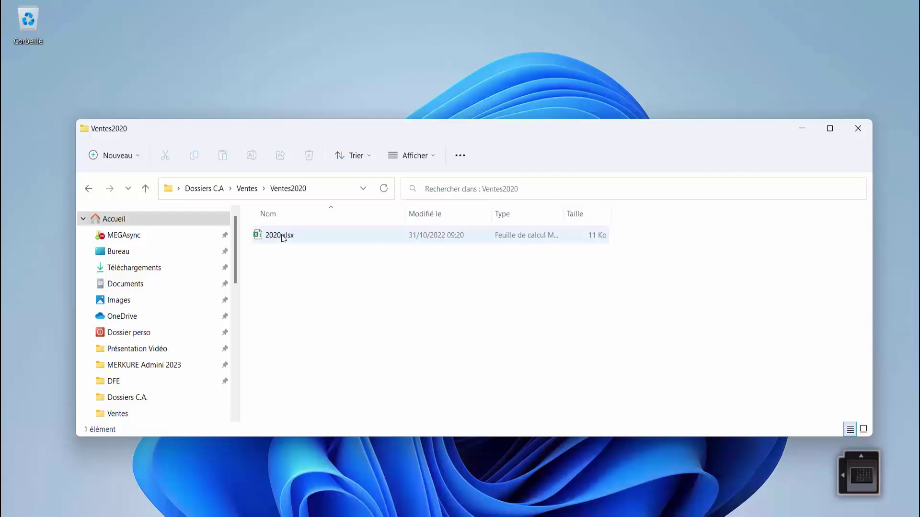
{"action": "double_click", "coordinate": [283, 236]}
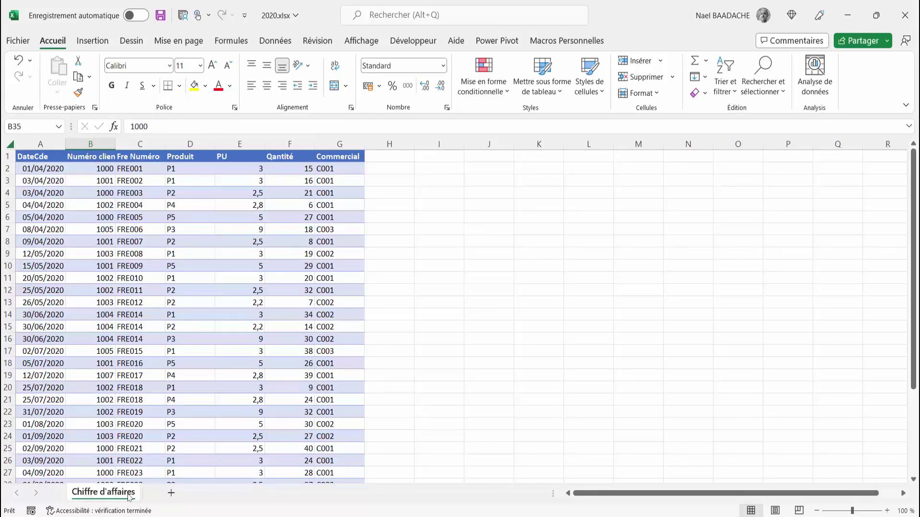
{"action": "left_click", "coordinate": [903, 18]}
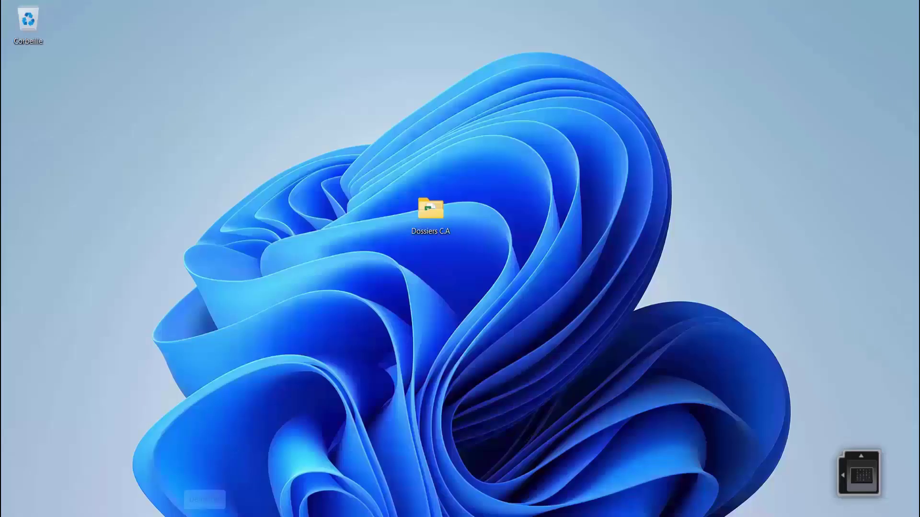
Create a new blank workbook in Excel, maximize its window and select cell B4.
{"action": "left_click", "coordinate": [204, 516]}
{"action": "left_click", "coordinate": [432, 160]}
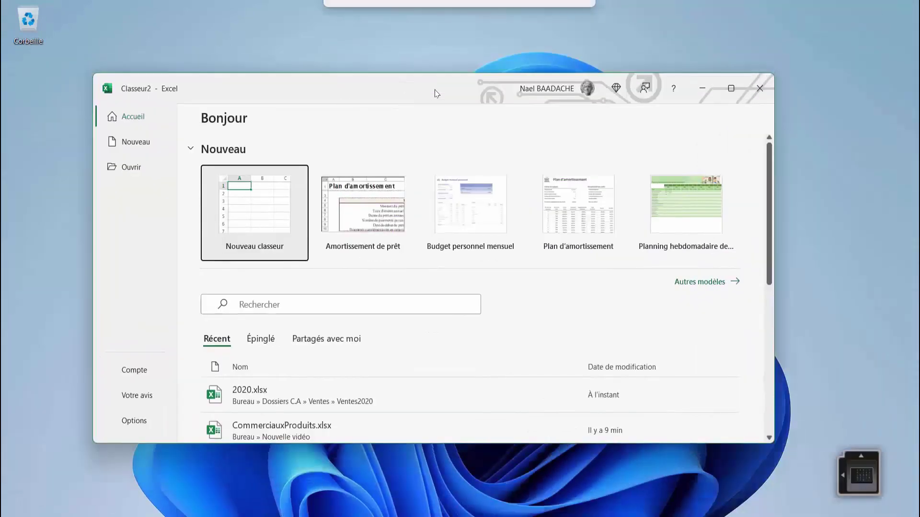
{"action": "left_click", "coordinate": [731, 88]}
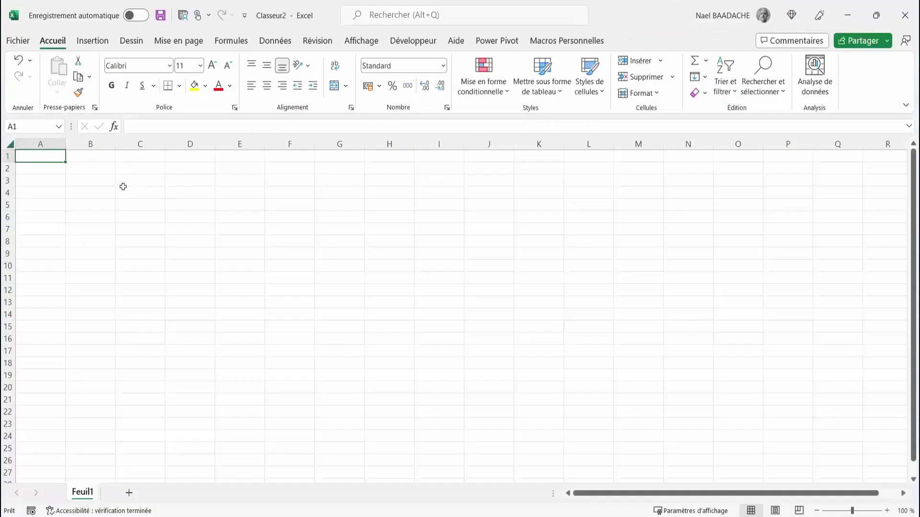
{"action": "left_click", "coordinate": [113, 189]}
Import data from a folder, choosing the Ventes folder inside Dossiers C.A on the desktop as the source.
{"action": "left_click", "coordinate": [287, 42]}
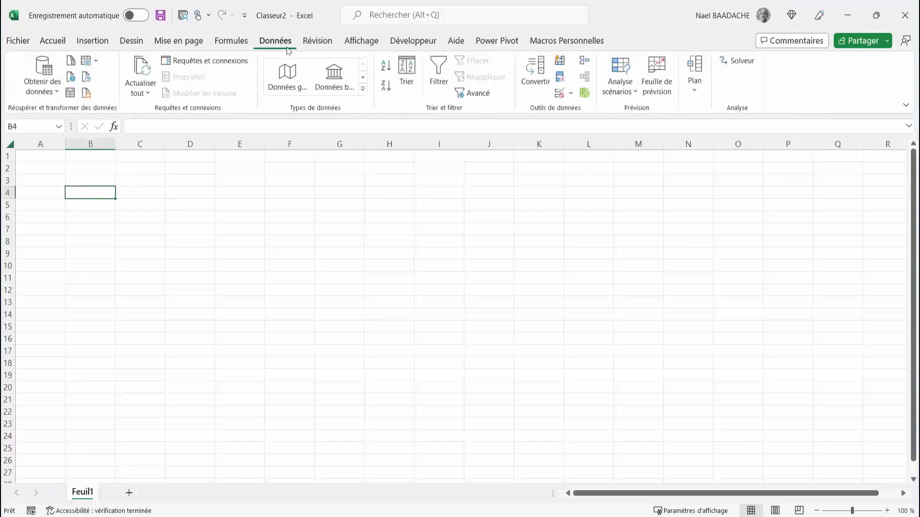
{"action": "left_click", "coordinate": [29, 96]}
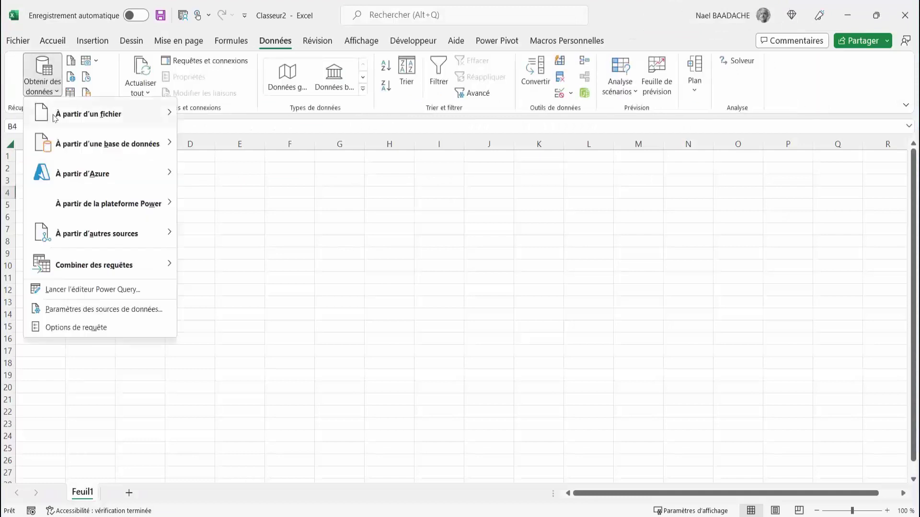
{"action": "mouse_move", "coordinate": [133, 118]}
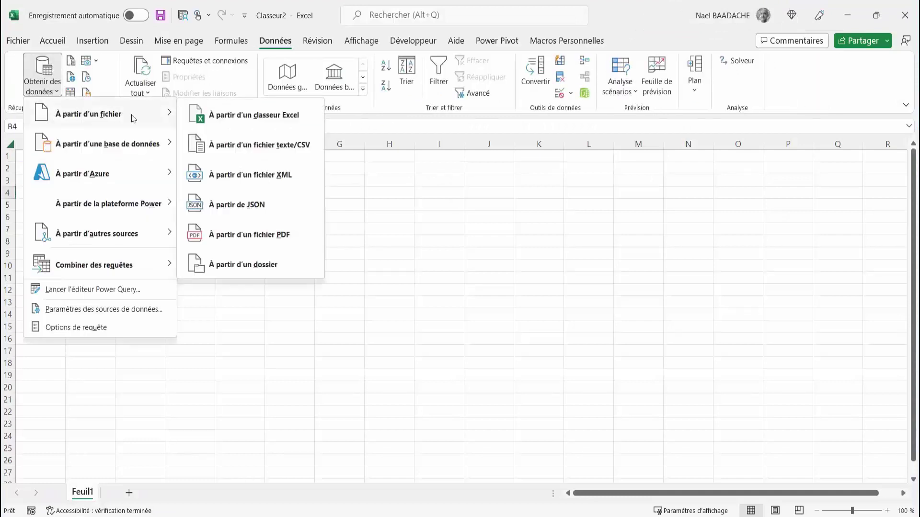
{"action": "left_click", "coordinate": [257, 269]}
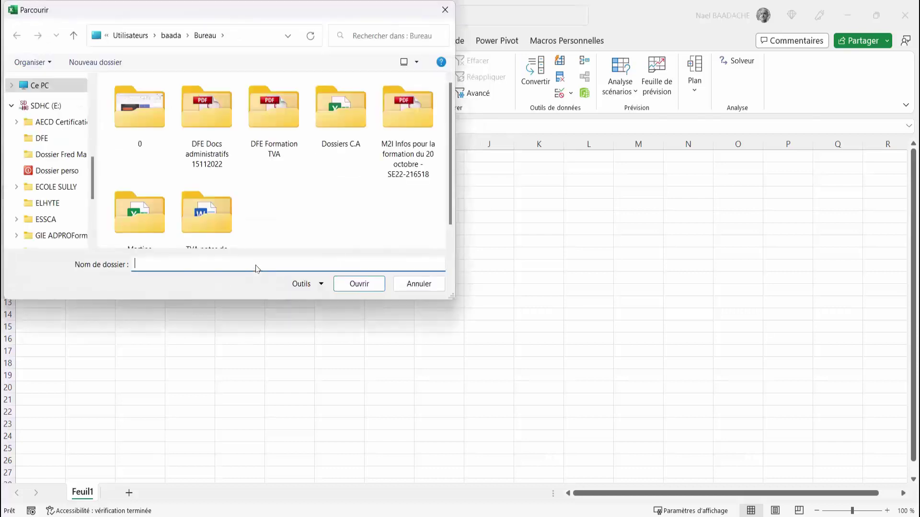
{"action": "scroll", "coordinate": [91, 168], "scroll_direction": "up", "scroll_amount": 10}
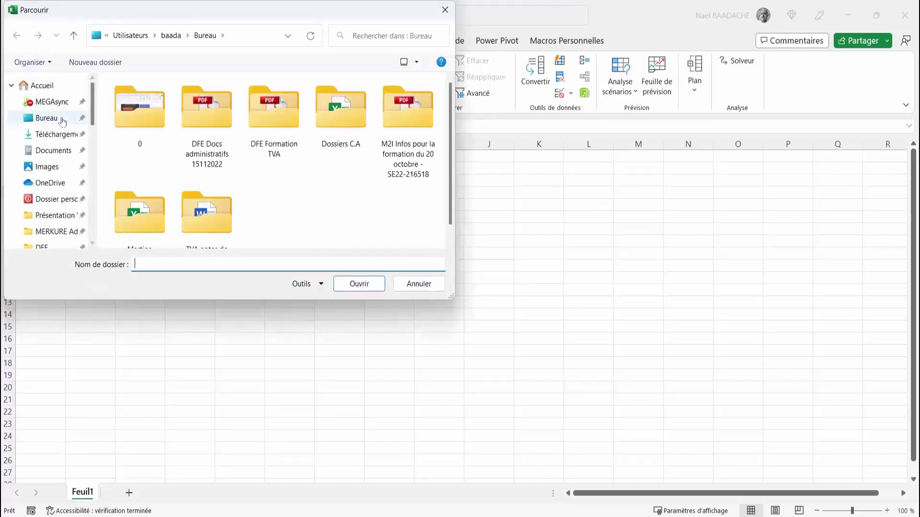
{"action": "left_click", "coordinate": [46, 118]}
{"action": "double_click", "coordinate": [144, 163]}
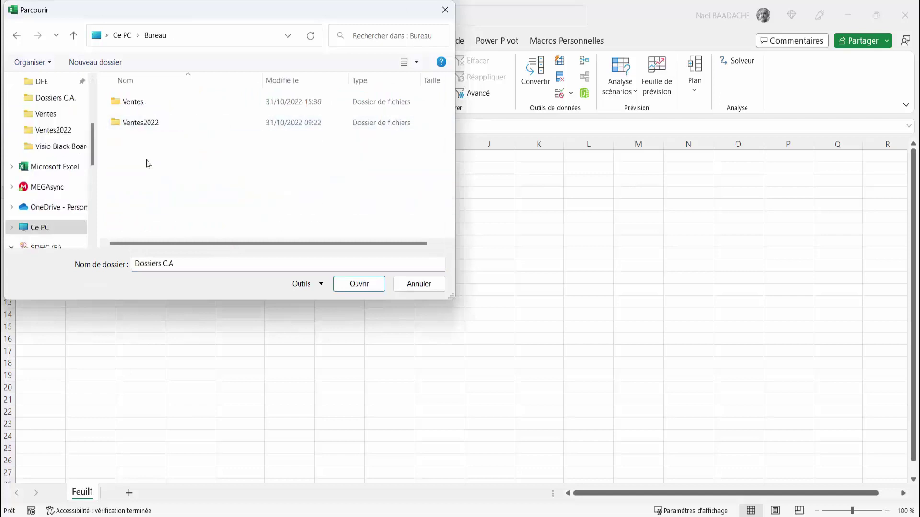
{"action": "left_click", "coordinate": [133, 104]}
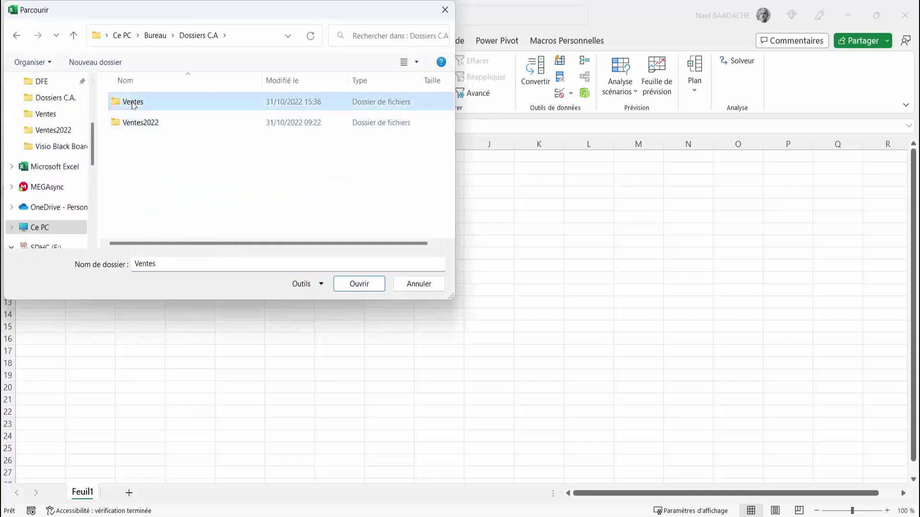
{"action": "double_click", "coordinate": [133, 103]}
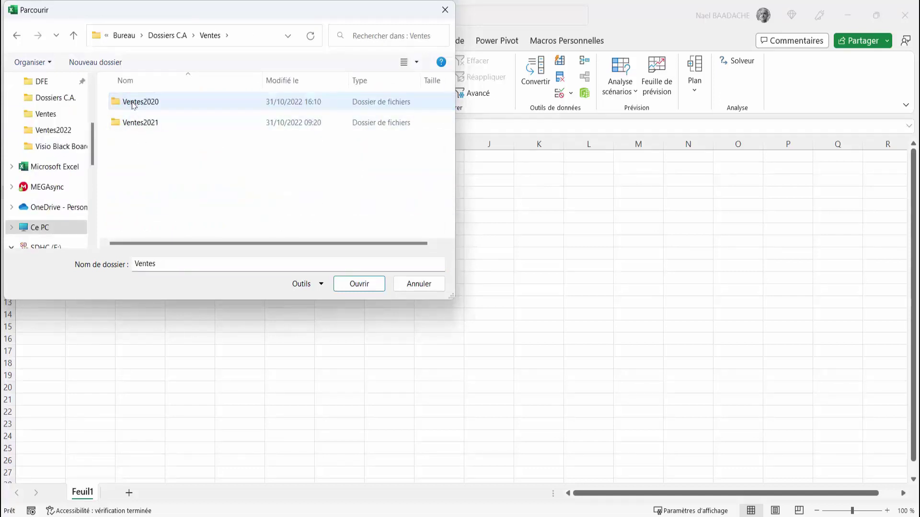
{"action": "left_click", "coordinate": [74, 37]}
{"action": "left_click", "coordinate": [136, 105]}
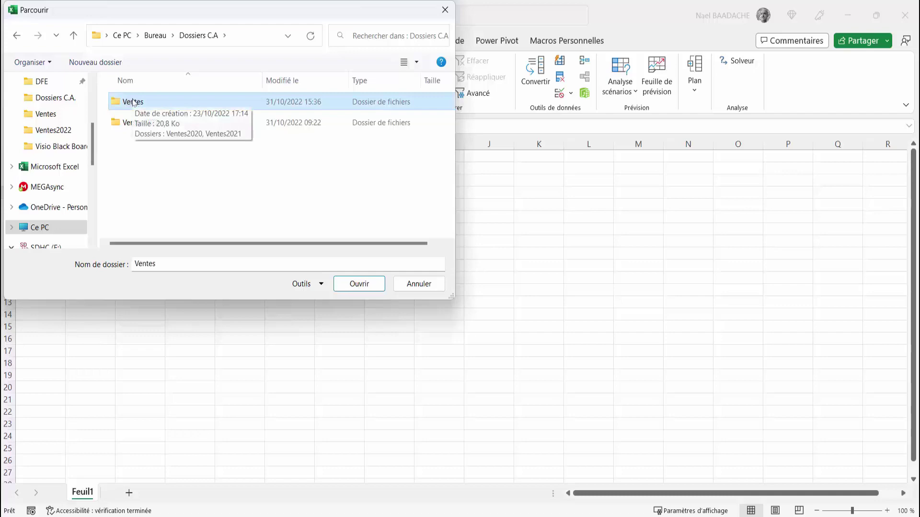
{"action": "left_click", "coordinate": [362, 286]}
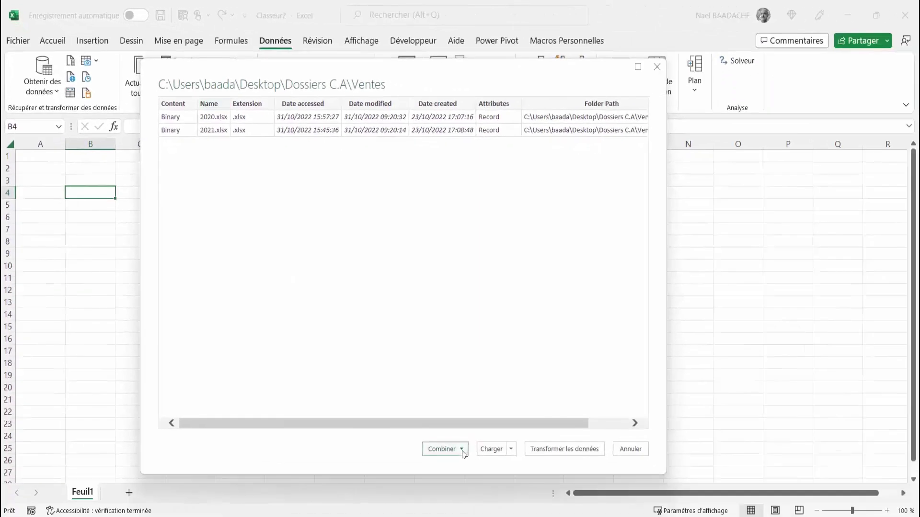
Combine and transform the folder's files, using the first file as the sample and extracting the Chiffre d'affaires sheet from each.
{"action": "left_click", "coordinate": [461, 451]}
{"action": "left_click", "coordinate": [467, 465]}
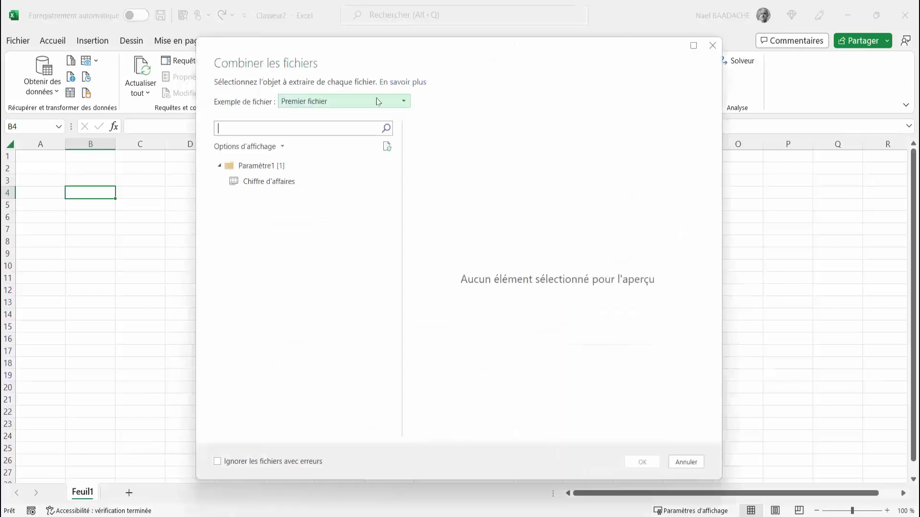
{"action": "left_click", "coordinate": [404, 102]}
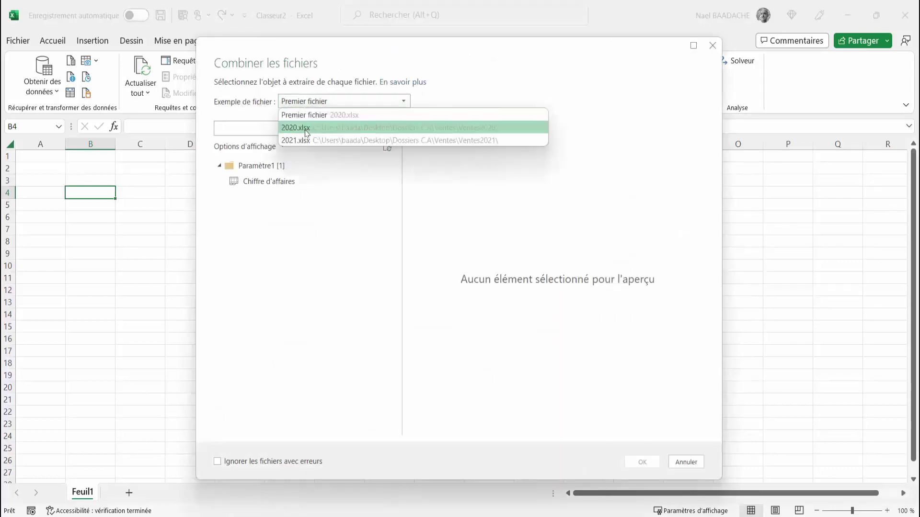
{"action": "left_click", "coordinate": [325, 225]}
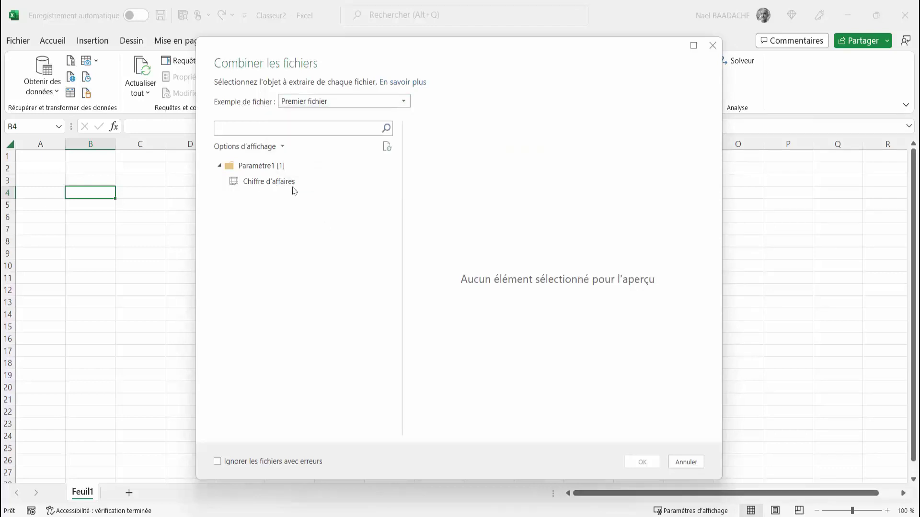
{"action": "left_click", "coordinate": [288, 186]}
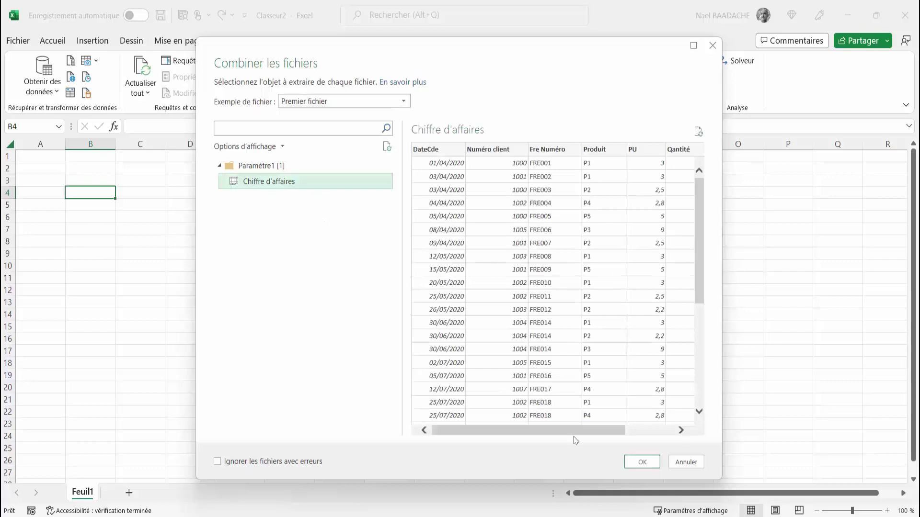
{"action": "left_click", "coordinate": [643, 462]}
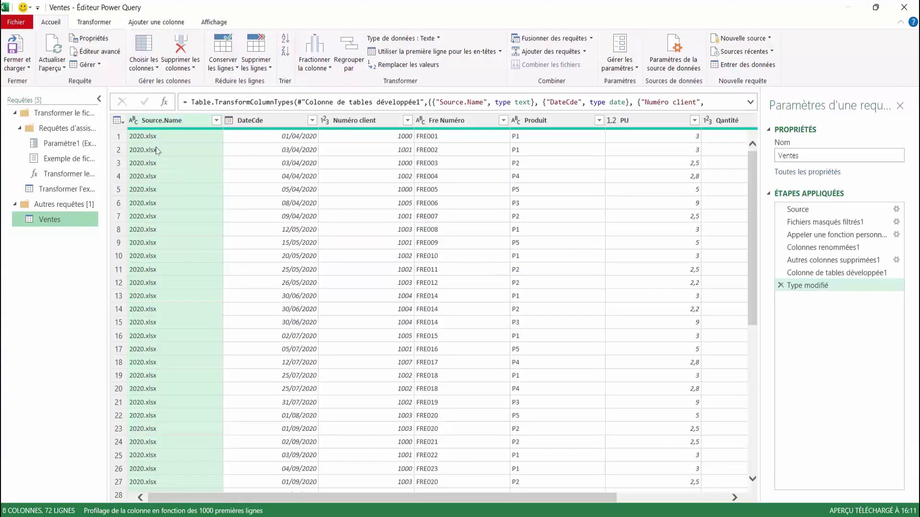
Add CommerciauxProduits.xlsx from the Dossiers C.A folder as a new Excel workbook source in the Power Query editor.
{"action": "scroll", "coordinate": [156, 154], "scroll_direction": "down", "scroll_amount": 2}
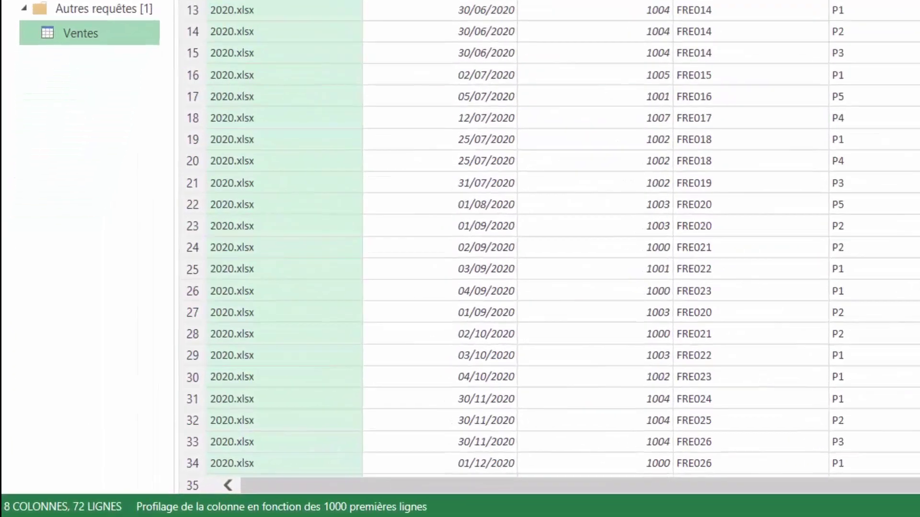
{"action": "scroll", "coordinate": [237, 98], "scroll_direction": "down", "scroll_amount": 5}
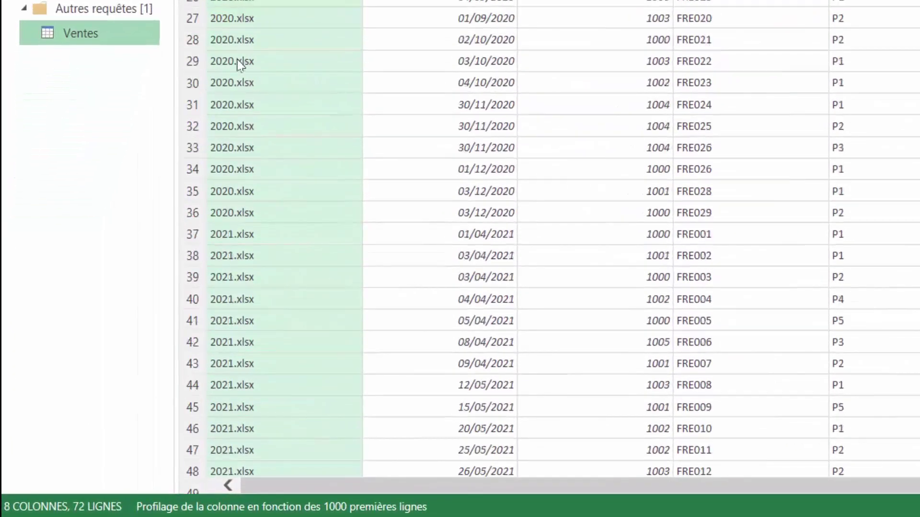
{"action": "scroll", "coordinate": [237, 48], "scroll_direction": "down", "scroll_amount": 8}
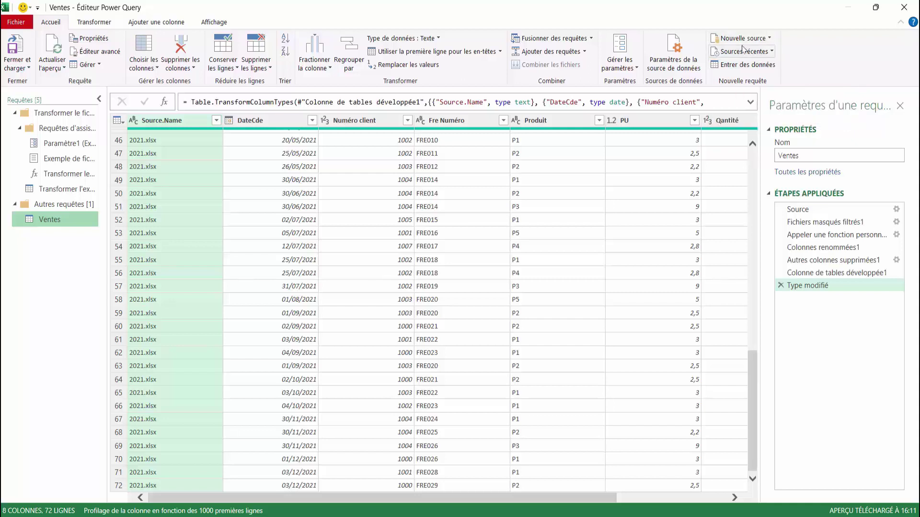
{"action": "left_click", "coordinate": [769, 39]}
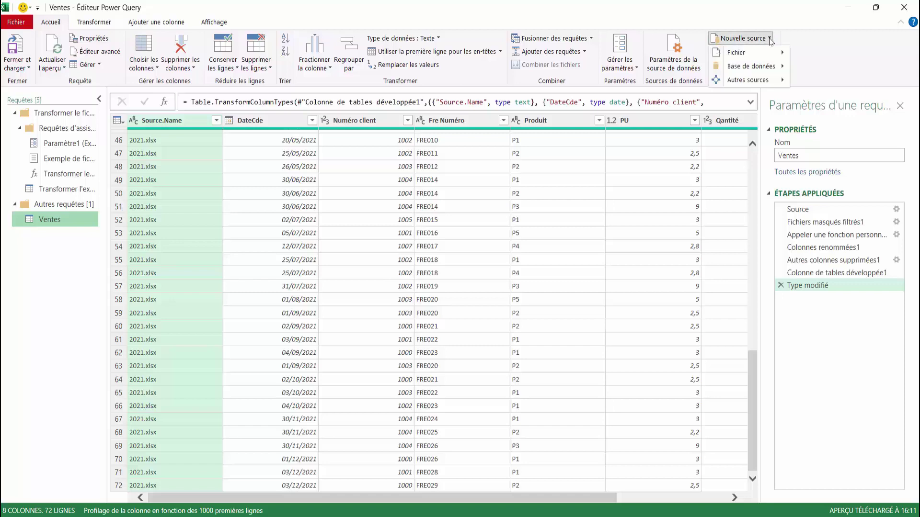
{"action": "mouse_move", "coordinate": [752, 54]}
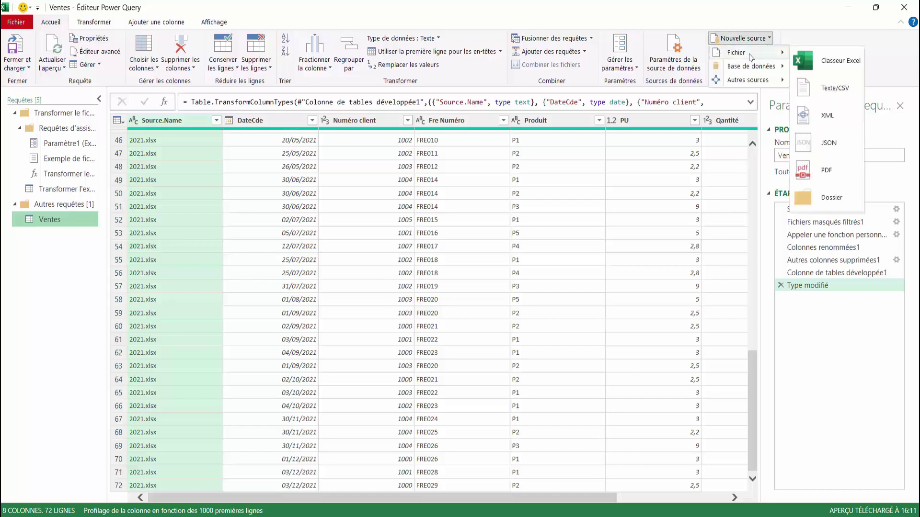
{"action": "left_click", "coordinate": [819, 66]}
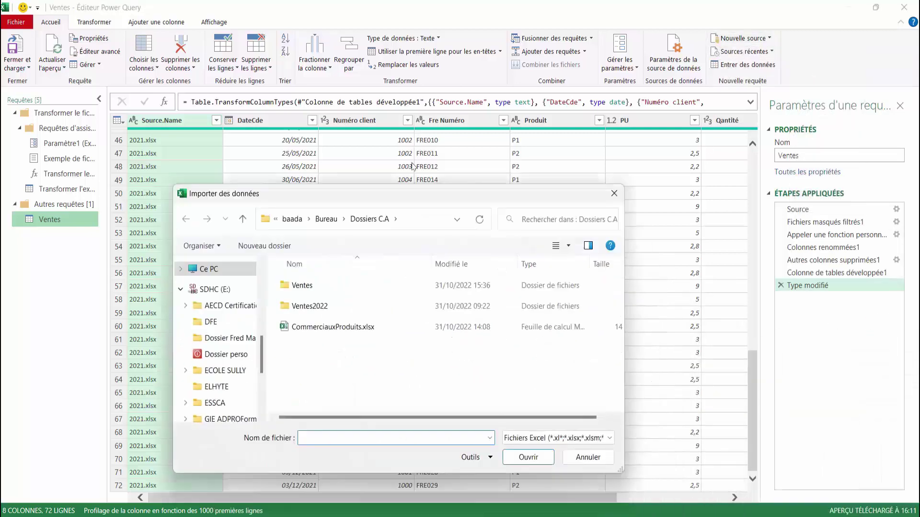
{"action": "left_click", "coordinate": [333, 280]}
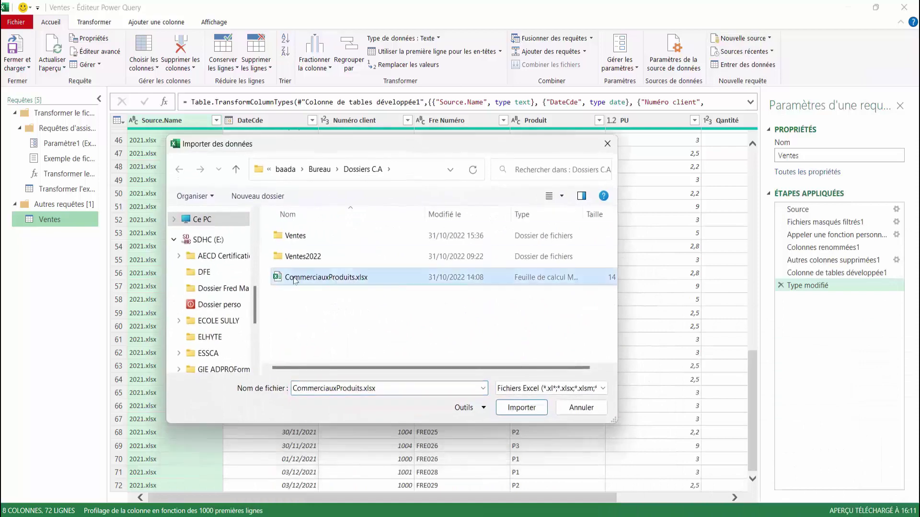
{"action": "left_click", "coordinate": [521, 408]}
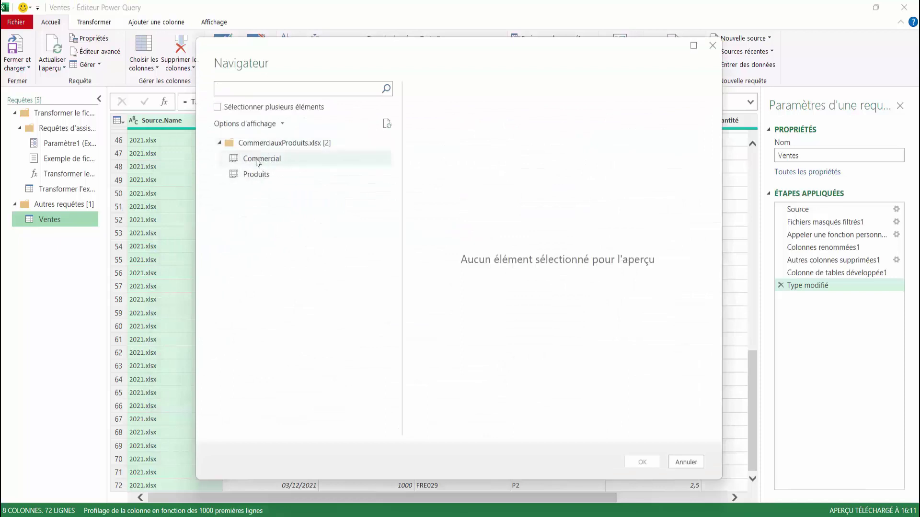
Preview the Commercial and Produits sheets, enable multiple selection and load both as queries.
{"action": "left_click", "coordinate": [258, 159]}
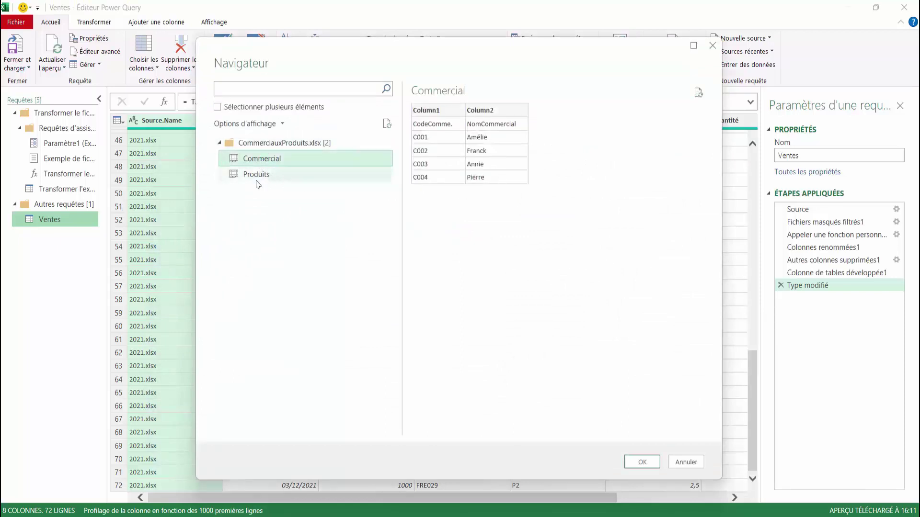
{"action": "left_click", "coordinate": [258, 176]}
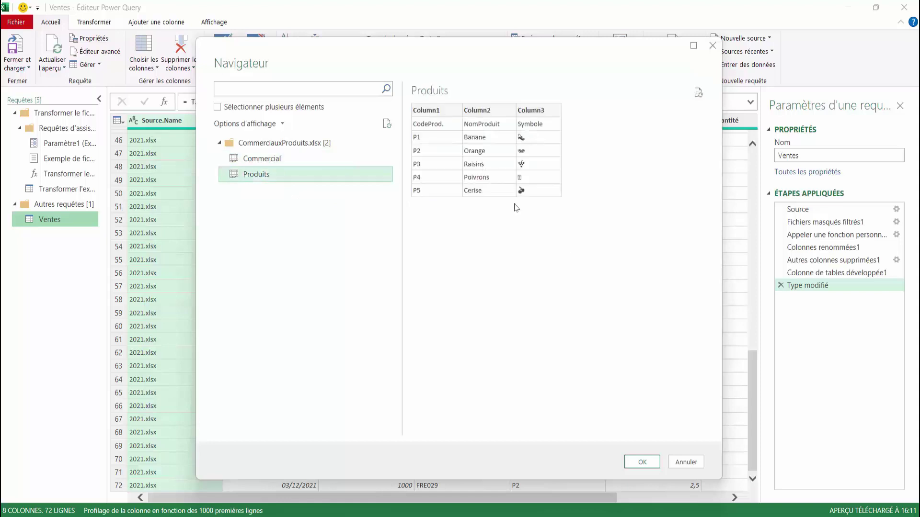
{"action": "left_click", "coordinate": [218, 107]}
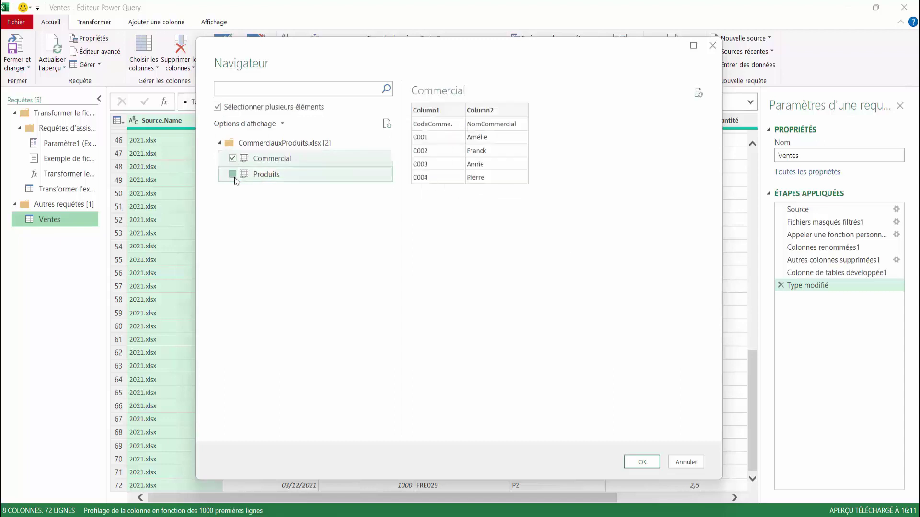
{"action": "left_click", "coordinate": [233, 175]}
{"action": "left_click", "coordinate": [642, 462]}
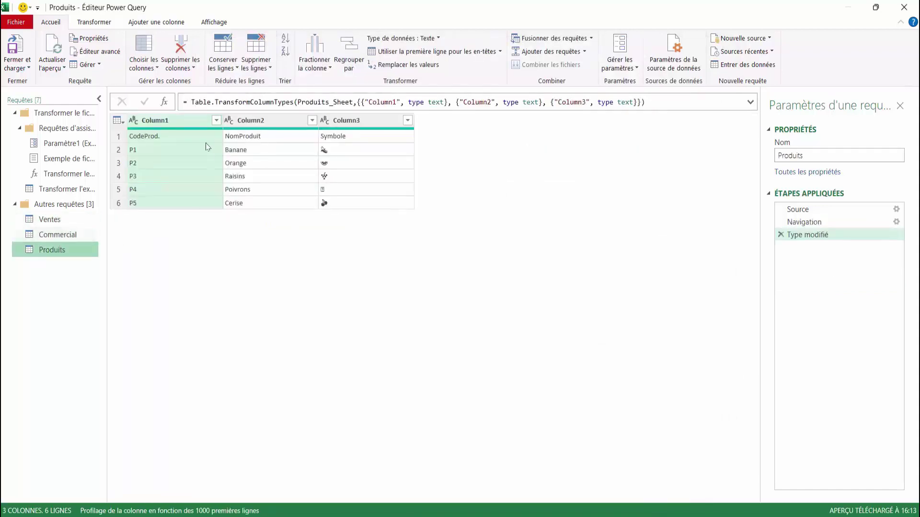
Use the first row as column headers in the Produits query.
{"action": "left_click_drag", "start_coordinate": [48, 237], "coordinate": [57, 256]}
{"action": "left_click", "coordinate": [57, 256]}
{"action": "left_click", "coordinate": [106, 22]}
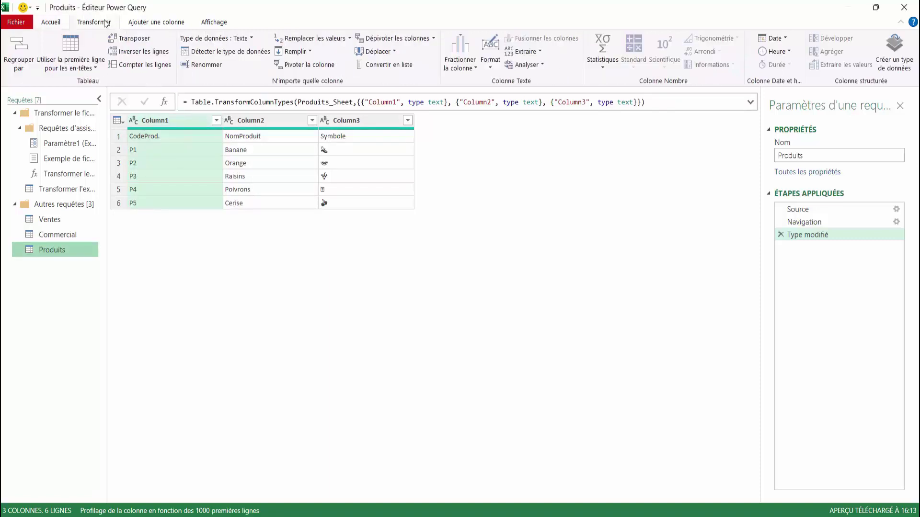
{"action": "left_click", "coordinate": [86, 75]}
{"action": "left_click", "coordinate": [113, 81]}
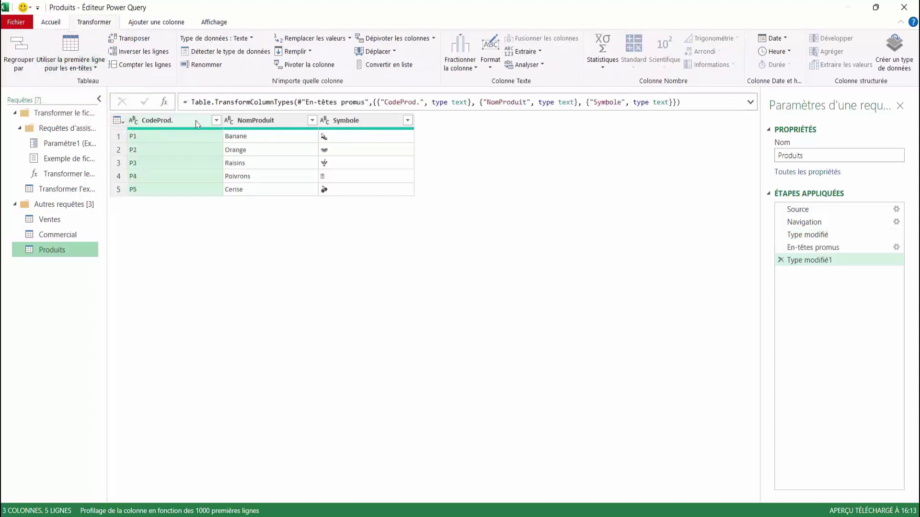
Promote the first row to column headers in the Commercial query, and open the Ventes query.
{"action": "left_click", "coordinate": [70, 238]}
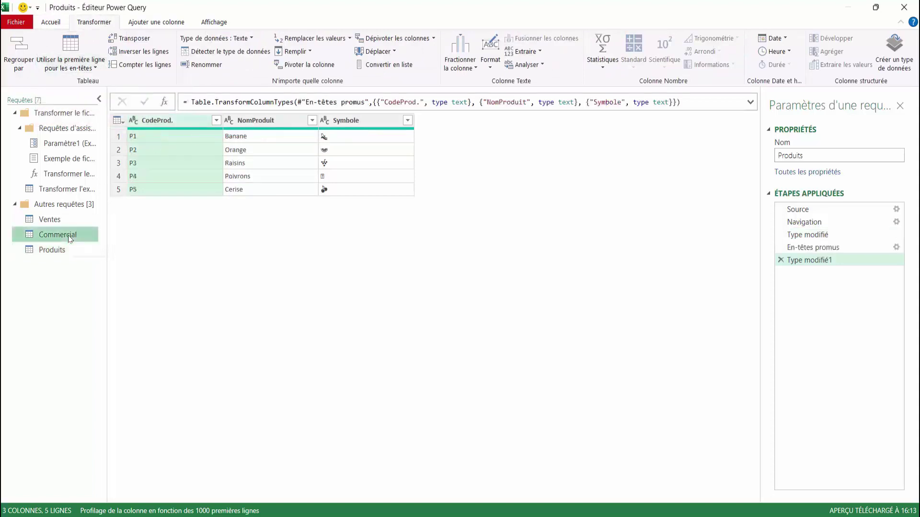
{"action": "left_click", "coordinate": [88, 71]}
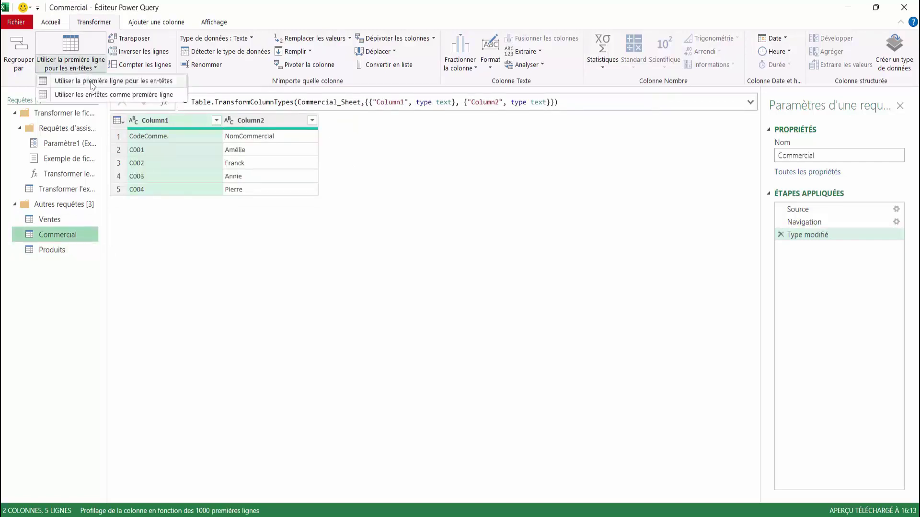
{"action": "left_click", "coordinate": [92, 82]}
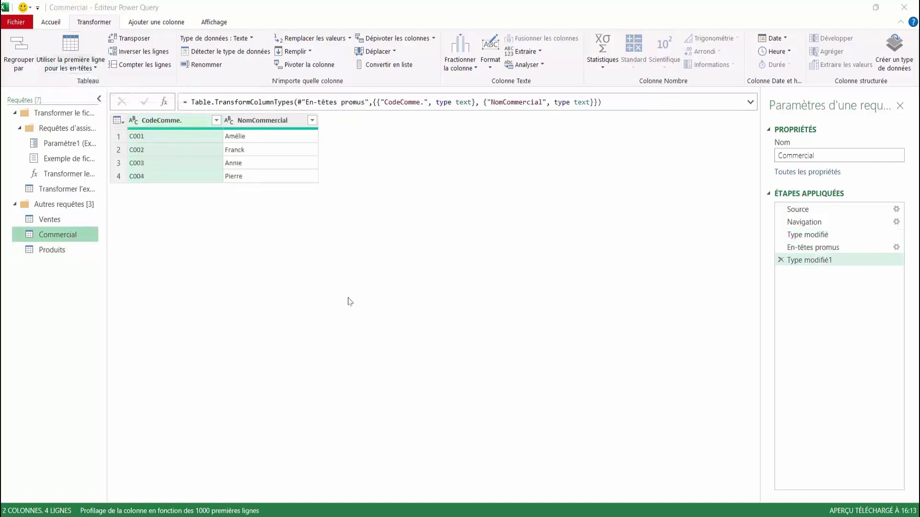
{"action": "left_click", "coordinate": [48, 220]}
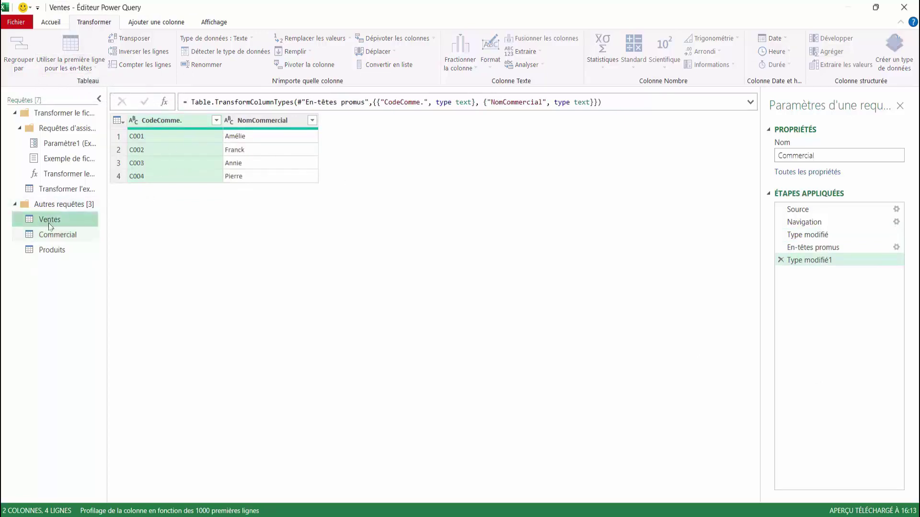
Examine the Ventes, Commercial and Produits queries to compare their representative and product code columns.
{"action": "left_click", "coordinate": [58, 235]}
{"action": "left_click", "coordinate": [58, 253]}
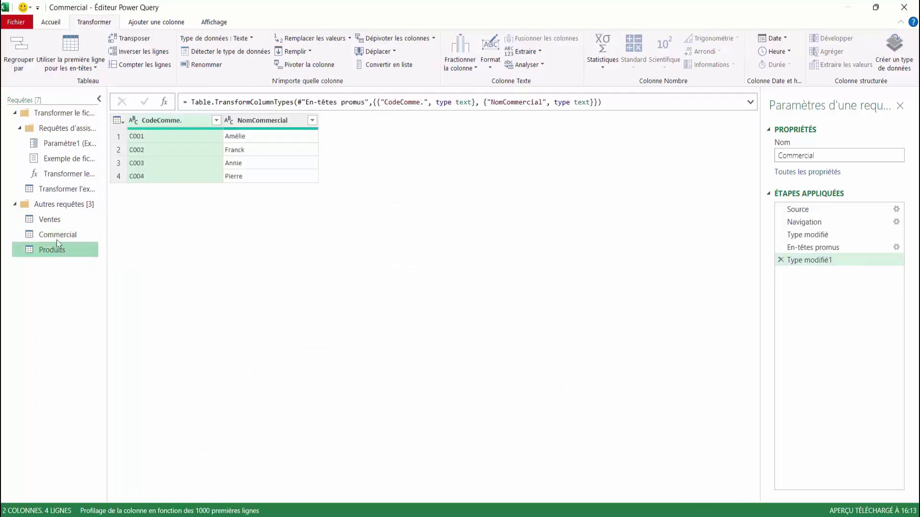
{"action": "left_click", "coordinate": [52, 220]}
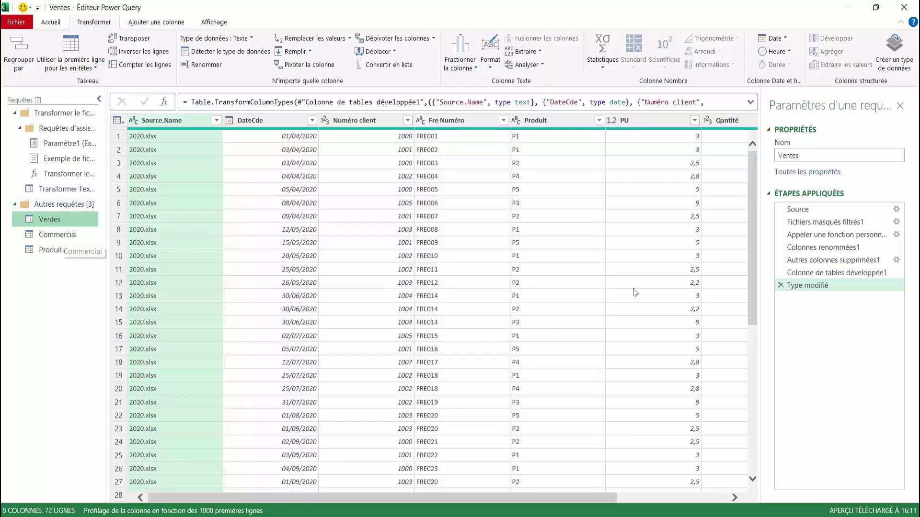
{"action": "left_click_drag", "start_coordinate": [602, 498], "coordinate": [713, 500]}
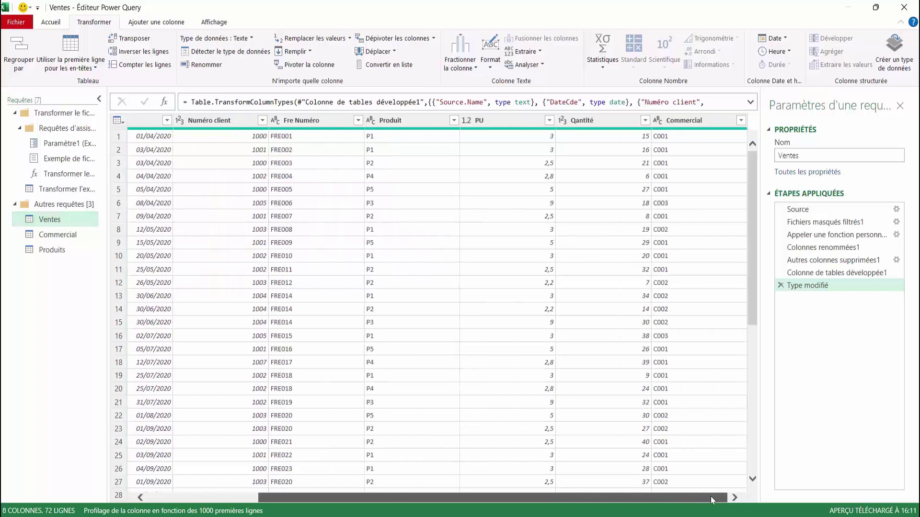
{"action": "left_click", "coordinate": [684, 121]}
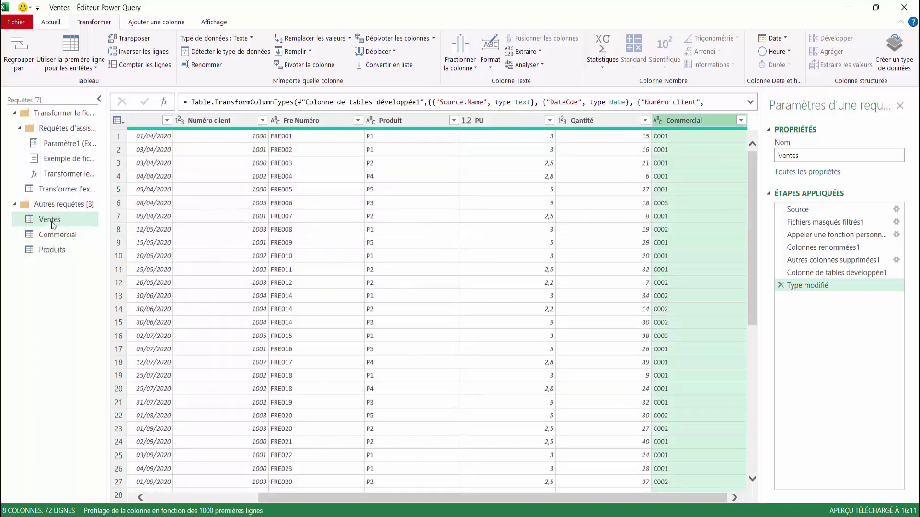
{"action": "left_click", "coordinate": [50, 250]}
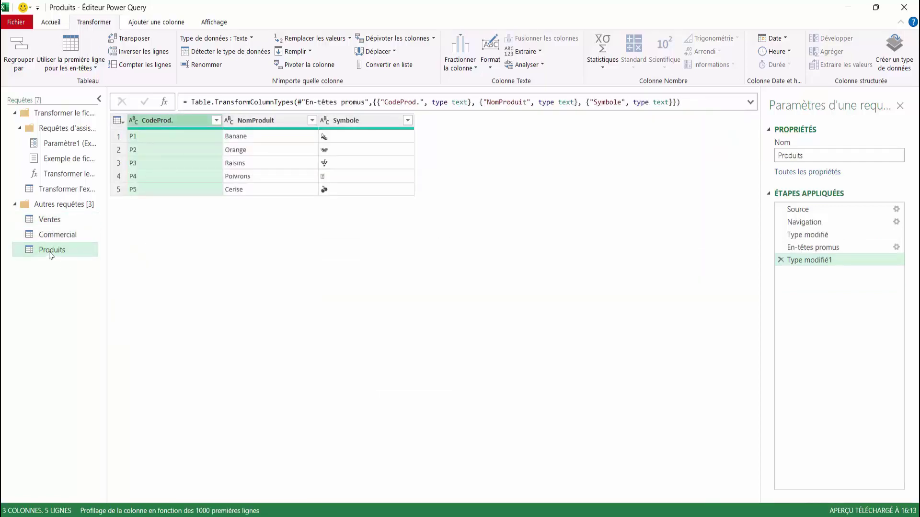
{"action": "left_click", "coordinate": [51, 255]}
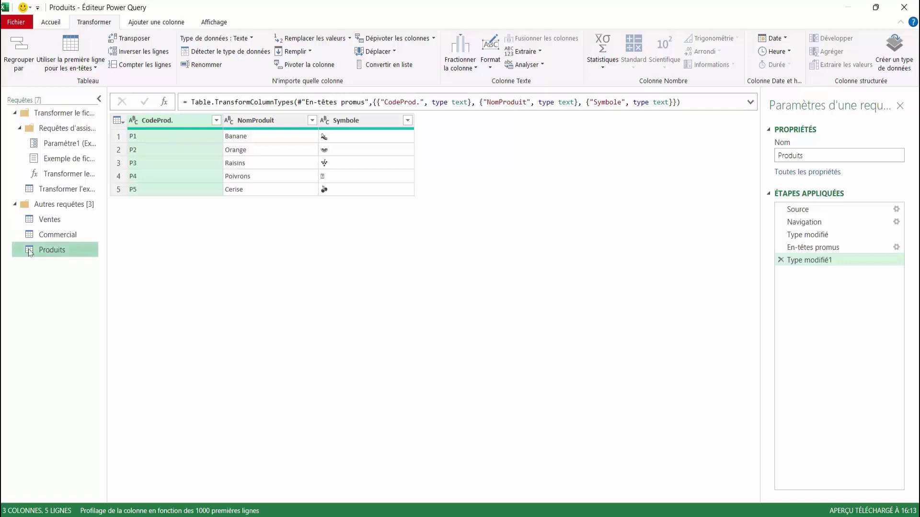
{"action": "left_click", "coordinate": [50, 220]}
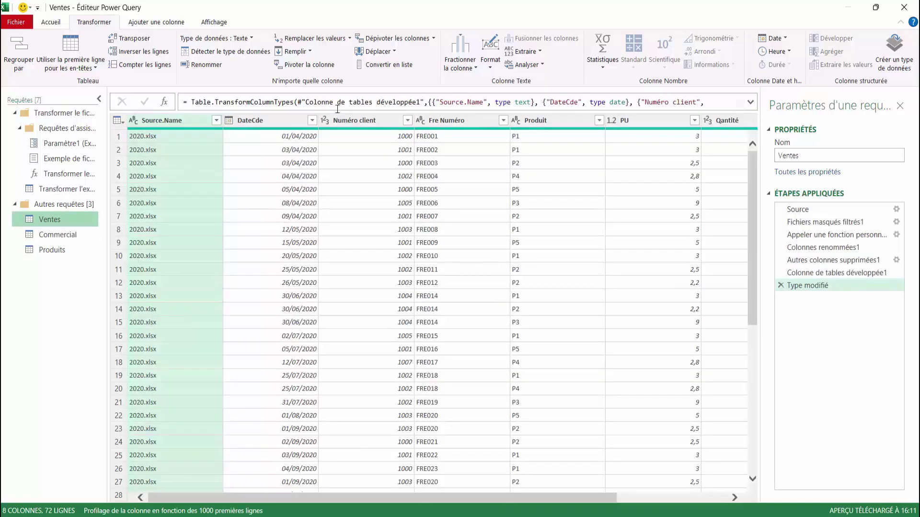
{"action": "left_click", "coordinate": [56, 234]}
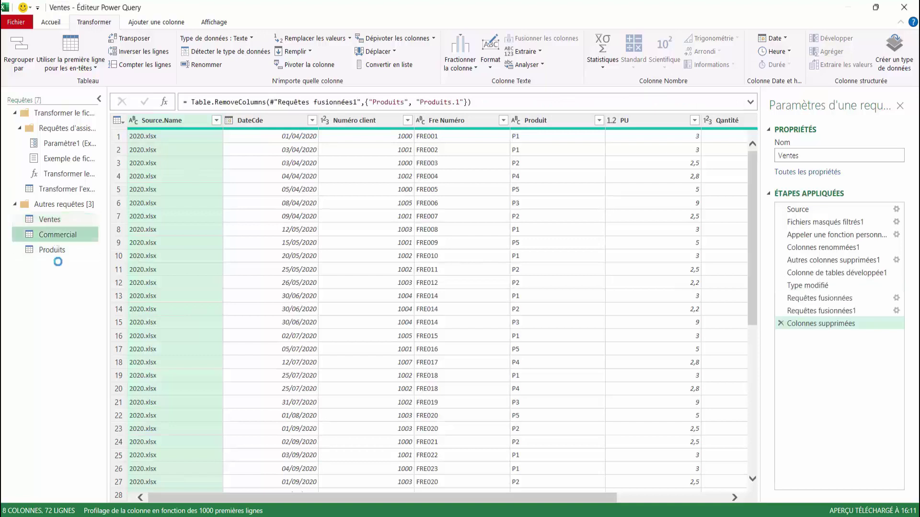
{"action": "left_click", "coordinate": [57, 250]}
{"action": "left_click", "coordinate": [56, 234]}
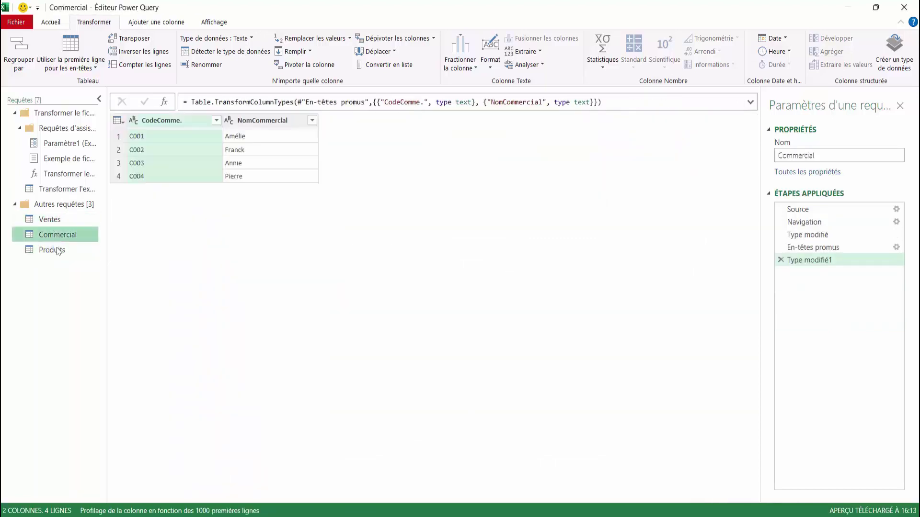
{"action": "left_click", "coordinate": [57, 250]}
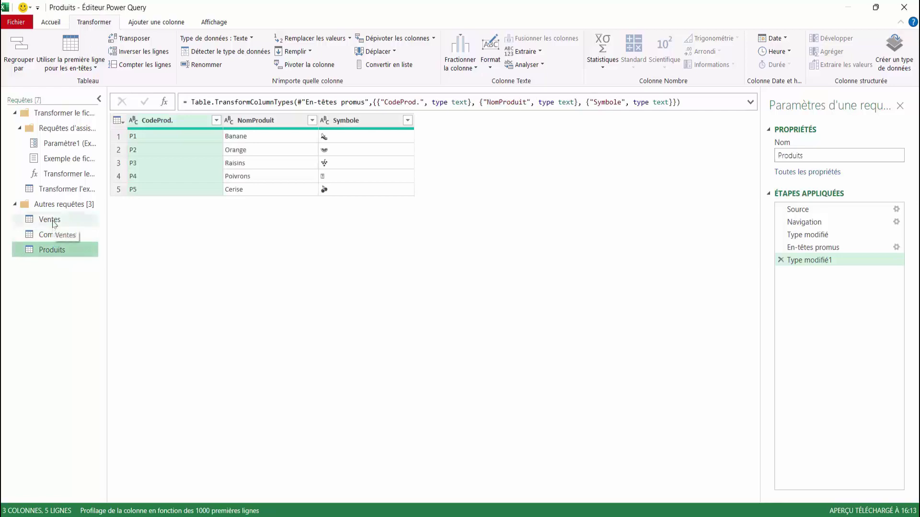
Merge Ventes with Commercial as a new query, matching Commercial to CodeComme. with a left outer join.
{"action": "left_click", "coordinate": [53, 224]}
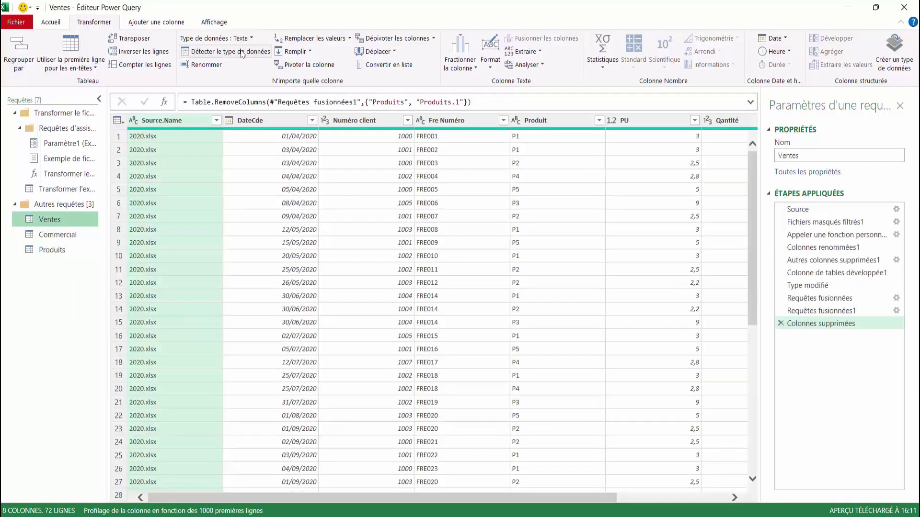
{"action": "left_click", "coordinate": [57, 27]}
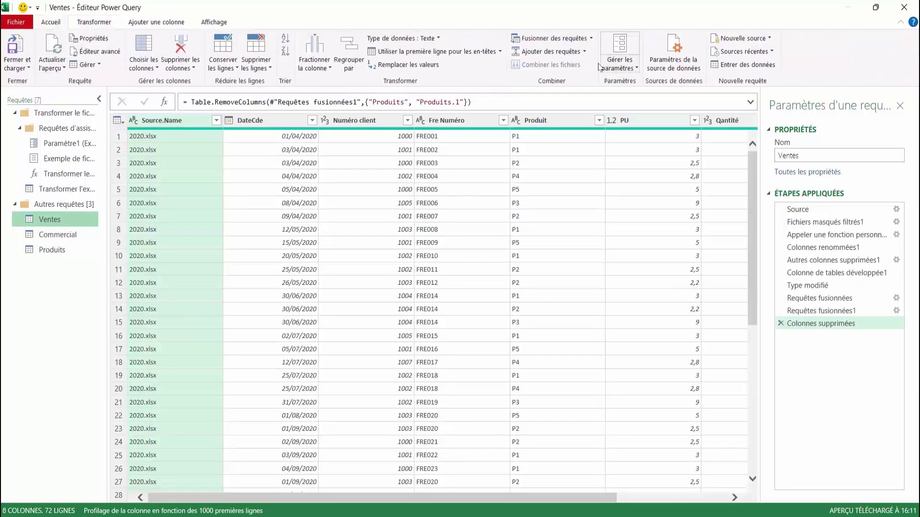
{"action": "left_click", "coordinate": [591, 38]}
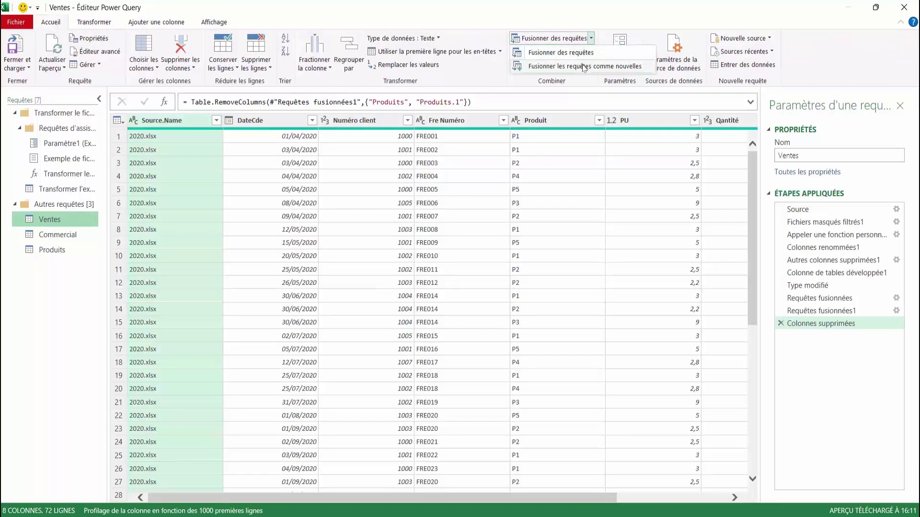
{"action": "left_click", "coordinate": [584, 67]}
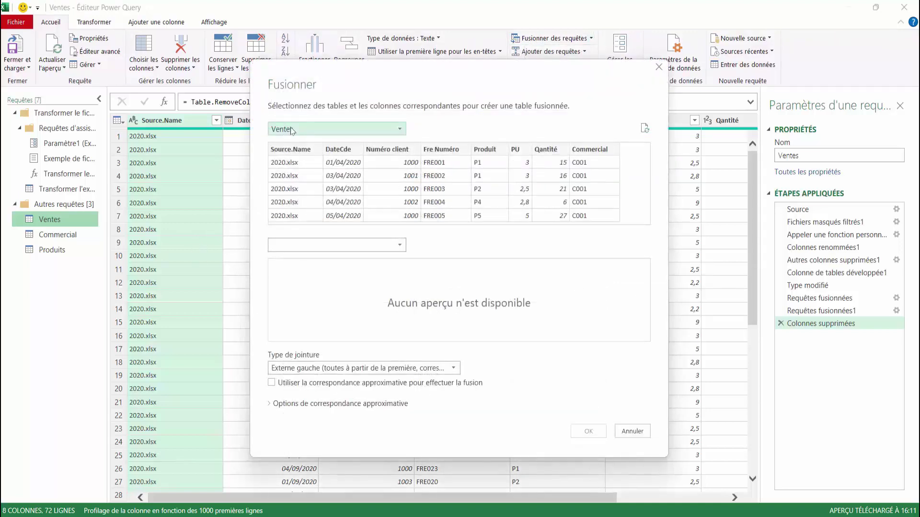
{"action": "left_click", "coordinate": [400, 245]}
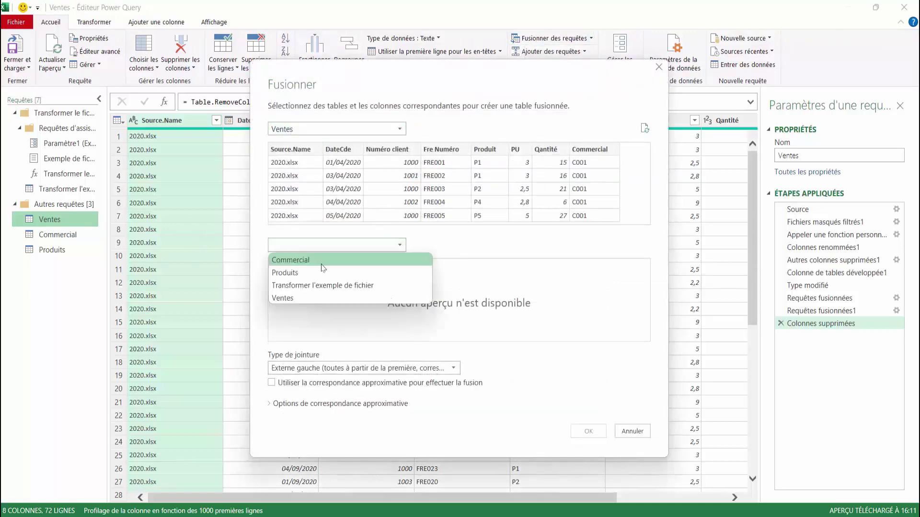
{"action": "left_click", "coordinate": [307, 265]}
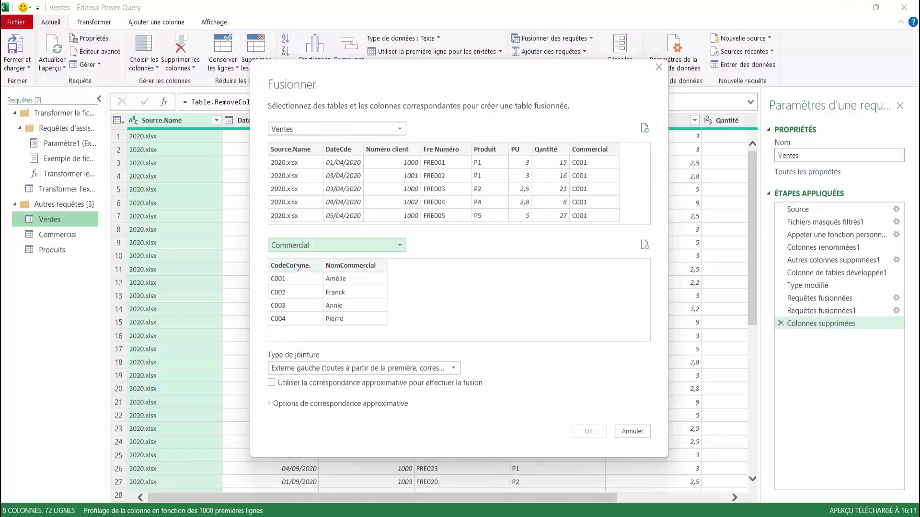
{"action": "left_click", "coordinate": [297, 266]}
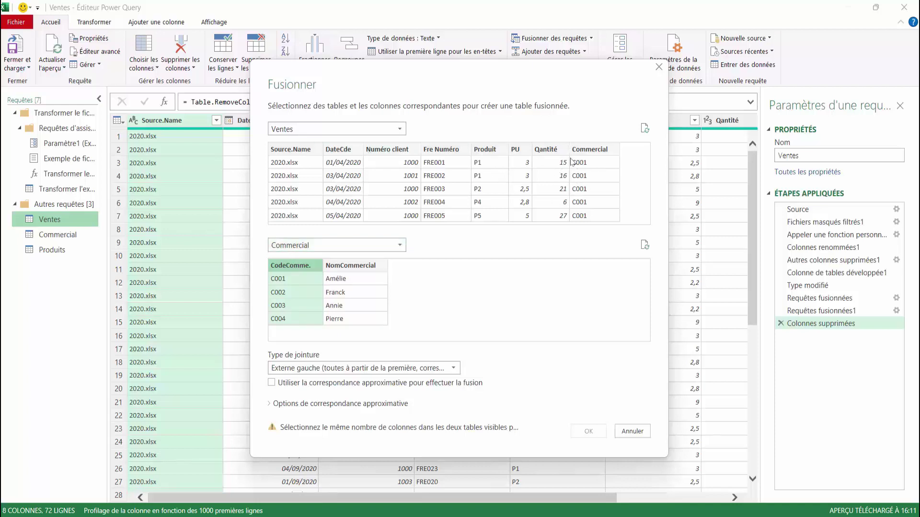
{"action": "left_click", "coordinate": [590, 152]}
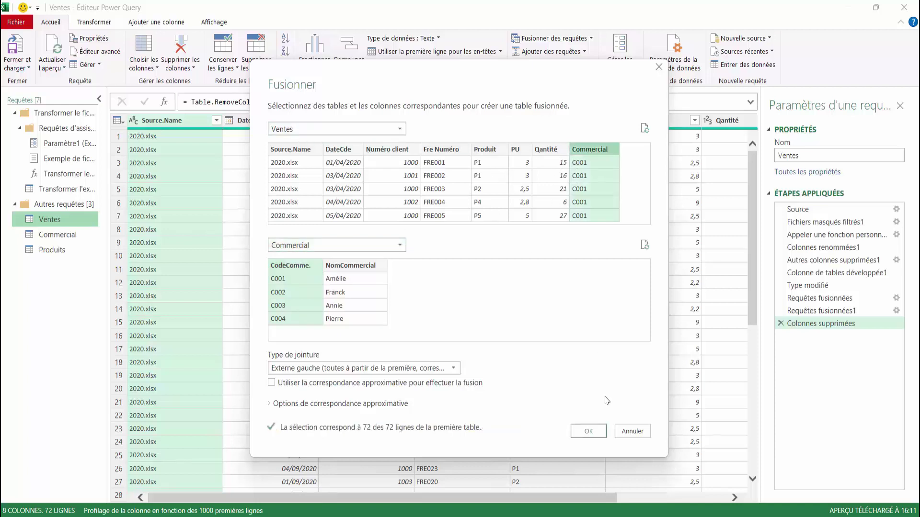
{"action": "left_click", "coordinate": [599, 434]}
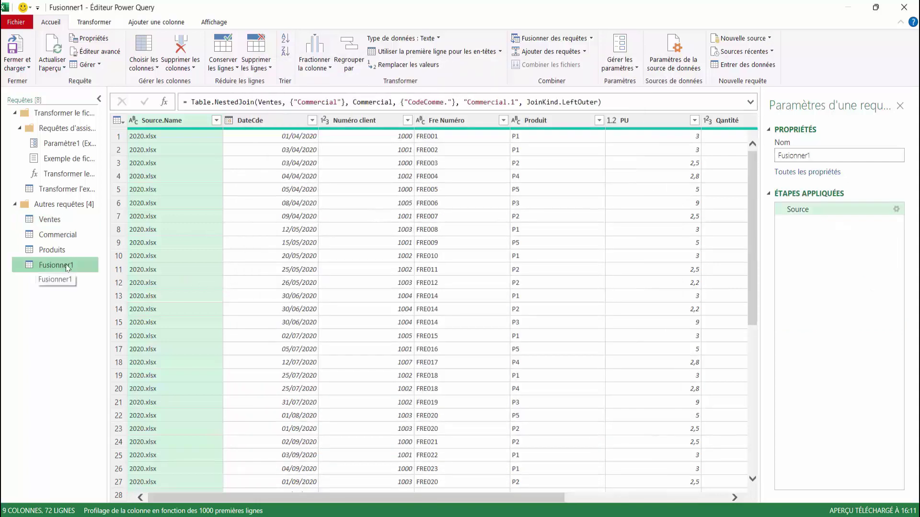
Merge the Produits query into the new merged query, matching Produit to CodeProd. with a left outer join.
{"action": "left_click", "coordinate": [591, 40]}
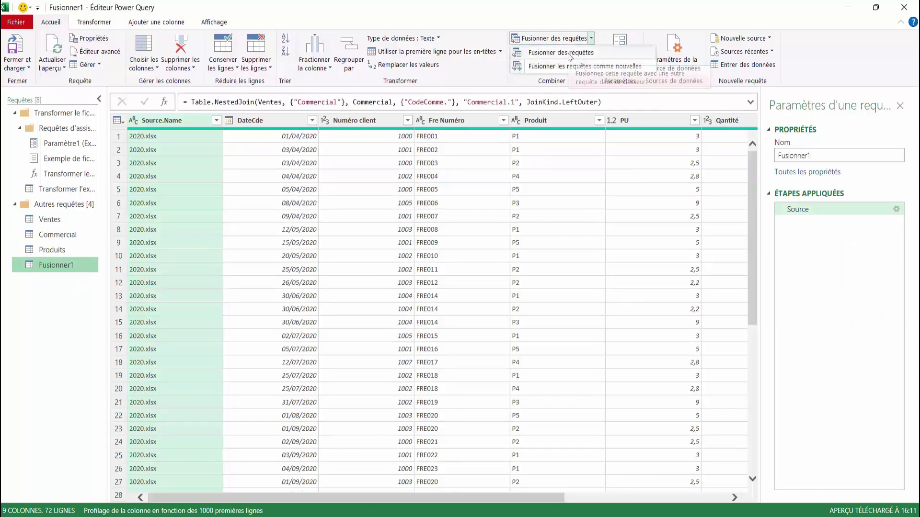
{"action": "left_click", "coordinate": [569, 56]}
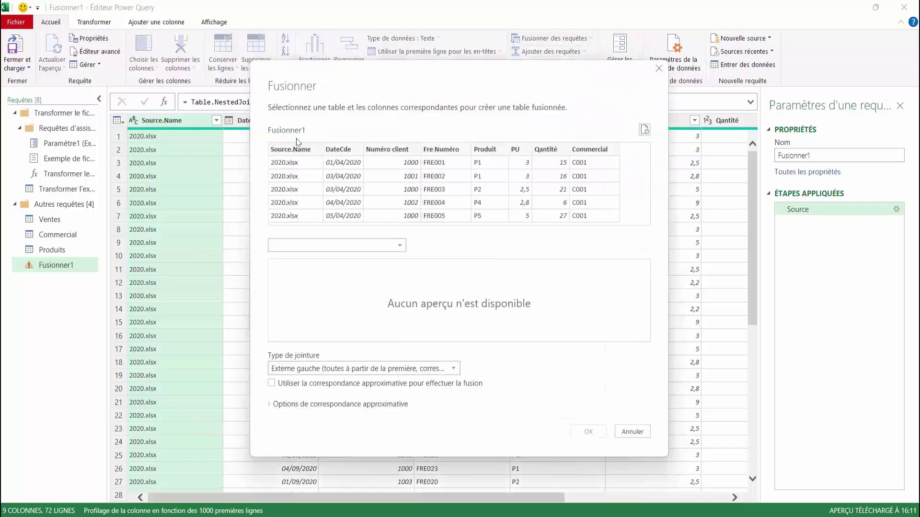
{"action": "left_click", "coordinate": [400, 246]}
{"action": "left_click", "coordinate": [294, 286]}
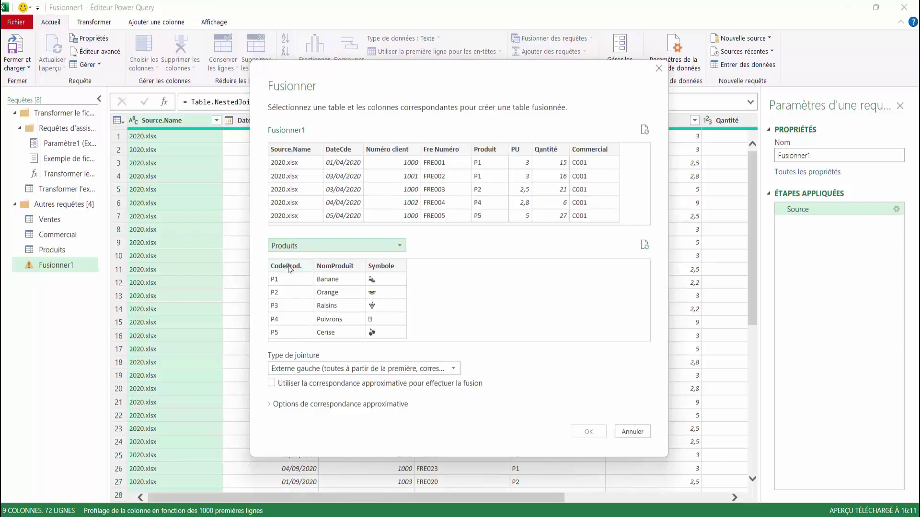
{"action": "left_click", "coordinate": [290, 268]}
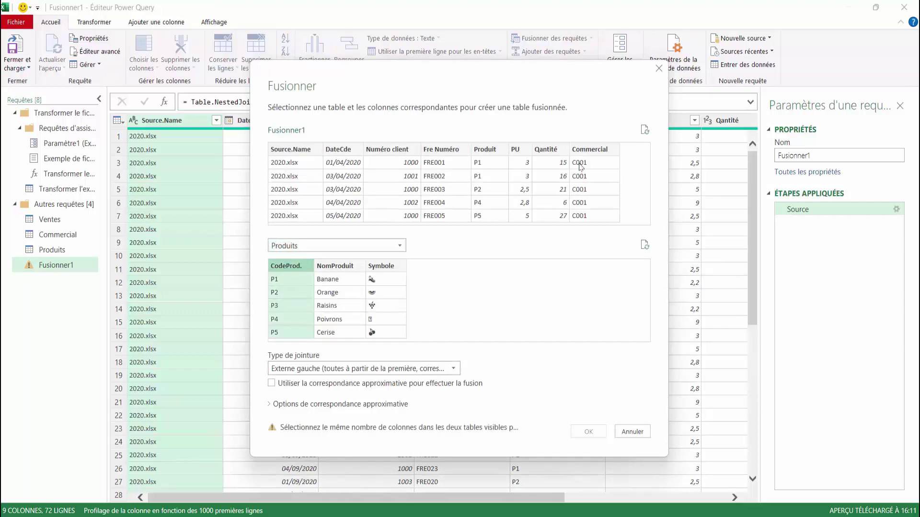
{"action": "left_click", "coordinate": [490, 153]}
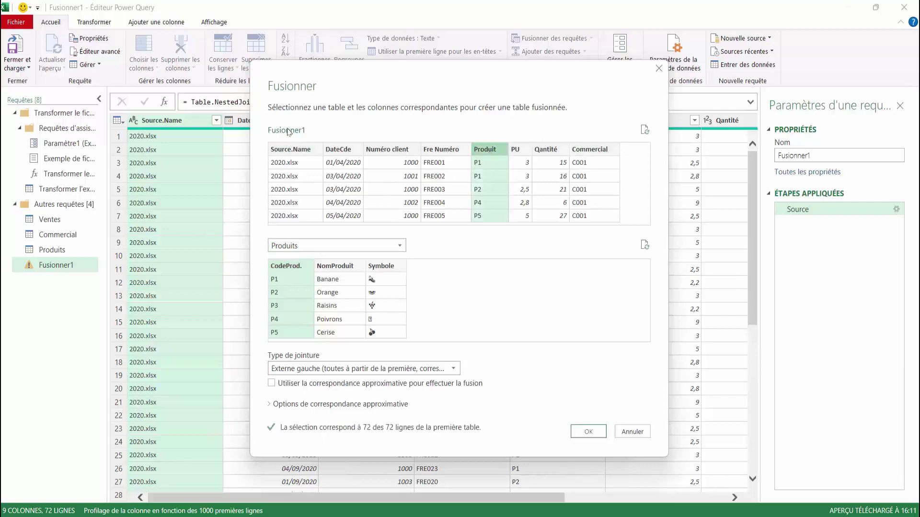
{"action": "left_click", "coordinate": [589, 432]}
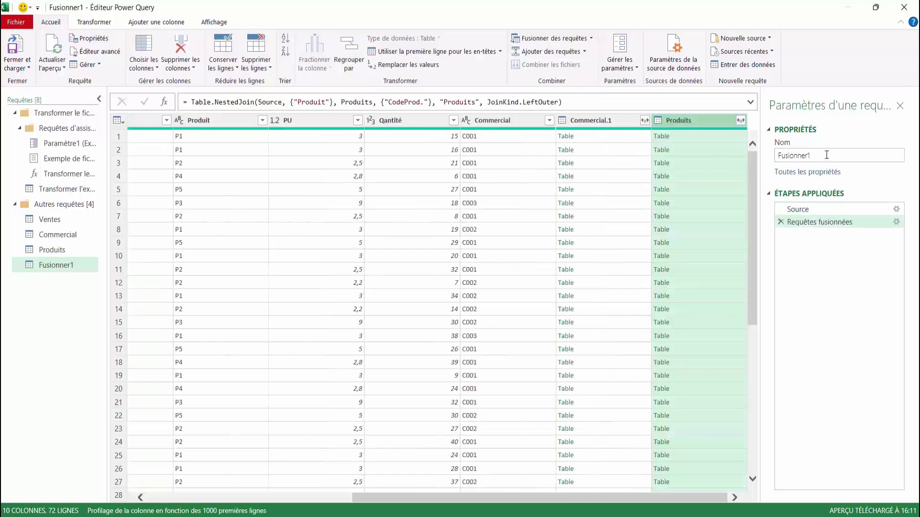
Rename the merged query as DossiersFussionnés.
{"action": "left_click_drag", "start_coordinate": [824, 156], "coordinate": [762, 163]}
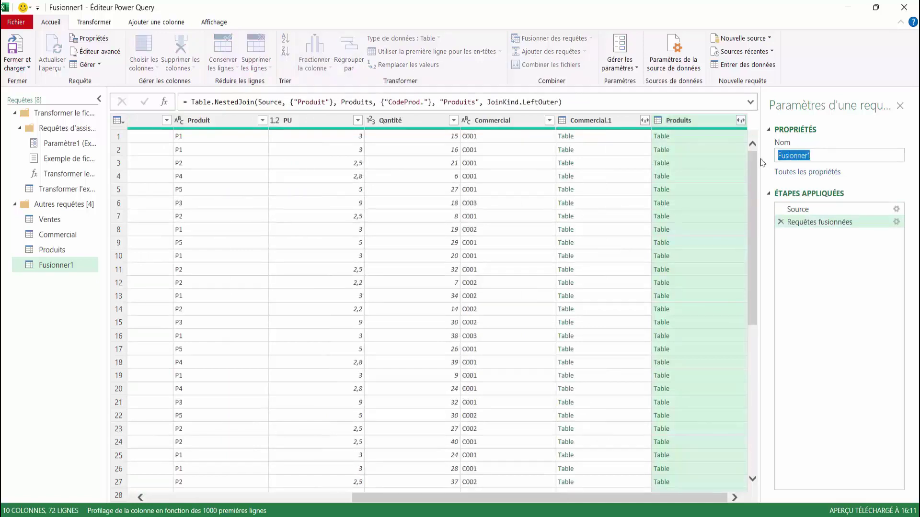
{"action": "type", "text": "DossiersFussionnés"}
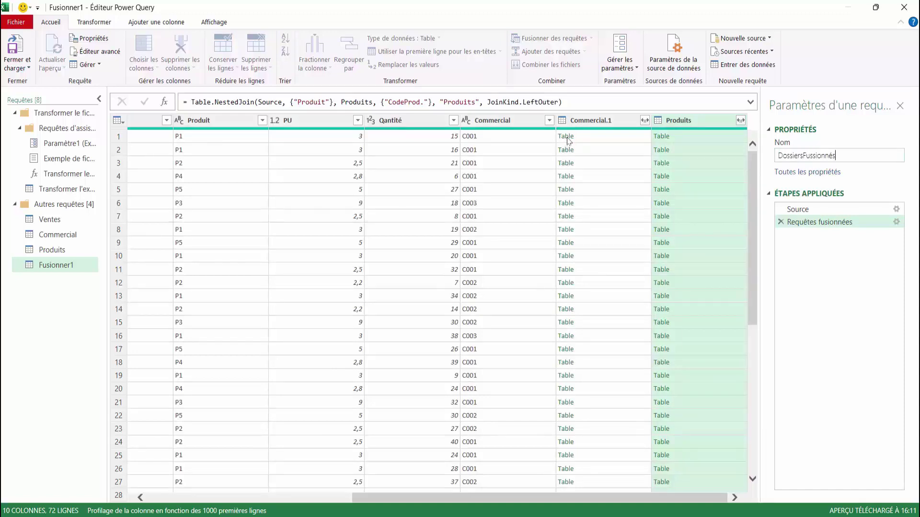
{"action": "left_click", "coordinate": [645, 122]}
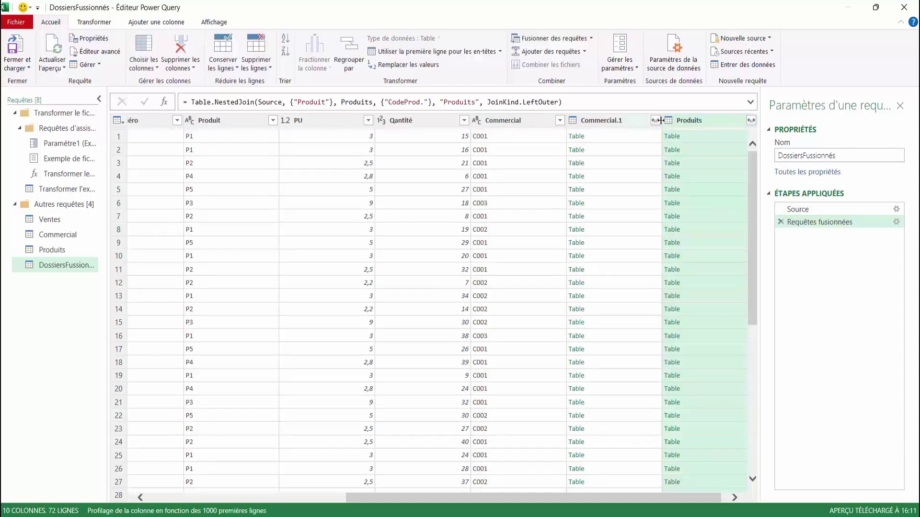
Expand the Commercial.1 column to include only NomCommercial, keeping the original column name as prefix.
{"action": "left_click", "coordinate": [655, 120]}
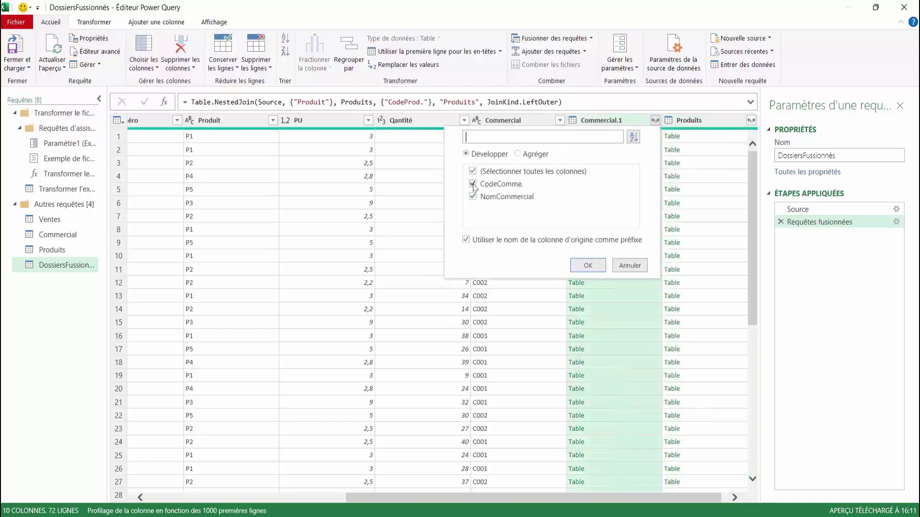
{"action": "left_click", "coordinate": [472, 185]}
{"action": "left_click", "coordinate": [473, 197]}
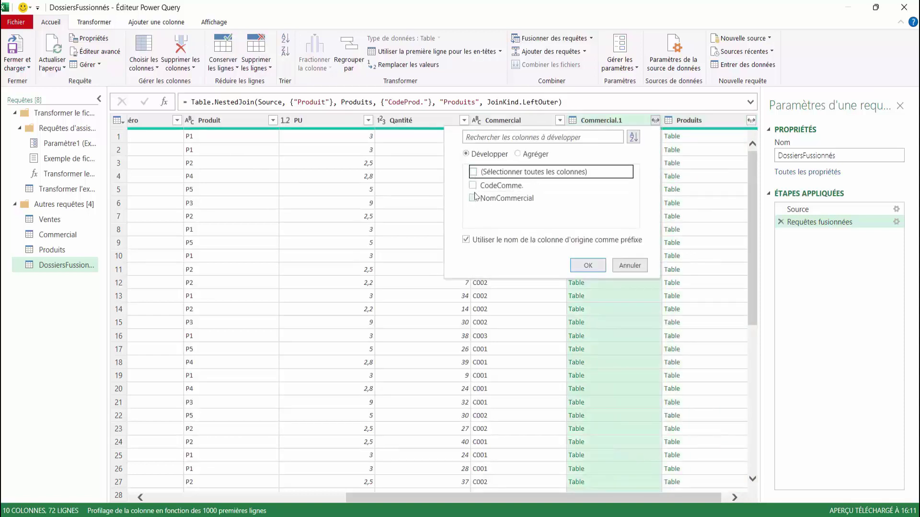
{"action": "left_click", "coordinate": [473, 197]}
{"action": "left_click", "coordinate": [588, 265]}
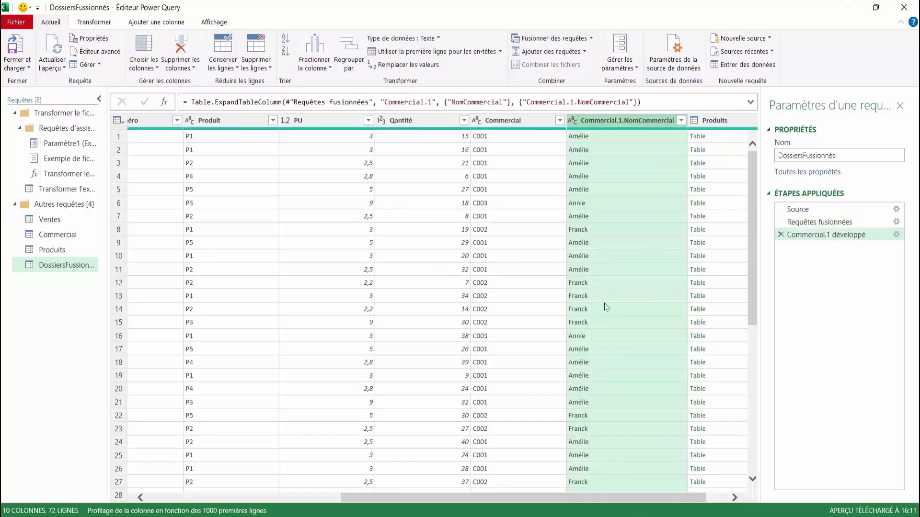
Expand the Produits column to include only Symbole, keeping the original column name as prefix.
{"action": "left_click", "coordinate": [734, 498]}
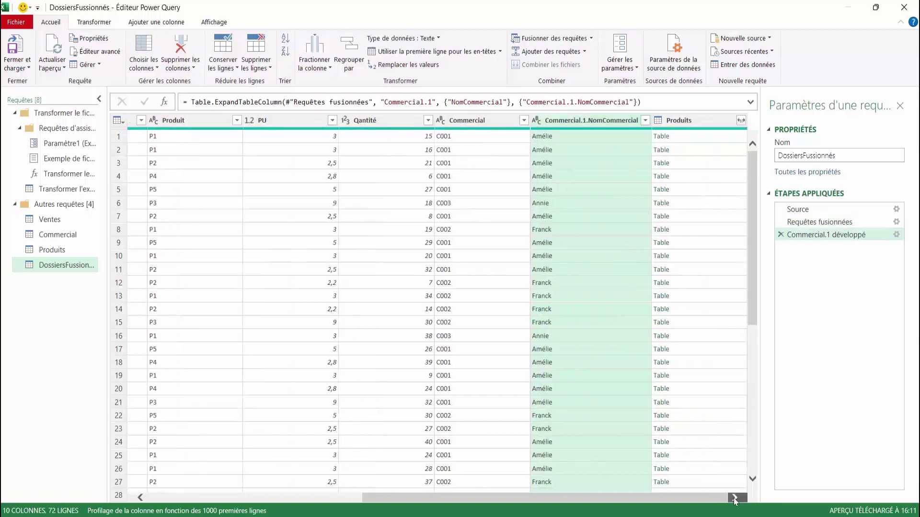
{"action": "left_click", "coordinate": [741, 121]}
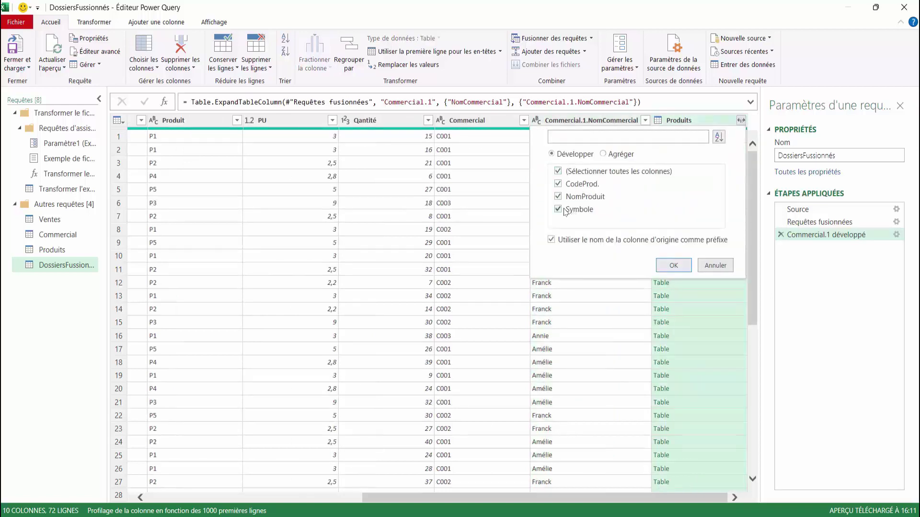
{"action": "left_click", "coordinate": [558, 197]}
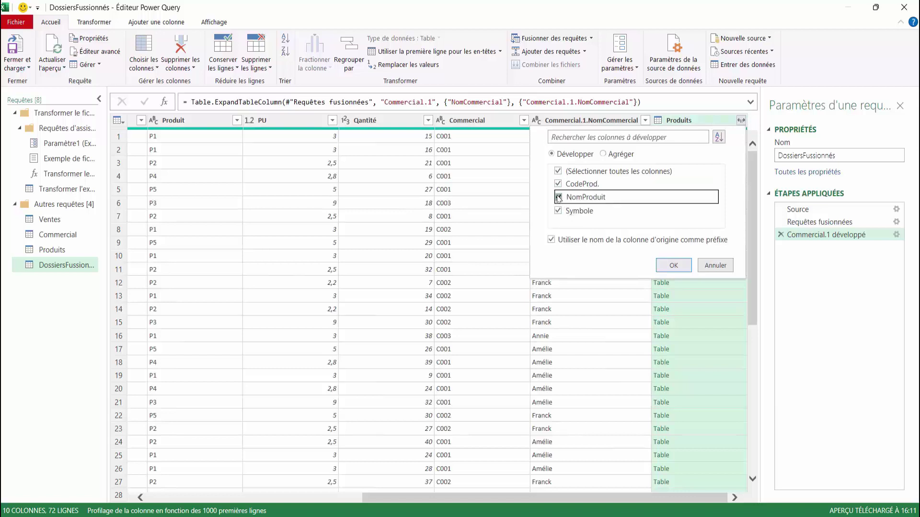
{"action": "left_click", "coordinate": [558, 185]}
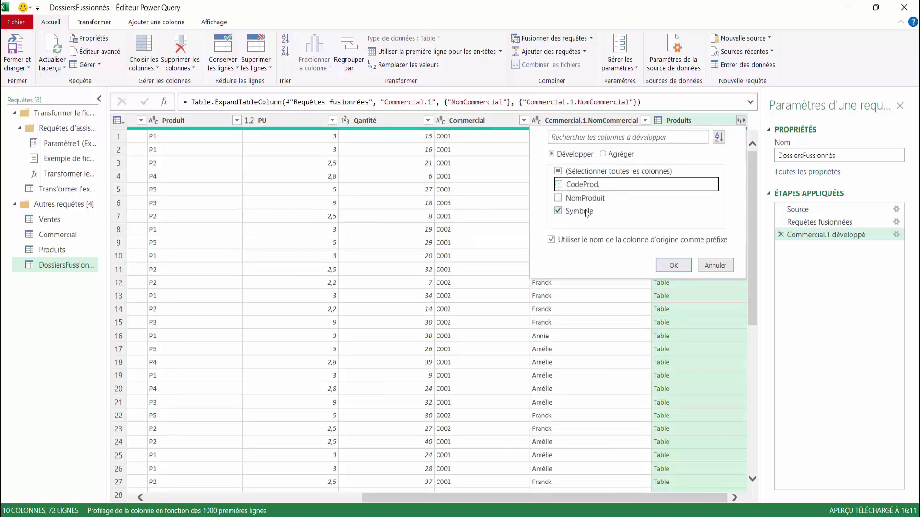
{"action": "left_click", "coordinate": [673, 268]}
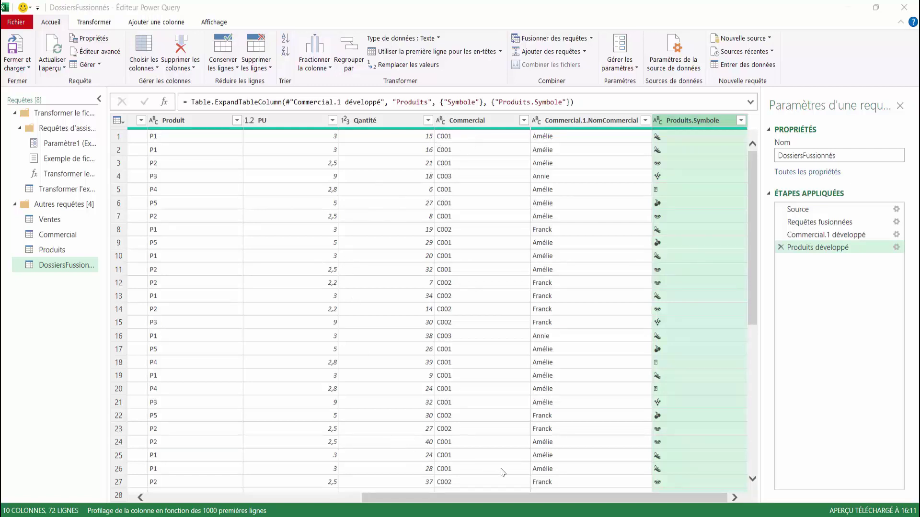
Add a year column from examples based only on the DateCde column, giving 2020 as the first row's example.
{"action": "left_click_drag", "start_coordinate": [543, 493], "coordinate": [317, 498]}
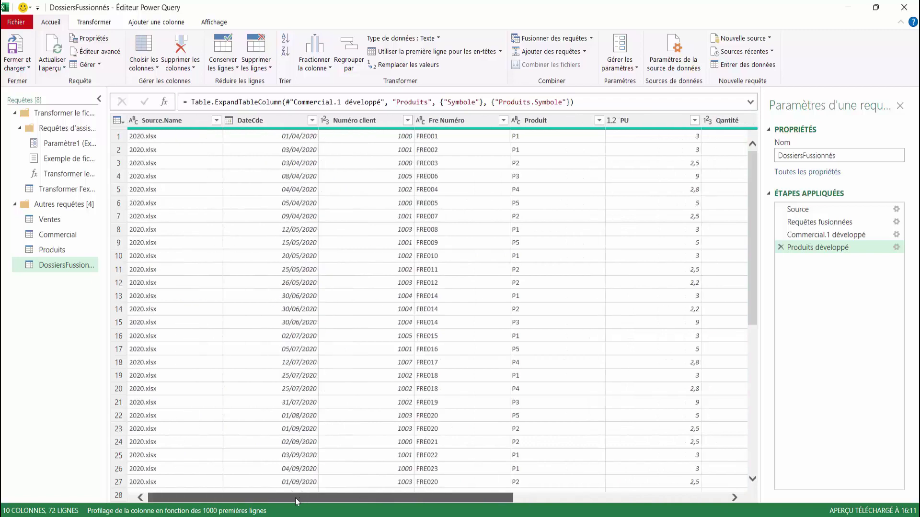
{"action": "left_click", "coordinate": [259, 121]}
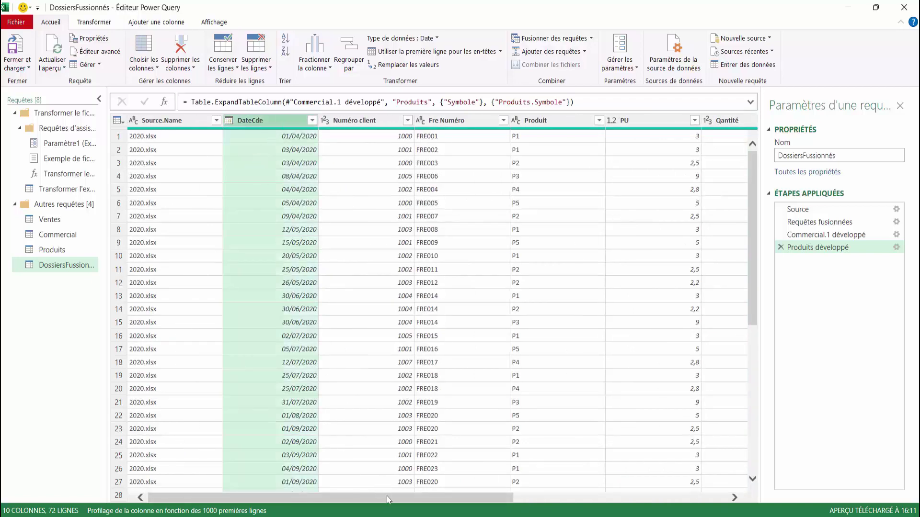
{"action": "left_click_drag", "start_coordinate": [386, 496], "coordinate": [662, 496]}
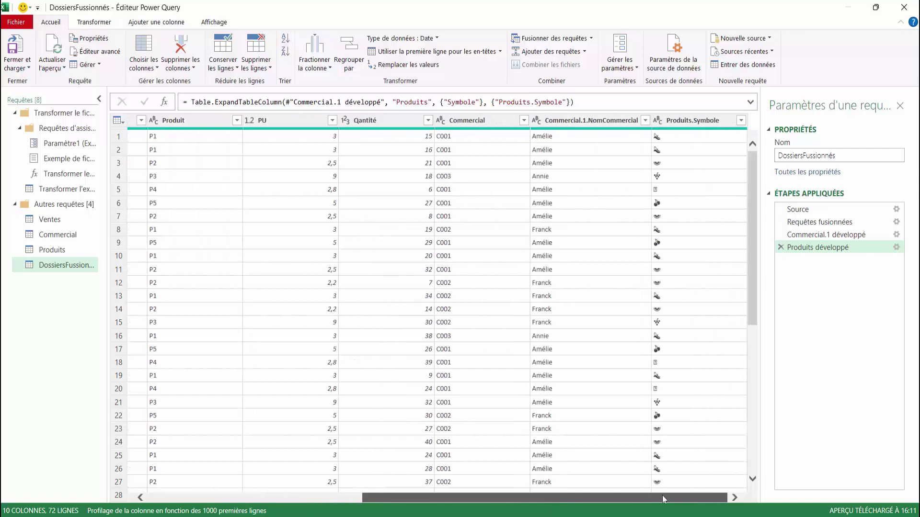
{"action": "left_click", "coordinate": [152, 23]}
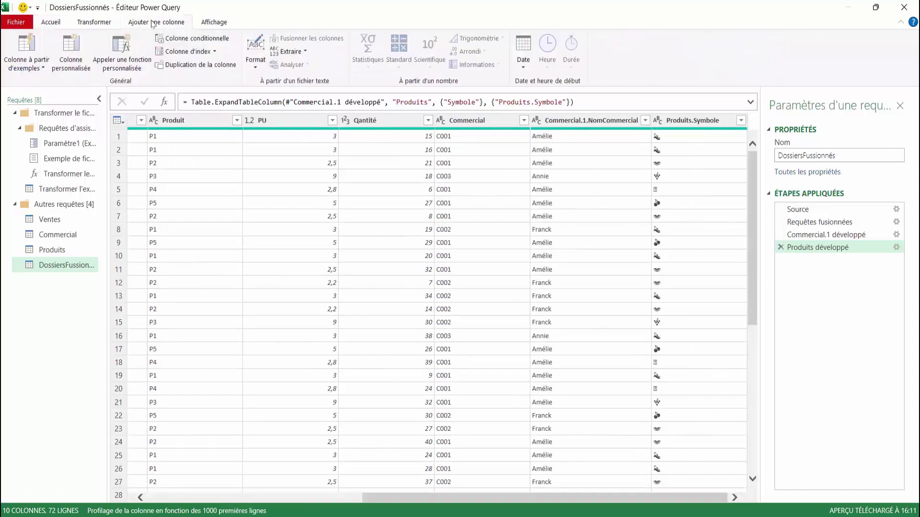
{"action": "left_click", "coordinate": [21, 70]}
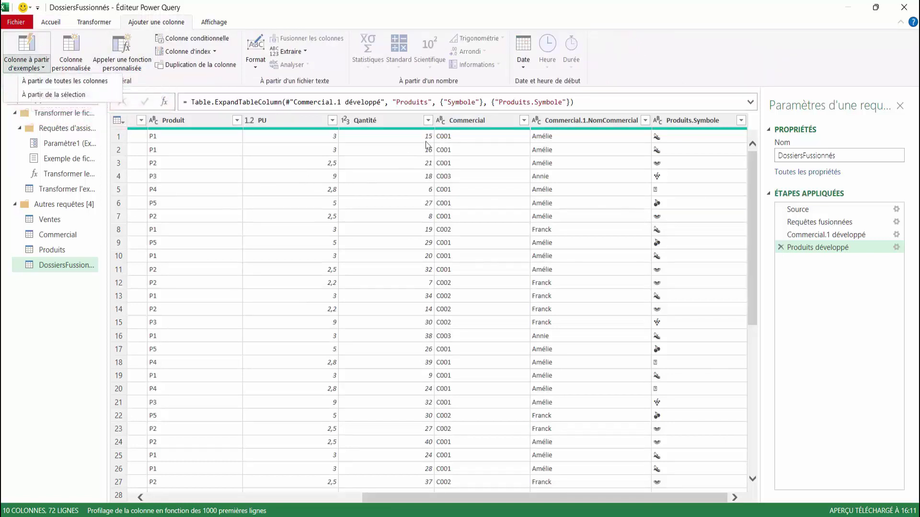
{"action": "left_click", "coordinate": [525, 498]}
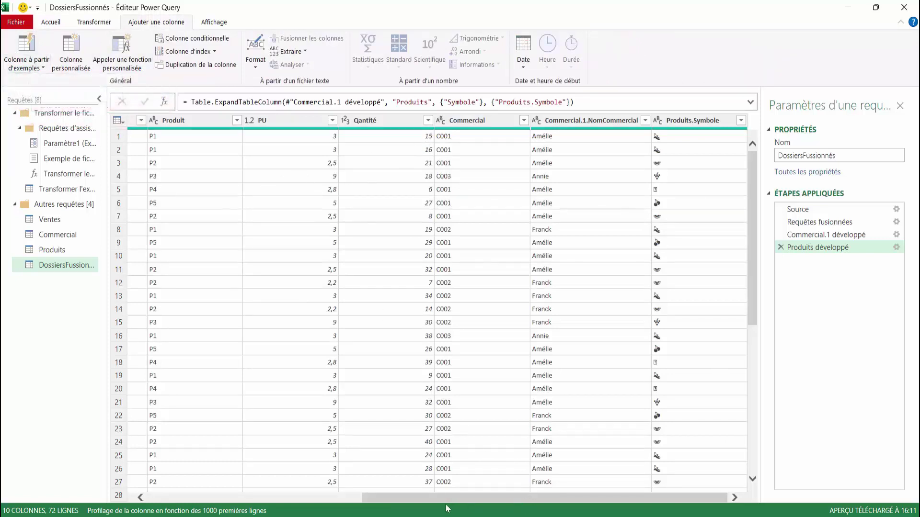
{"action": "scroll", "coordinate": [427, 503], "scroll_direction": "left", "scroll_amount": 3}
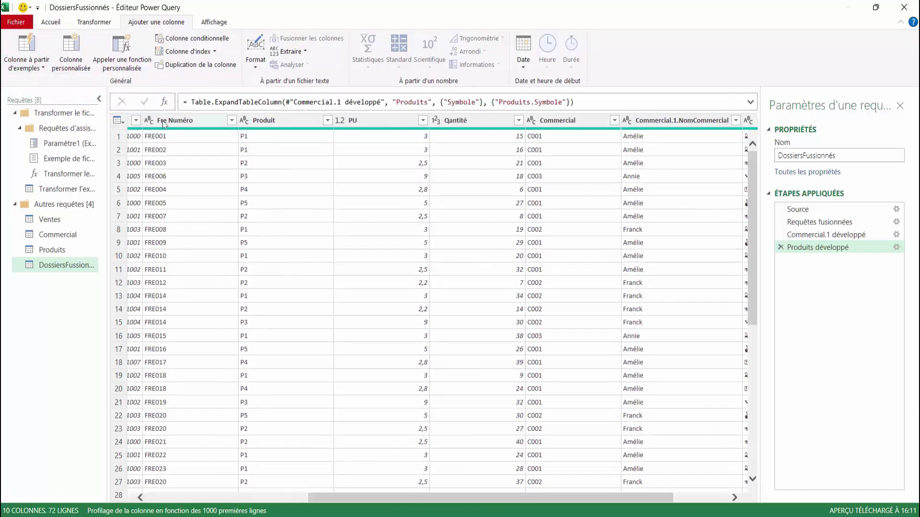
{"action": "scroll", "coordinate": [474, 498], "scroll_direction": "left", "scroll_amount": 3}
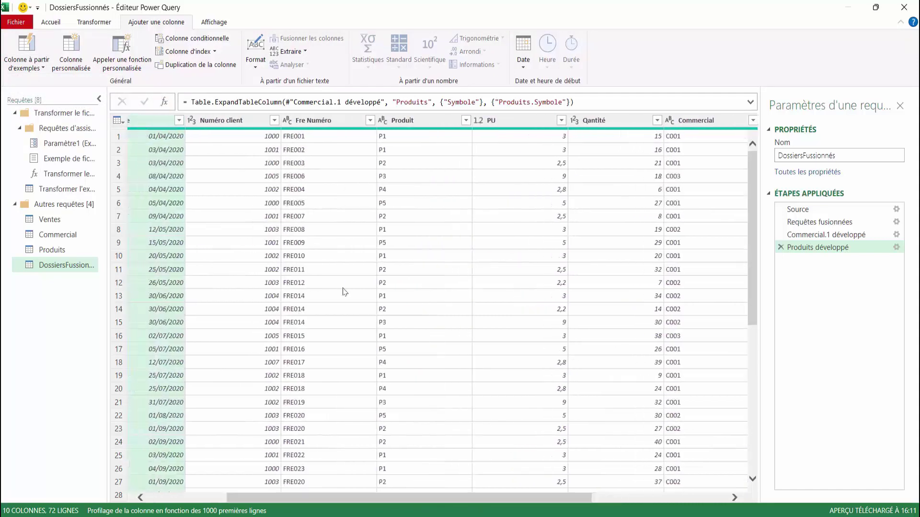
{"action": "left_click", "coordinate": [23, 69]}
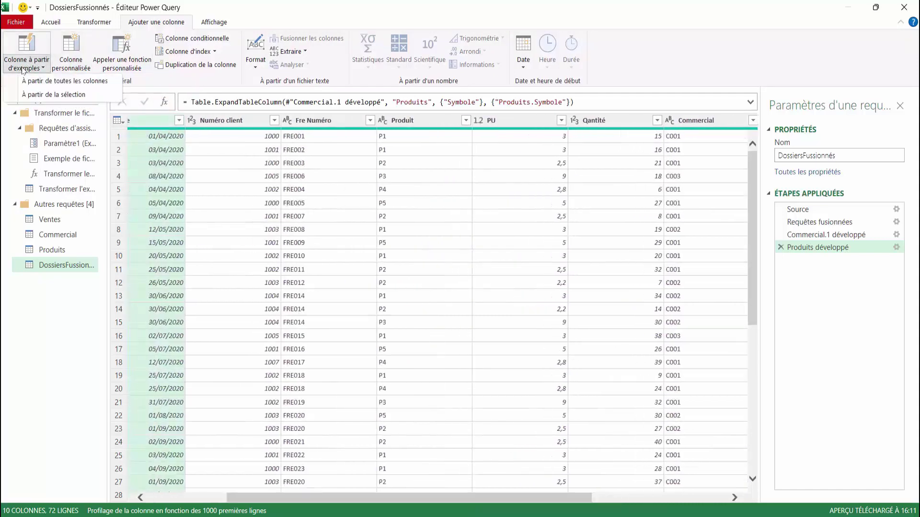
{"action": "left_click", "coordinate": [54, 94]}
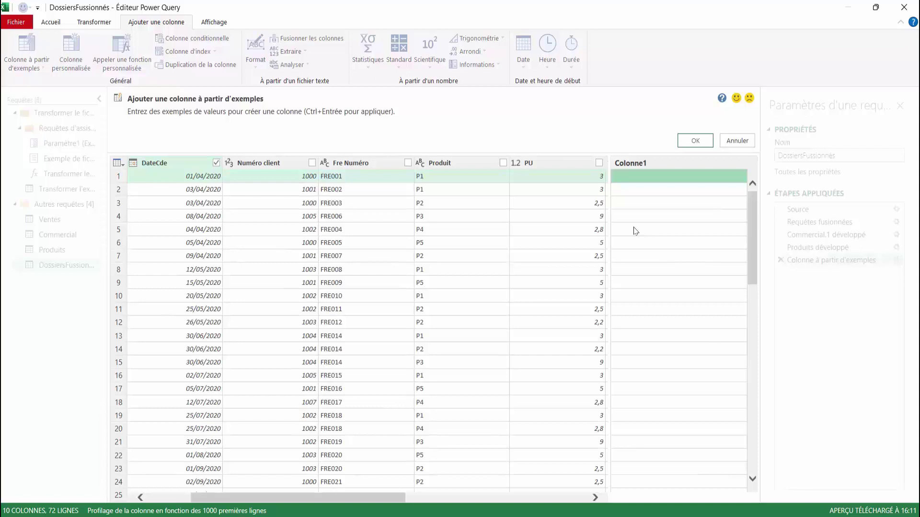
{"action": "type", "text": "2020"}
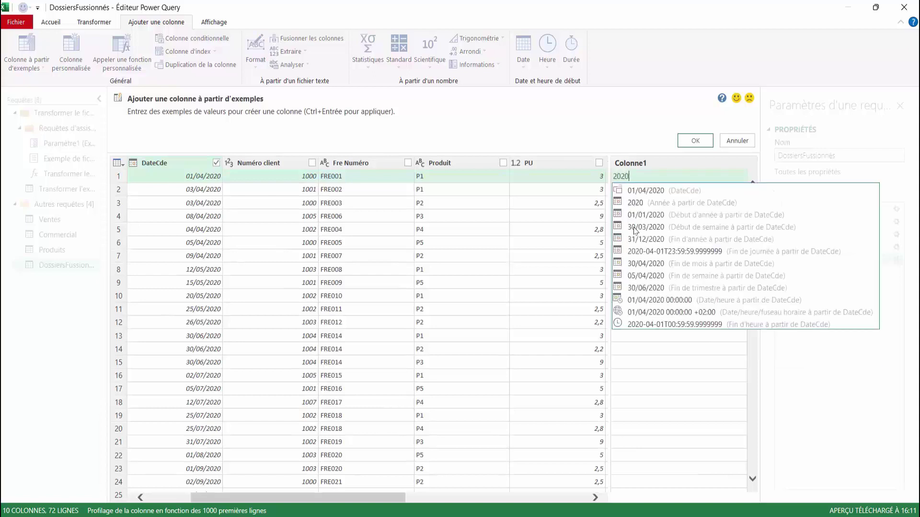
{"action": "key", "text": "Return"}
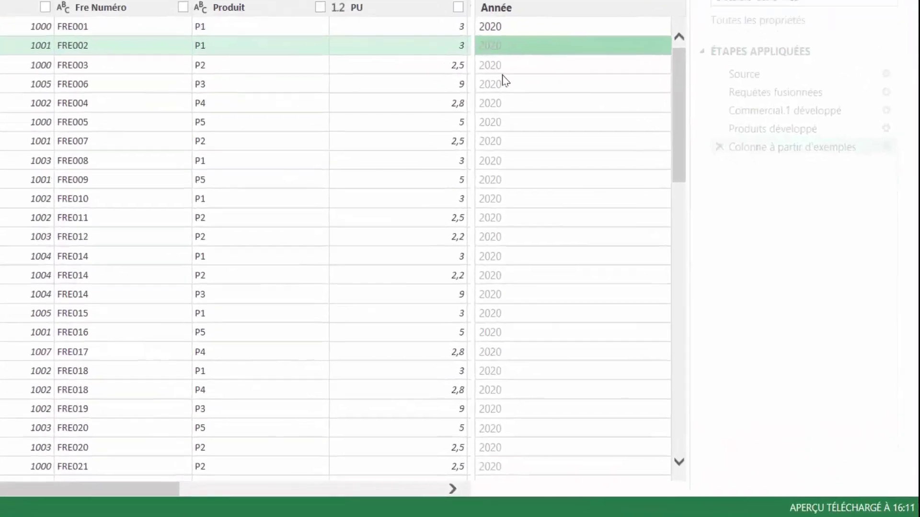
{"action": "scroll", "coordinate": [504, 81], "scroll_direction": "down", "scroll_amount": 8}
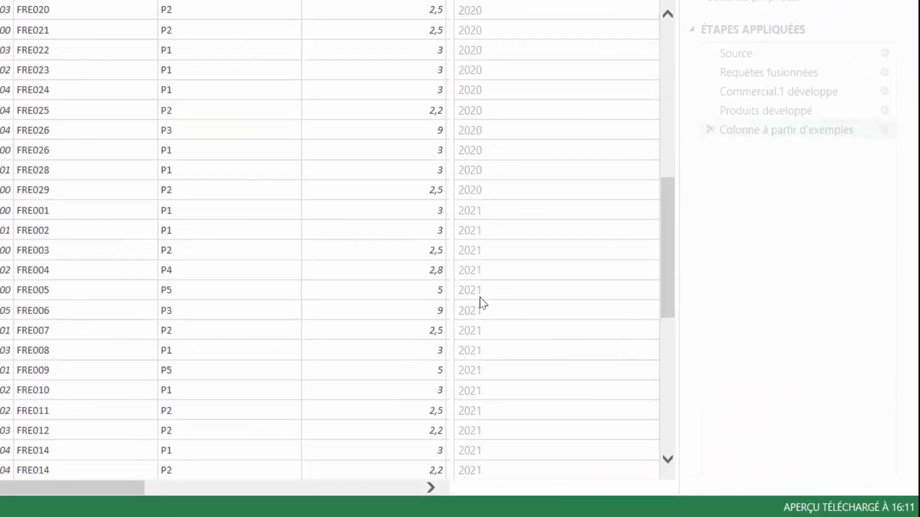
{"action": "scroll", "coordinate": [486, 309], "scroll_direction": "up", "scroll_amount": 8}
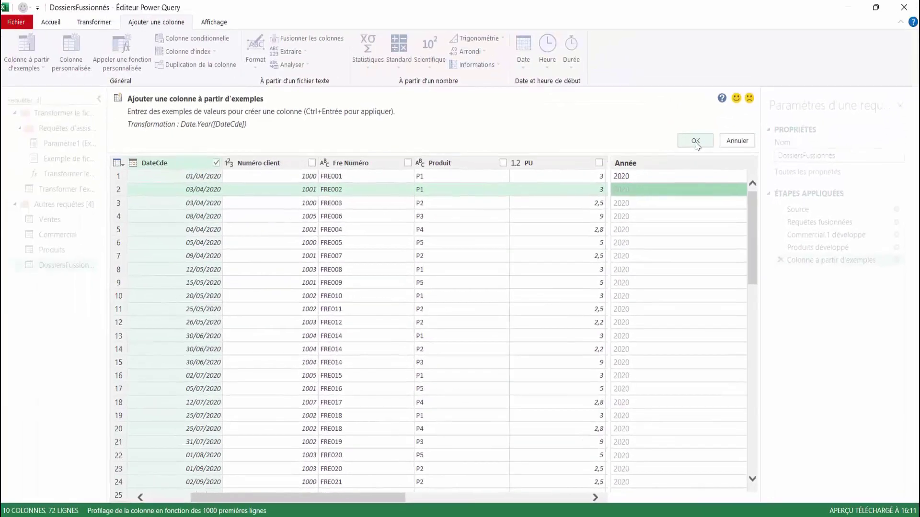
{"action": "left_click", "coordinate": [695, 141]}
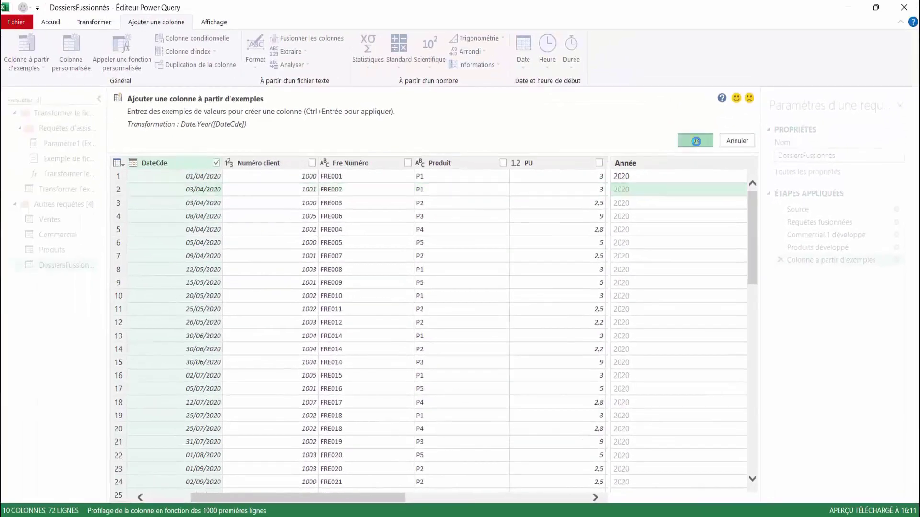
Add a month name column from examples based only on the DateCde column, giving avril as the first row's example.
{"action": "left_click_drag", "start_coordinate": [571, 496], "coordinate": [631, 496]}
{"action": "left_click_drag", "start_coordinate": [449, 502], "coordinate": [161, 502]}
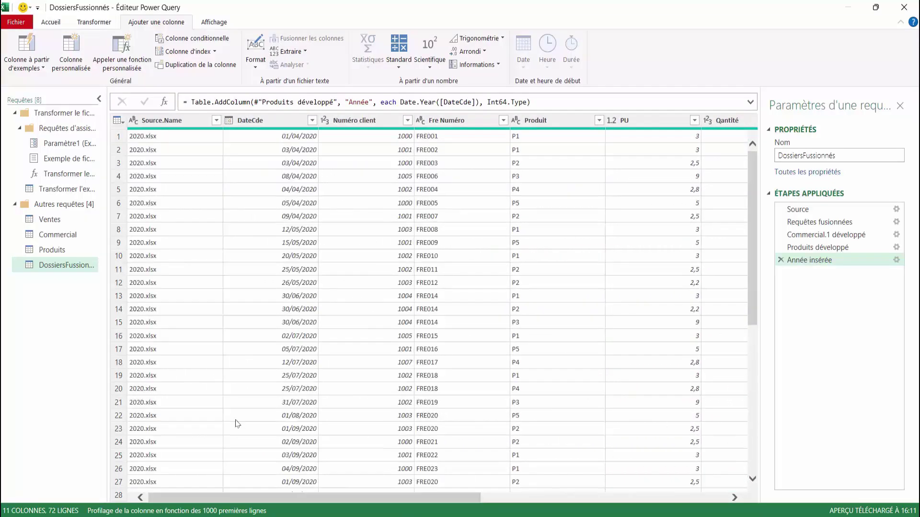
{"action": "left_click", "coordinate": [276, 123]}
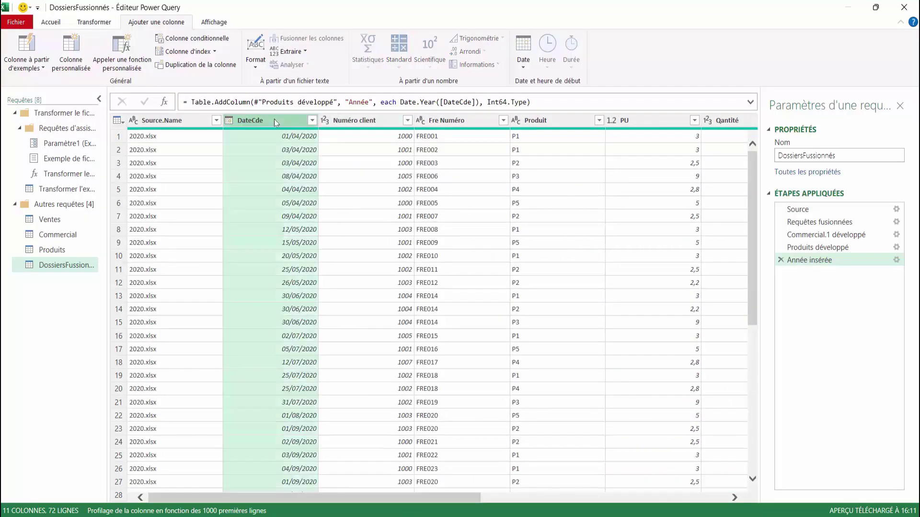
{"action": "left_click", "coordinate": [42, 70]}
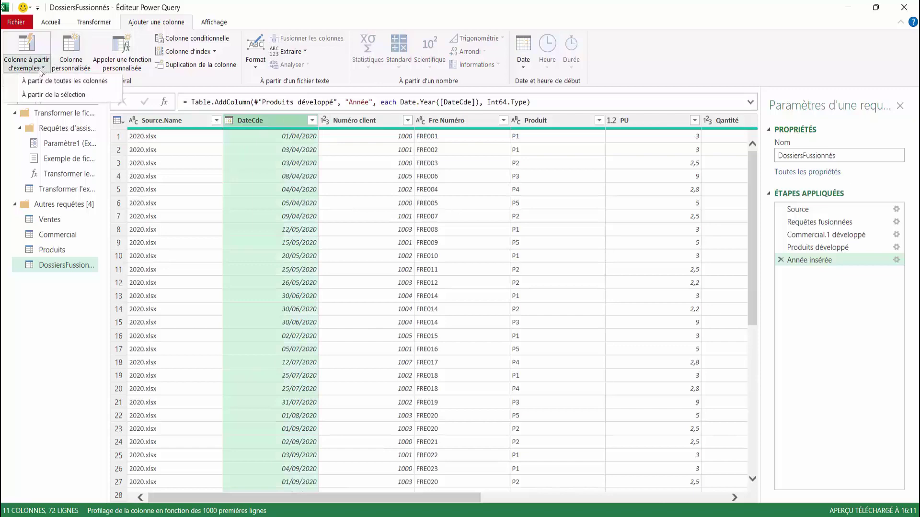
{"action": "left_click", "coordinate": [51, 95]}
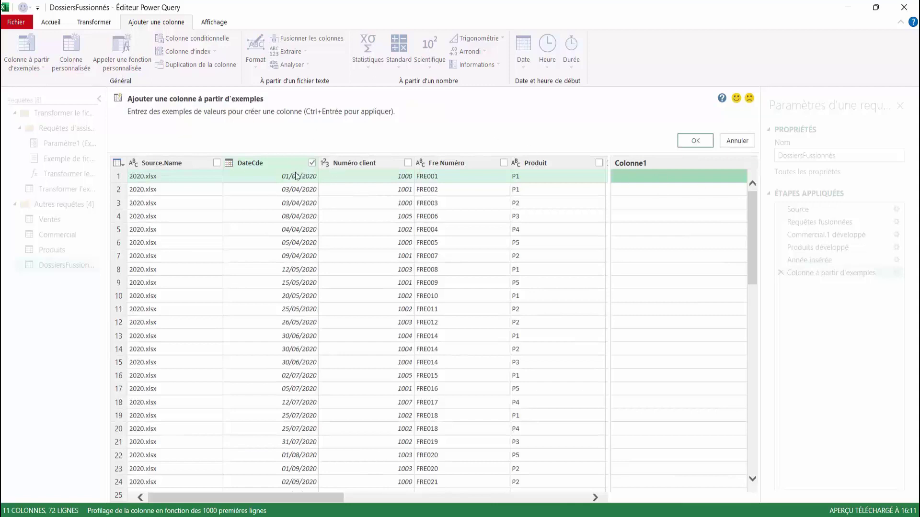
{"action": "type", "text": "avril"}
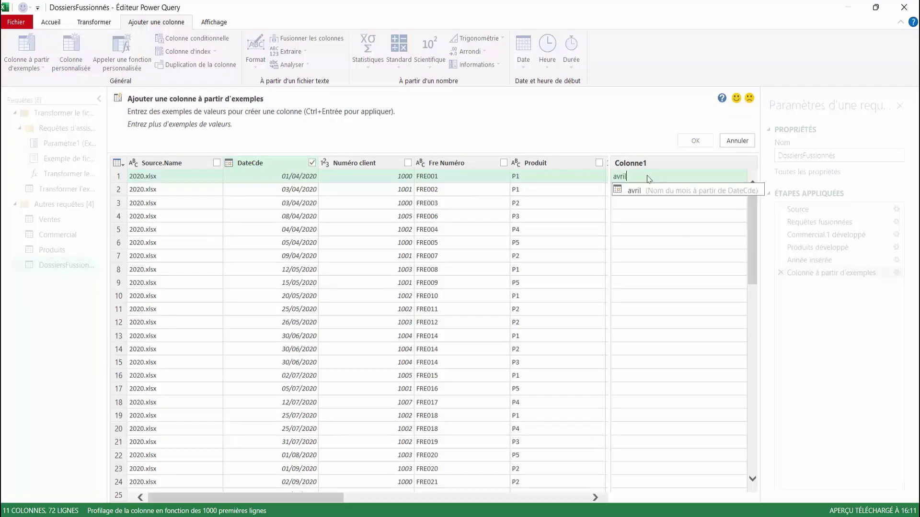
{"action": "key", "text": "Return"}
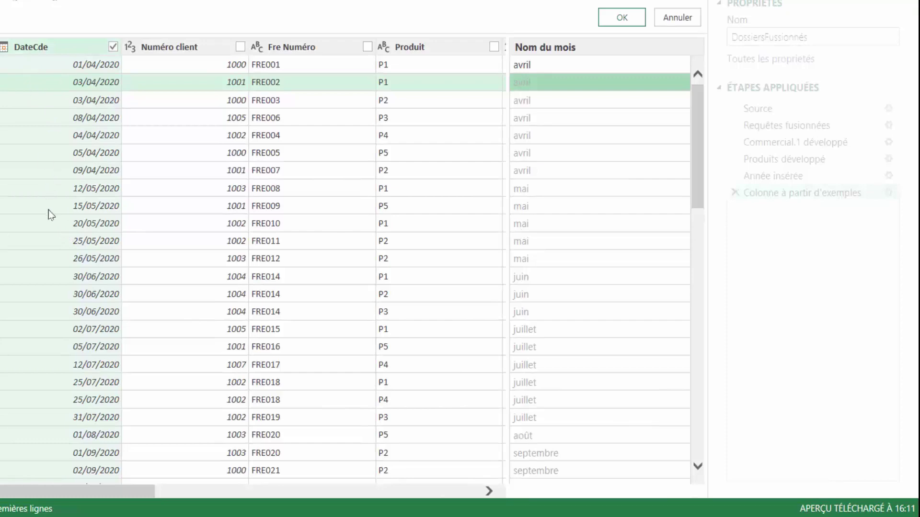
{"action": "scroll", "coordinate": [584, 335], "scroll_direction": "down", "scroll_amount": 2}
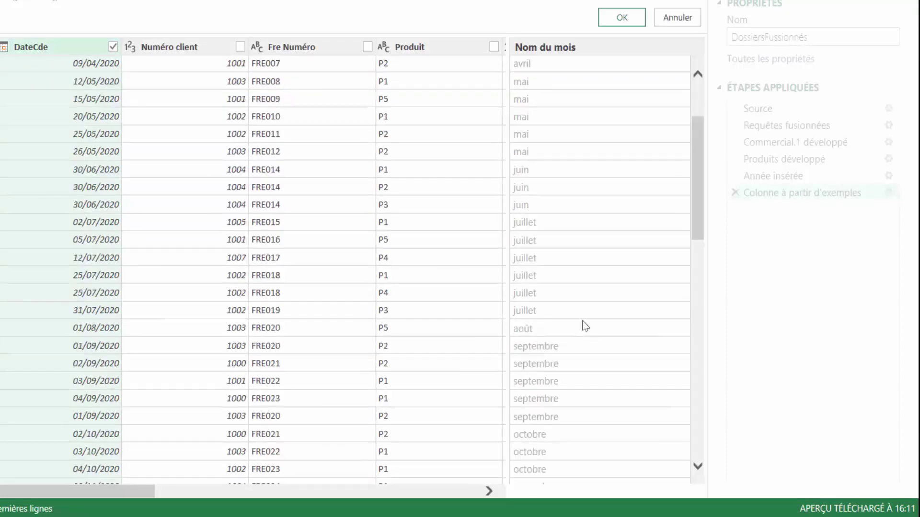
{"action": "scroll", "coordinate": [585, 326], "scroll_direction": "up", "scroll_amount": 2}
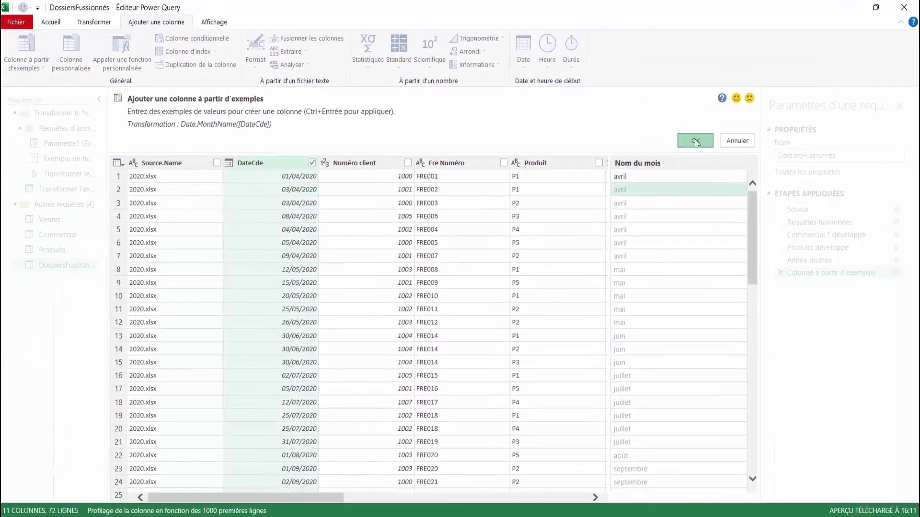
{"action": "left_click", "coordinate": [668, 97]}
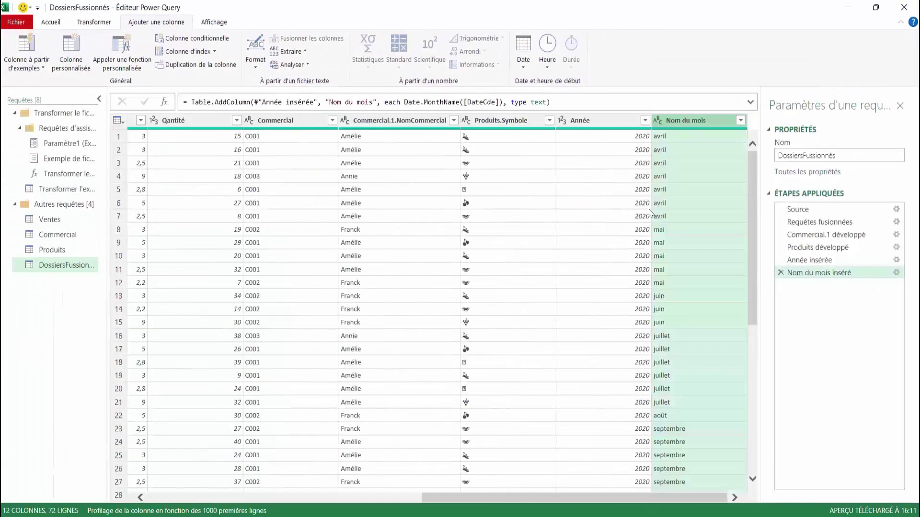
Add a custom column named C.A. Total with the formula [PU]*[Qantité].
{"action": "left_click_drag", "start_coordinate": [637, 493], "coordinate": [426, 492]}
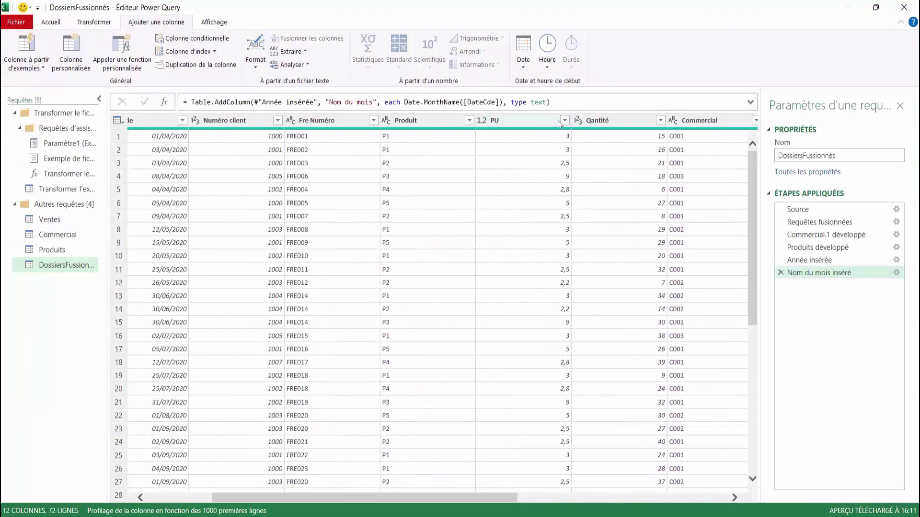
{"action": "left_click", "coordinate": [611, 121]}
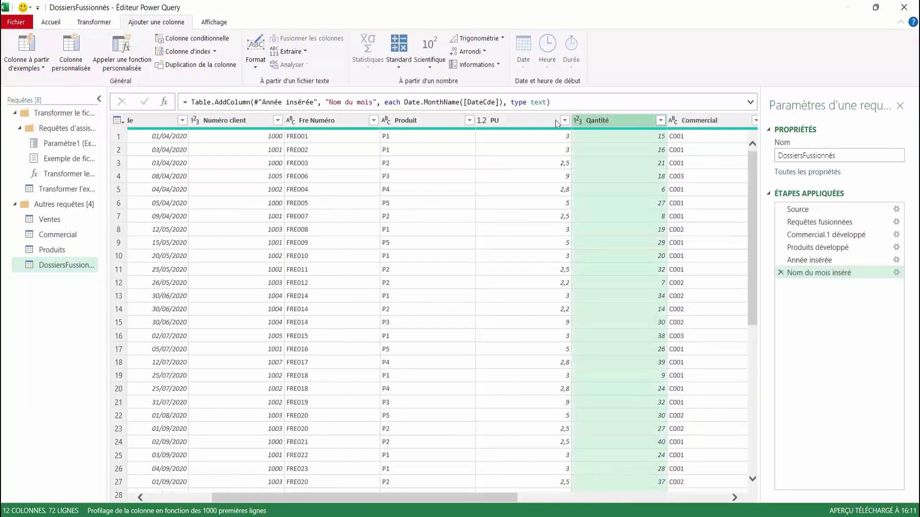
{"action": "left_click", "coordinate": [513, 124]}
{"action": "left_click", "coordinate": [647, 120]}
{"action": "left_click", "coordinate": [72, 52]}
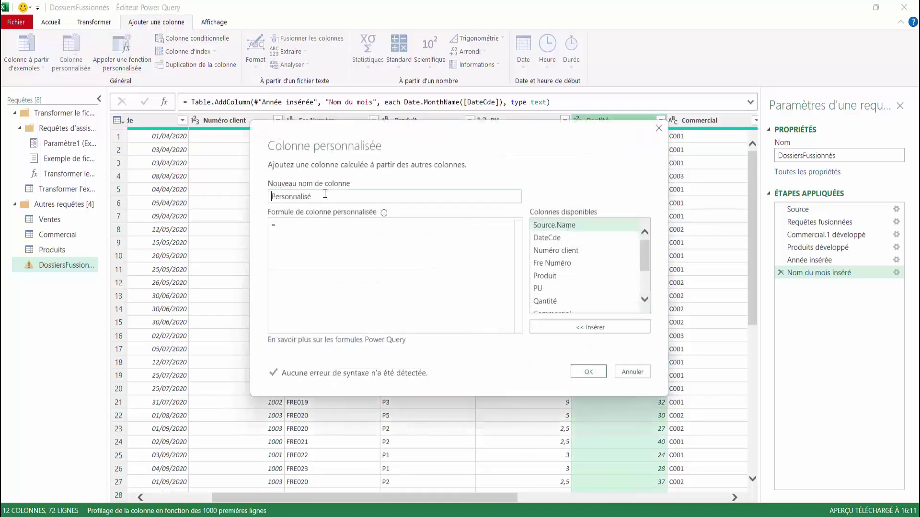
{"action": "left_click_drag", "start_coordinate": [325, 194], "coordinate": [230, 196]}
{"action": "type", "text": "C.A. Total"}
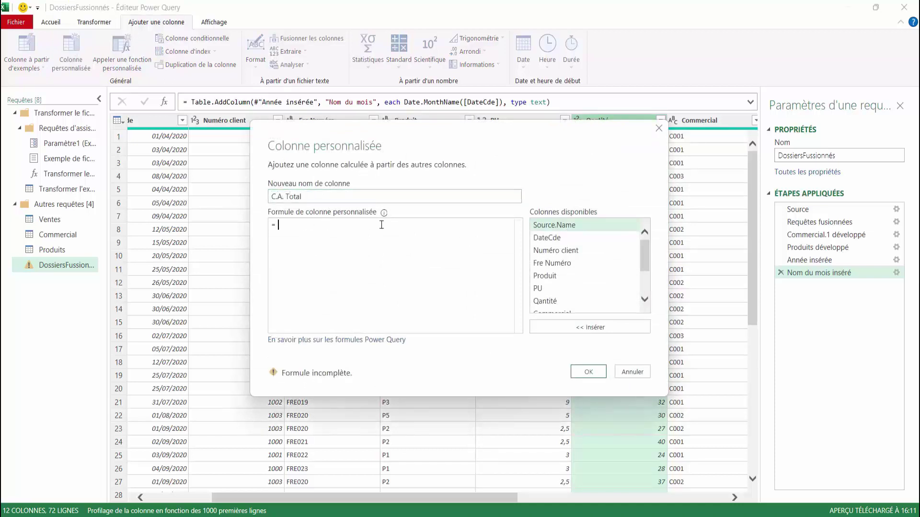
{"action": "double_click", "coordinate": [538, 289]}
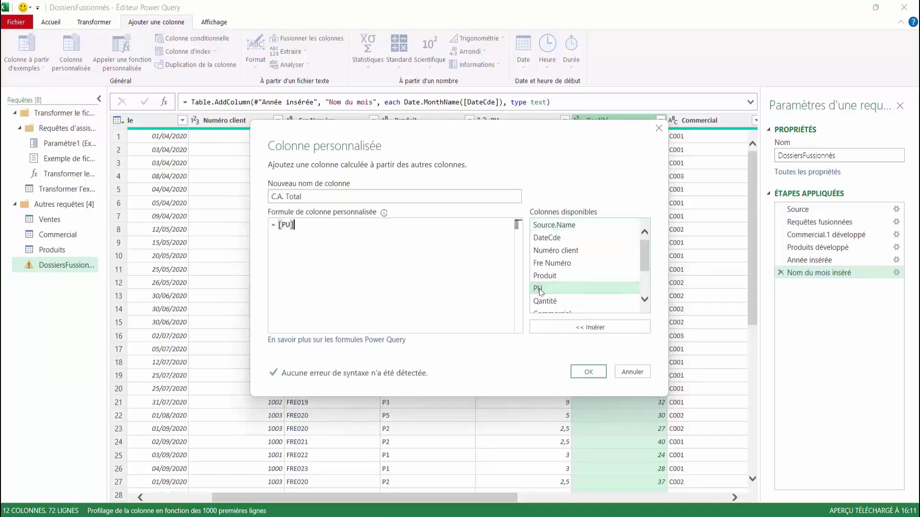
{"action": "type", "text": "*"}
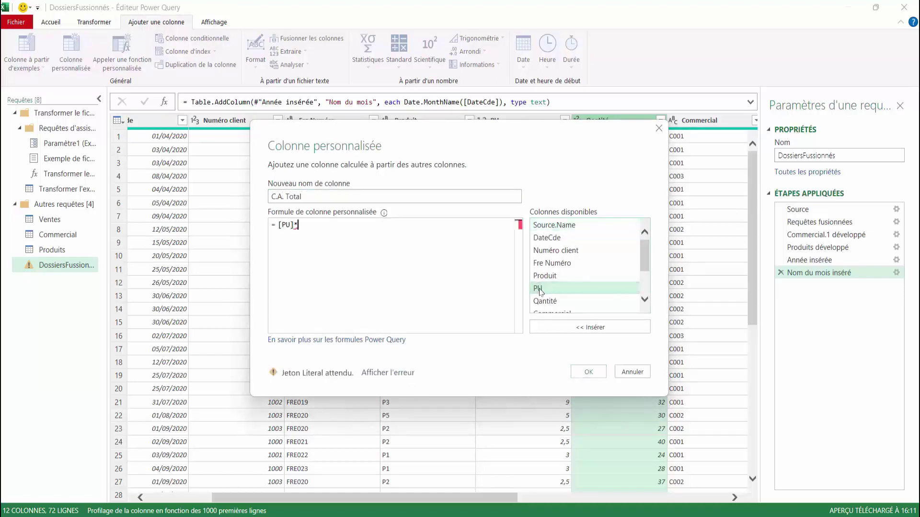
{"action": "double_click", "coordinate": [547, 302]}
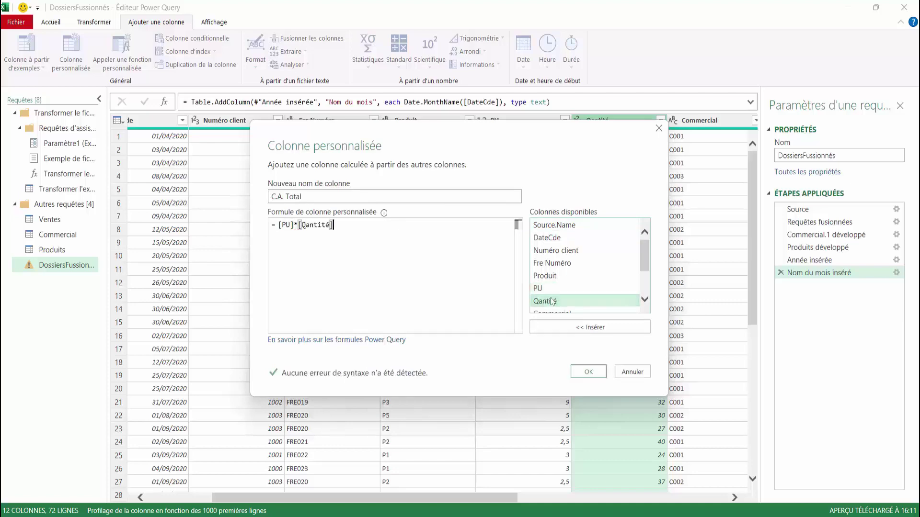
{"action": "left_click", "coordinate": [588, 372]}
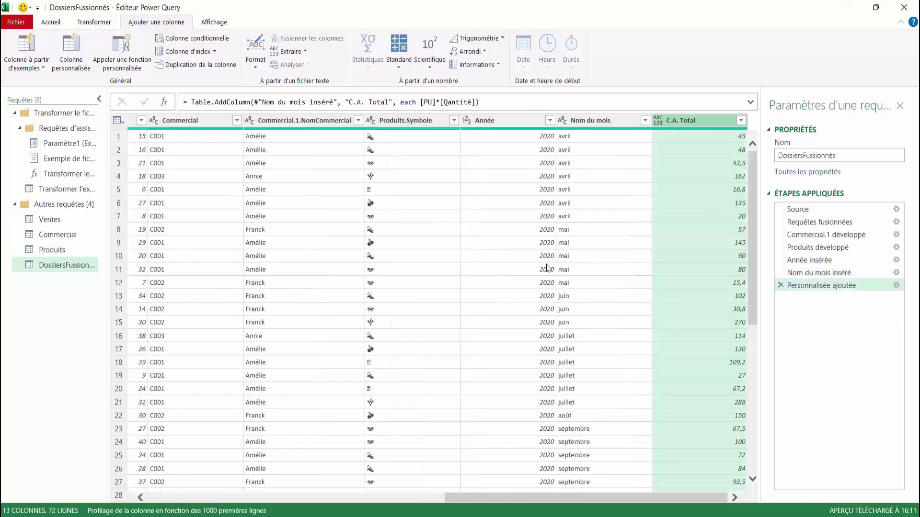
Move the C.A. Total column so that it sits directly after the Qantité column.
{"action": "left_click_drag", "start_coordinate": [598, 498], "coordinate": [643, 496]}
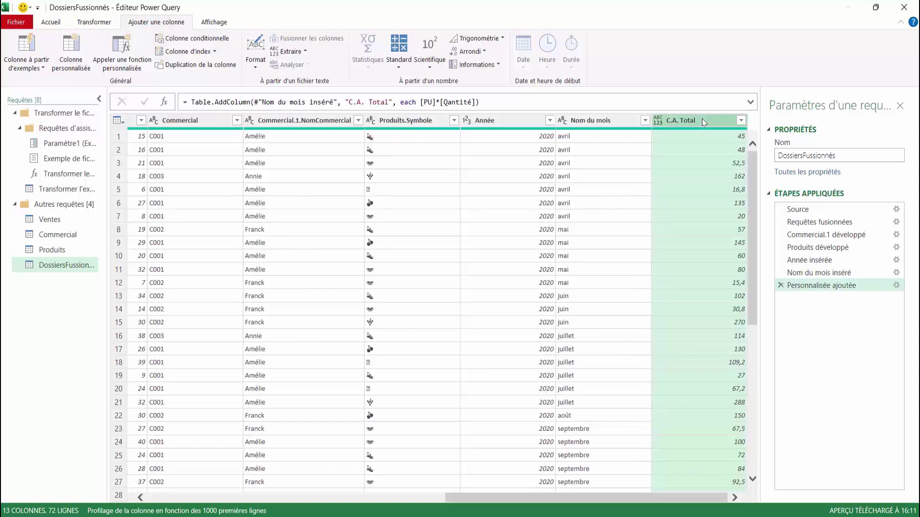
{"action": "left_click_drag", "start_coordinate": [701, 119], "coordinate": [193, 135]}
{"action": "left_click_drag", "start_coordinate": [574, 503], "coordinate": [503, 502]}
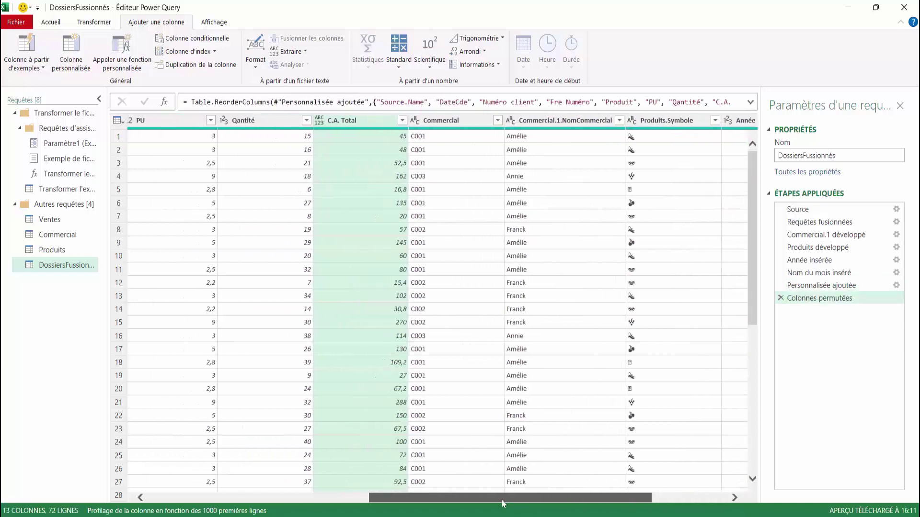
{"action": "left_click", "coordinate": [246, 121]}
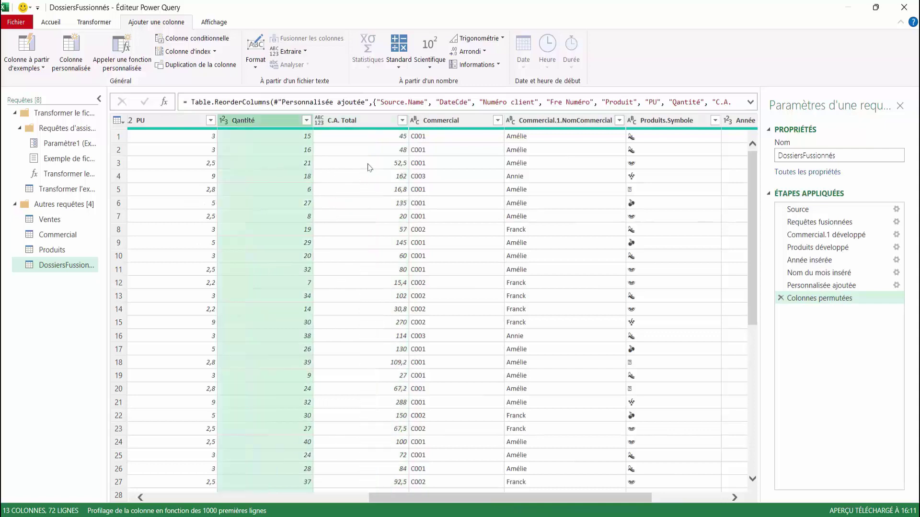
Close the query editor and load the merged query into the workbook.
{"action": "left_click", "coordinate": [51, 23]}
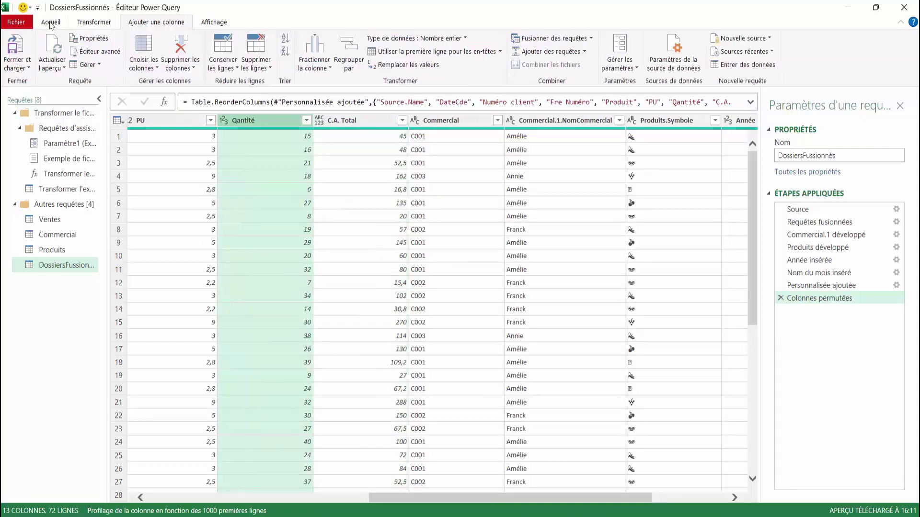
{"action": "left_click", "coordinate": [18, 68]}
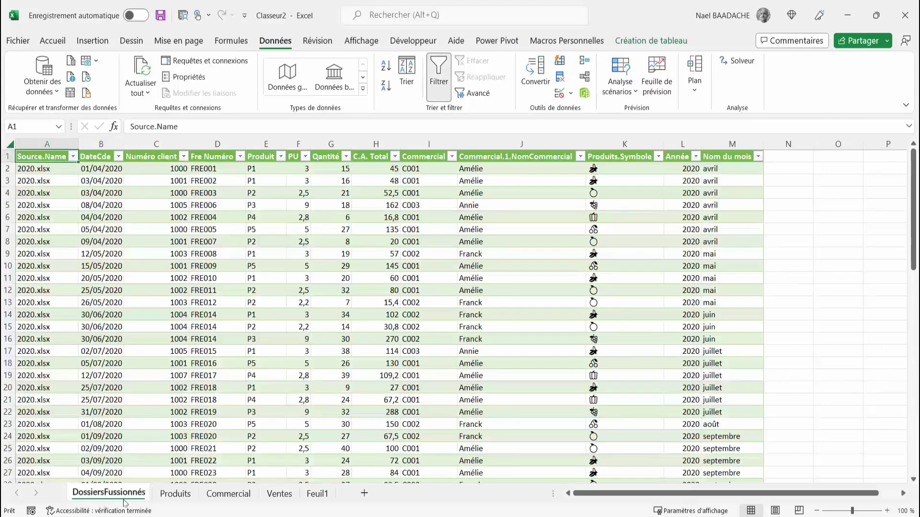
{"action": "left_click", "coordinate": [253, 304]}
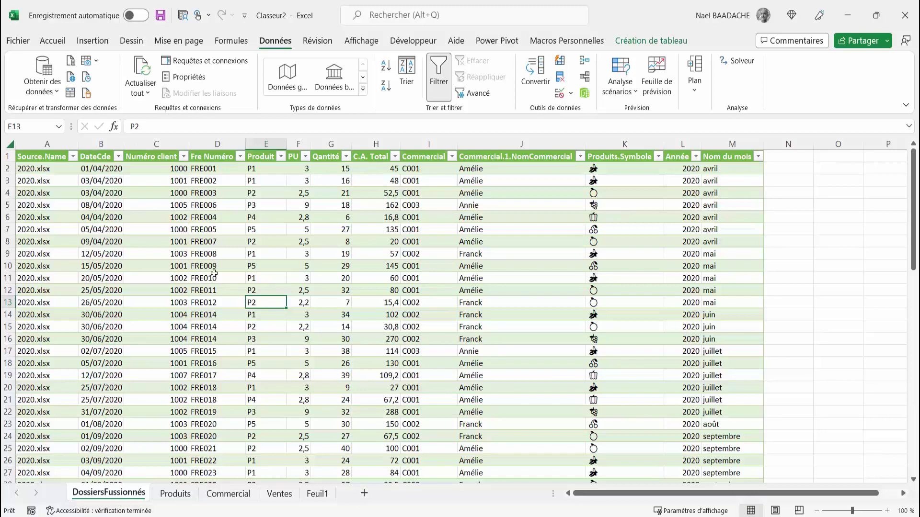
Reopen the DossiersFussionnés query for editing and correct its name to DossiersFusionnés.
{"action": "left_click", "coordinate": [236, 280]}
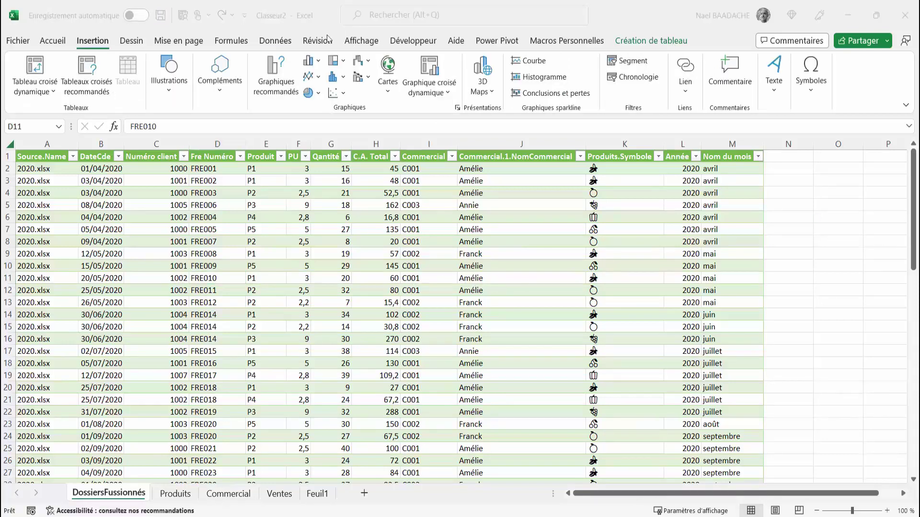
{"action": "left_click", "coordinate": [280, 41]}
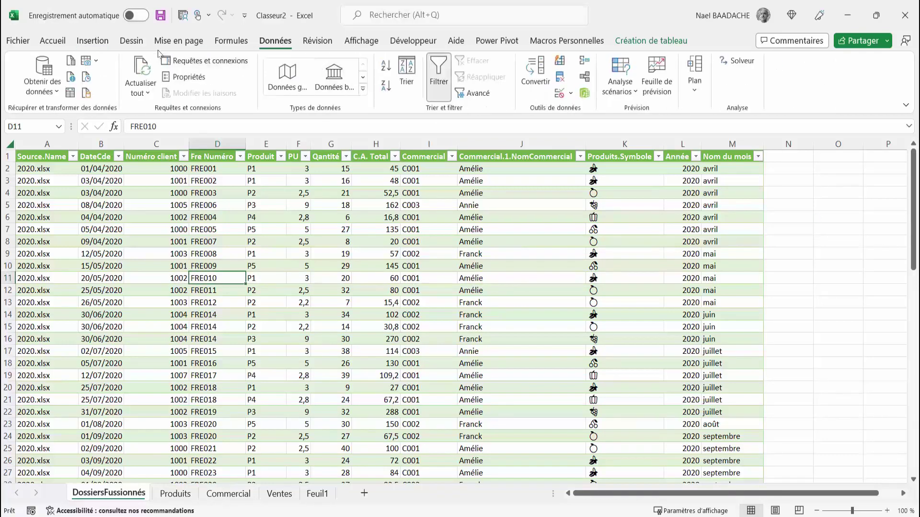
{"action": "left_click", "coordinate": [189, 61]}
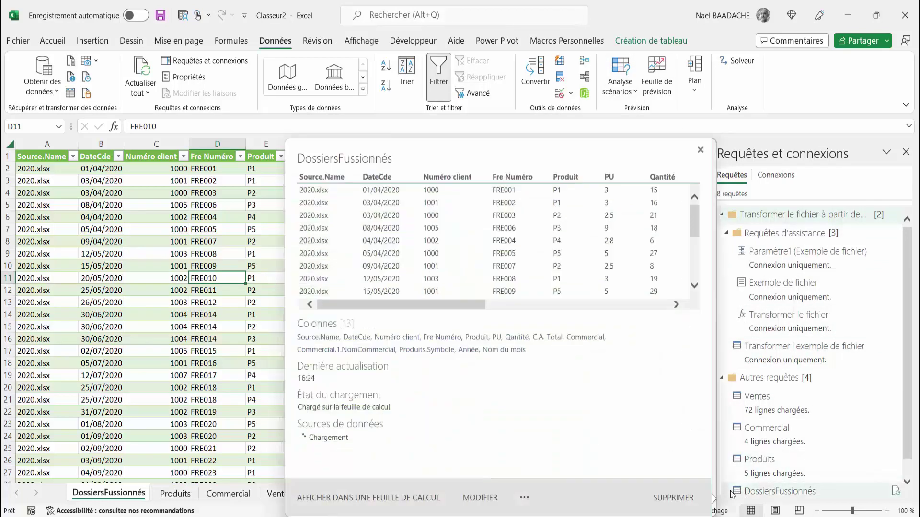
{"action": "double_click", "coordinate": [745, 494]}
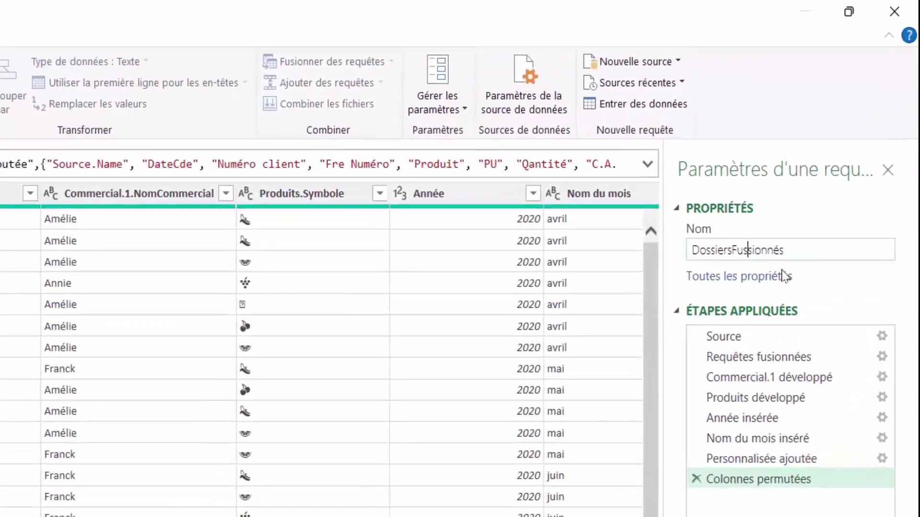
{"action": "key", "text": "Delete"}
Rename the Commercial.1.NomCommercial column as NomCommercial.
{"action": "left_click", "coordinate": [109, 196]}
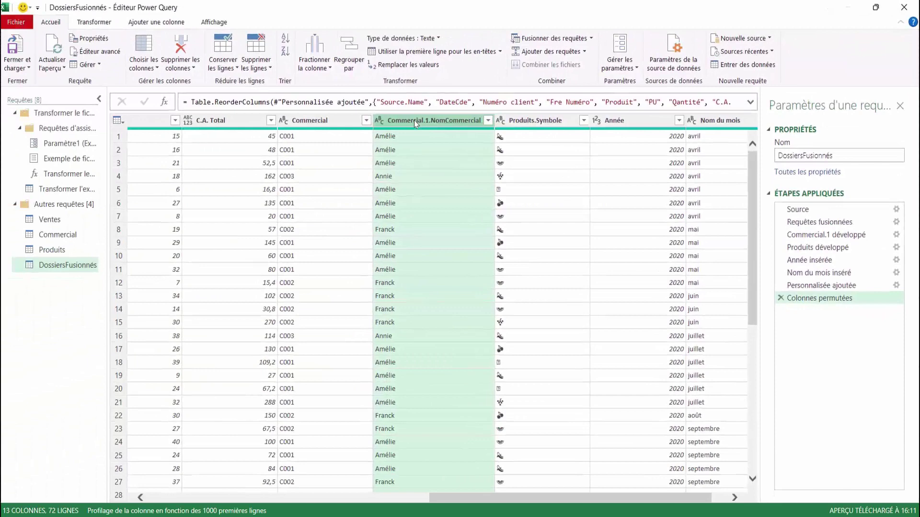
{"action": "right_click", "coordinate": [414, 120]}
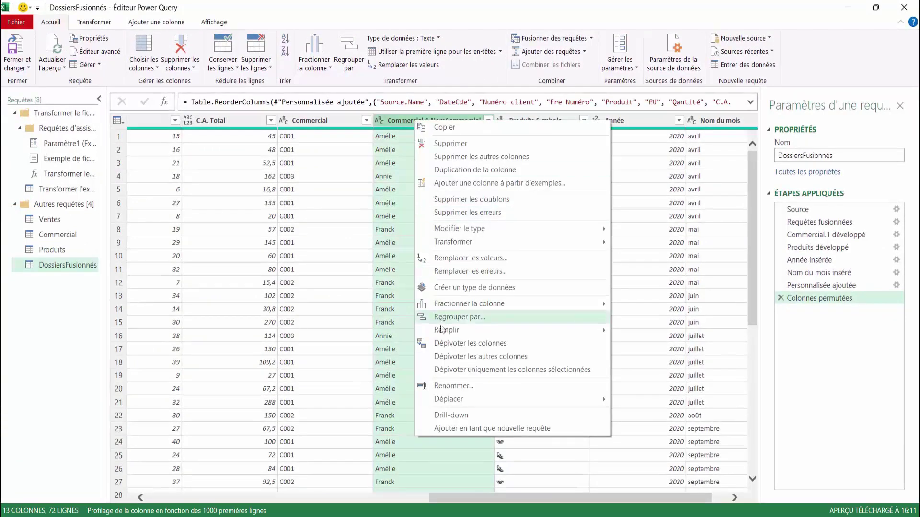
{"action": "left_click", "coordinate": [451, 388]}
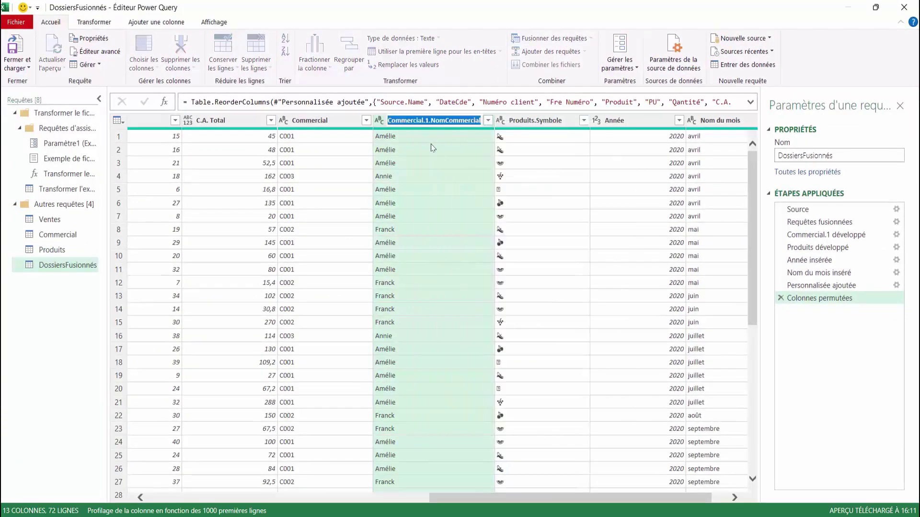
{"action": "left_click", "coordinate": [431, 120]}
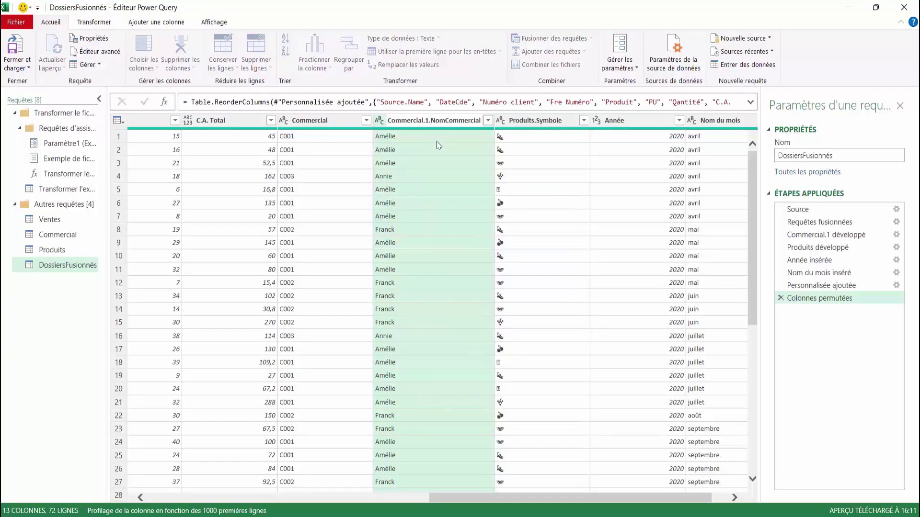
{"action": "key", "text": "BackSpace"}
{"action": "key", "text": "BackSpace"}
{"action": "key", "text": "BackSpace"}
{"action": "key", "text": "BackSpace"}
{"action": "key", "text": "BackSpace"}
{"action": "key", "text": "BackSpace"}
{"action": "key", "text": "BackSpace"}
{"action": "key", "text": "BackSpace"}
{"action": "key", "text": "BackSpace"}
{"action": "key", "text": "BackSpace"}
{"action": "key", "text": "BackSpace"}
{"action": "key", "text": "BackSpace"}
{"action": "key", "text": "BackSpace"}
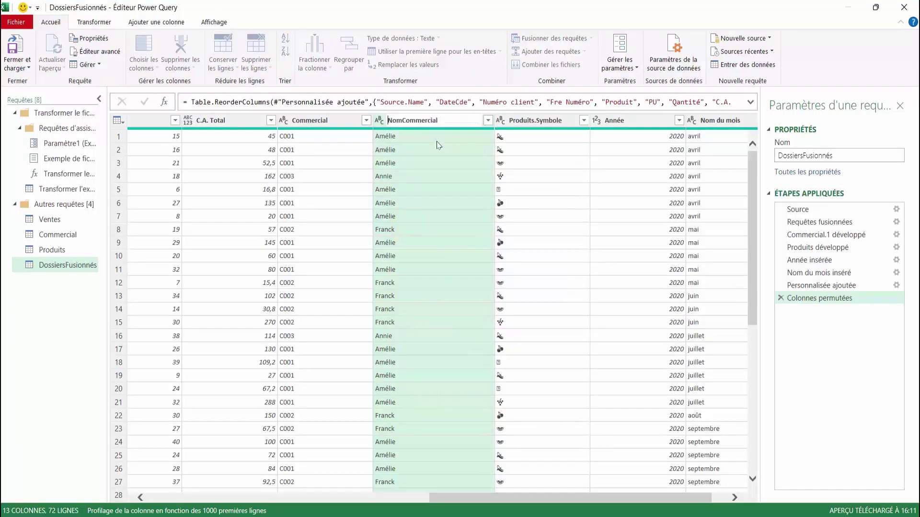
{"action": "key", "text": "Return"}
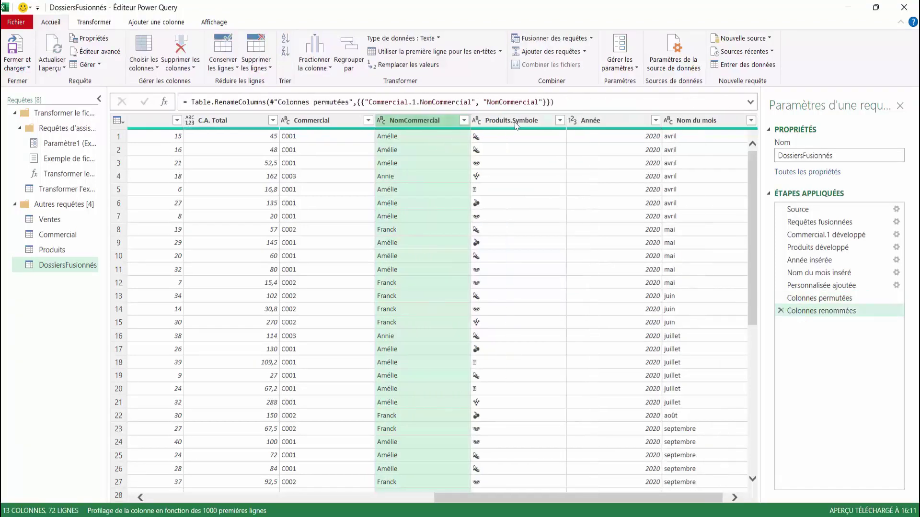
Rename the Produits.Symbole column as Symbole.
{"action": "left_click", "coordinate": [516, 125]}
{"action": "right_click", "coordinate": [516, 125]}
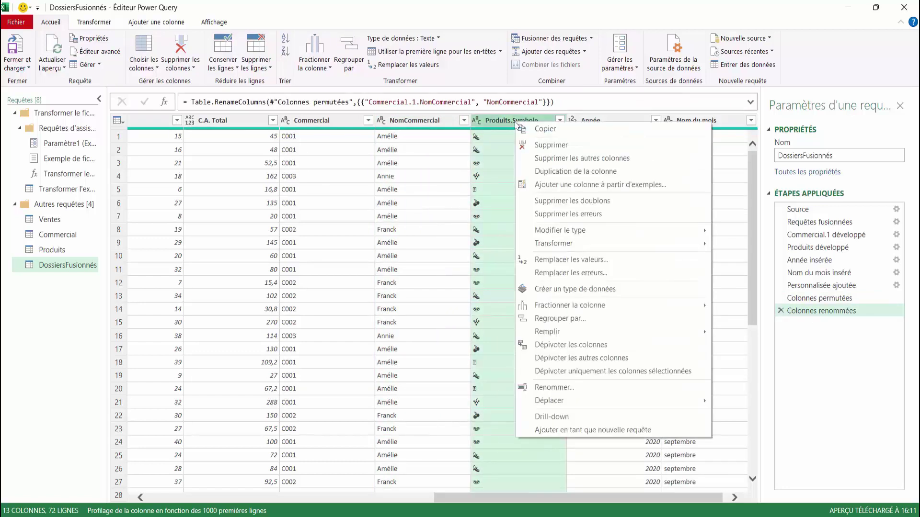
{"action": "left_click", "coordinate": [549, 388]}
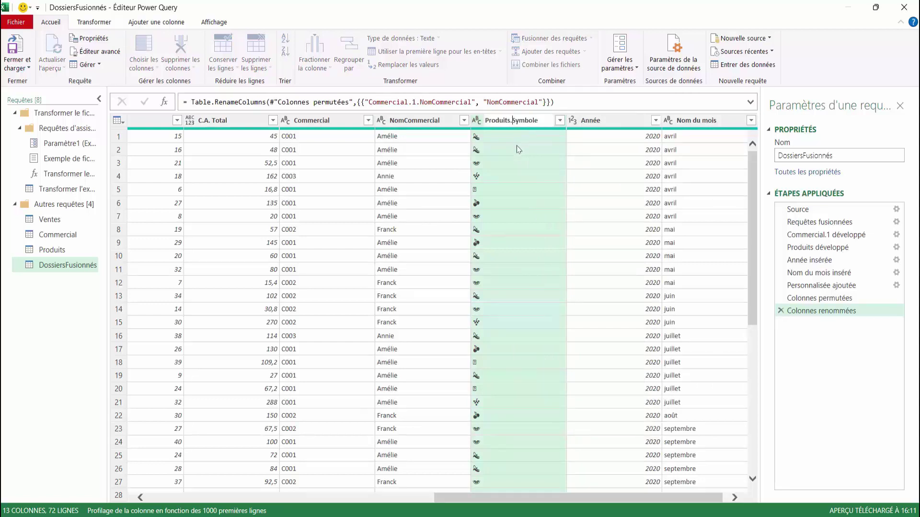
{"action": "key", "text": "BackSpace"}
{"action": "key", "text": "BackSpace"}
{"action": "key", "text": "BackSpace"}
{"action": "key", "text": "BackSpace"}
{"action": "key", "text": "BackSpace"}
{"action": "key", "text": "BackSpace"}
{"action": "key", "text": "BackSpace"}
{"action": "key", "text": "BackSpace"}
{"action": "key", "text": "BackSpace"}
{"action": "key", "text": "Return"}
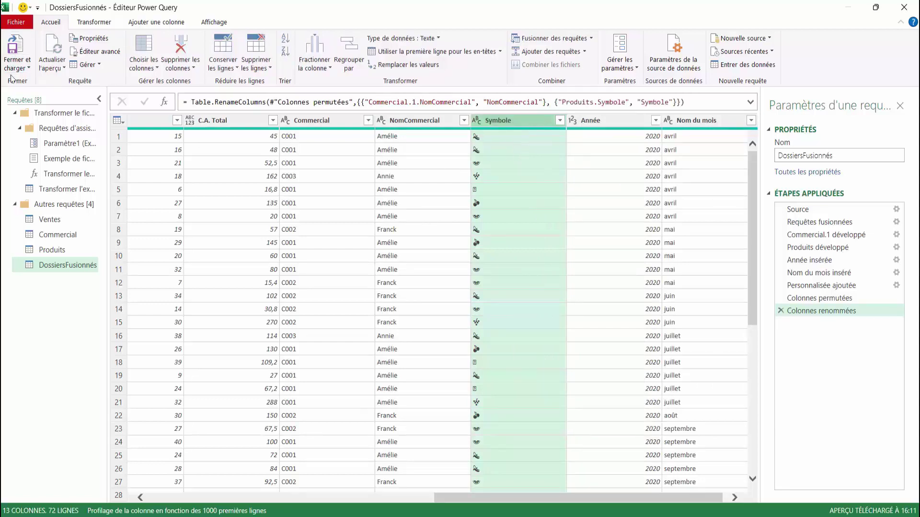
Close and load the edited query, and insert a PivotTable from the DossiersFusionnés table on a new worksheet.
{"action": "left_click", "coordinate": [17, 68]}
{"action": "left_click", "coordinate": [36, 86]}
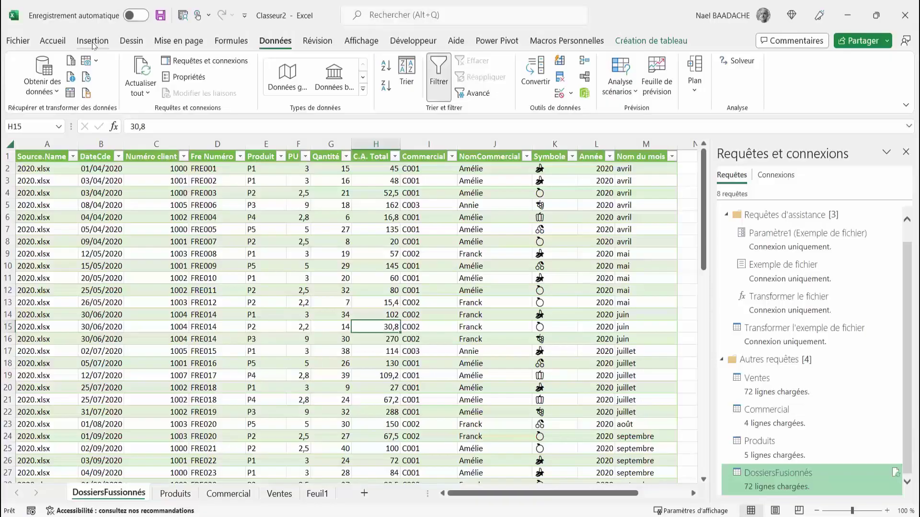
{"action": "left_click", "coordinate": [93, 42]}
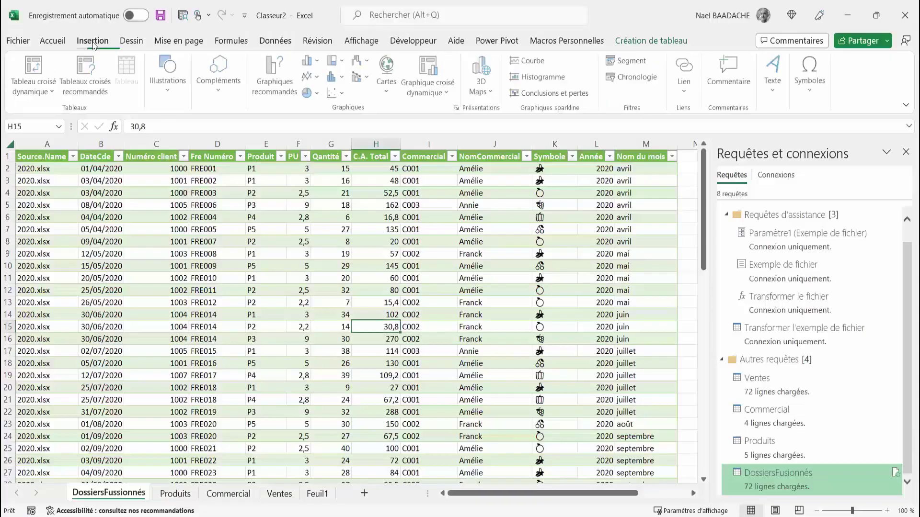
{"action": "left_click", "coordinate": [33, 72]}
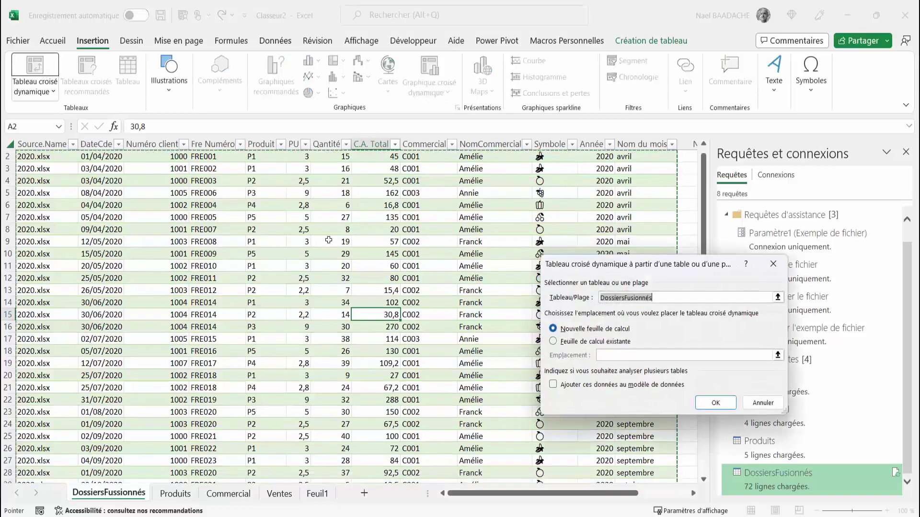
{"action": "left_click", "coordinate": [708, 403]}
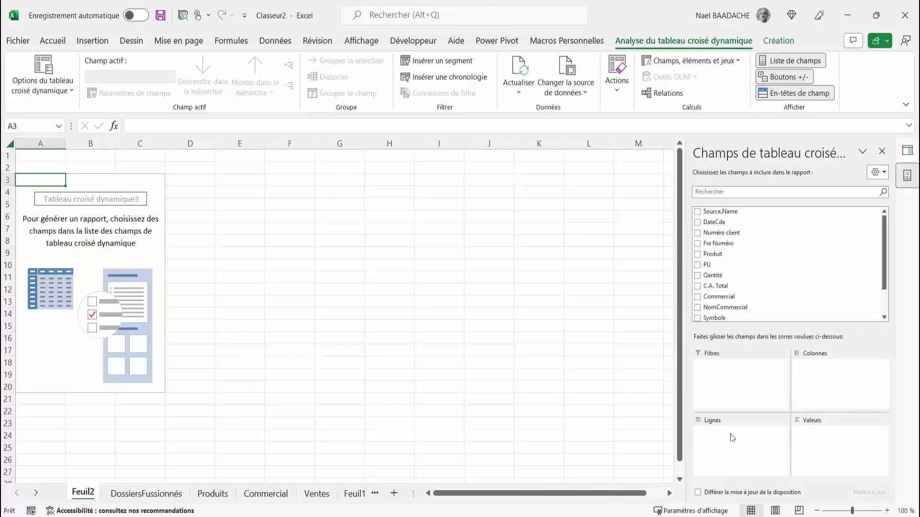
Set up the PivotTable with NomCommercial as rows and the sum of C.A. Total as values.
{"action": "left_click_drag", "start_coordinate": [727, 309], "coordinate": [733, 436]}
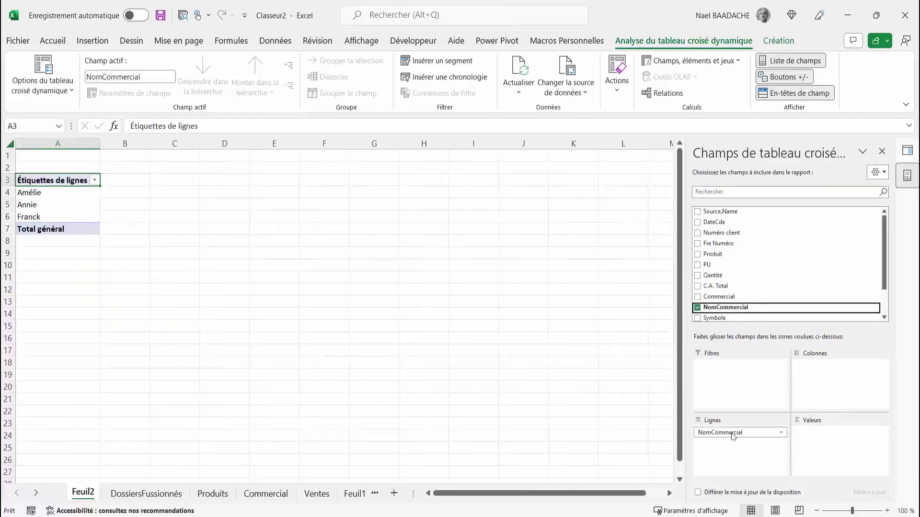
{"action": "scroll", "coordinate": [766, 270], "scroll_direction": "down", "scroll_amount": 2}
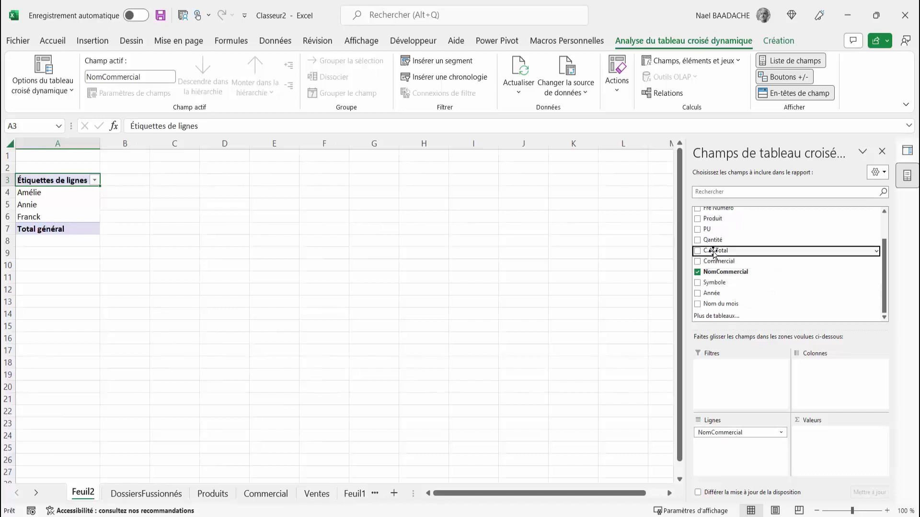
{"action": "left_click_drag", "start_coordinate": [713, 252], "coordinate": [822, 455]}
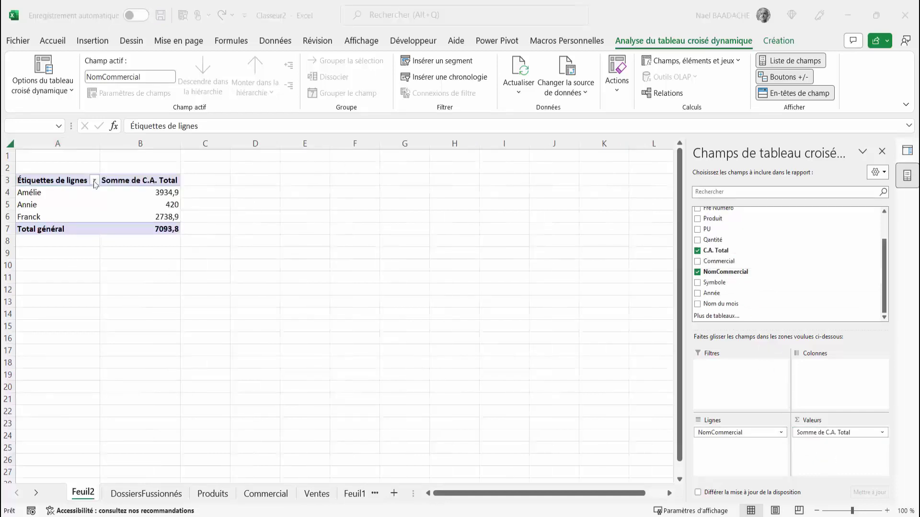
{"action": "left_click", "coordinate": [109, 202]}
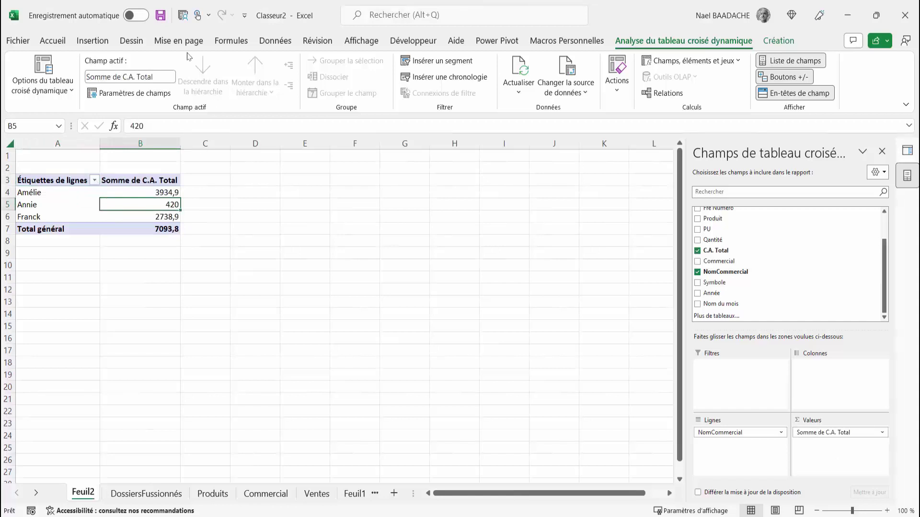
Insert a clustered bar (Barres groupées) PivotChart based on the NomCommercial PivotTable.
{"action": "left_click", "coordinate": [93, 43]}
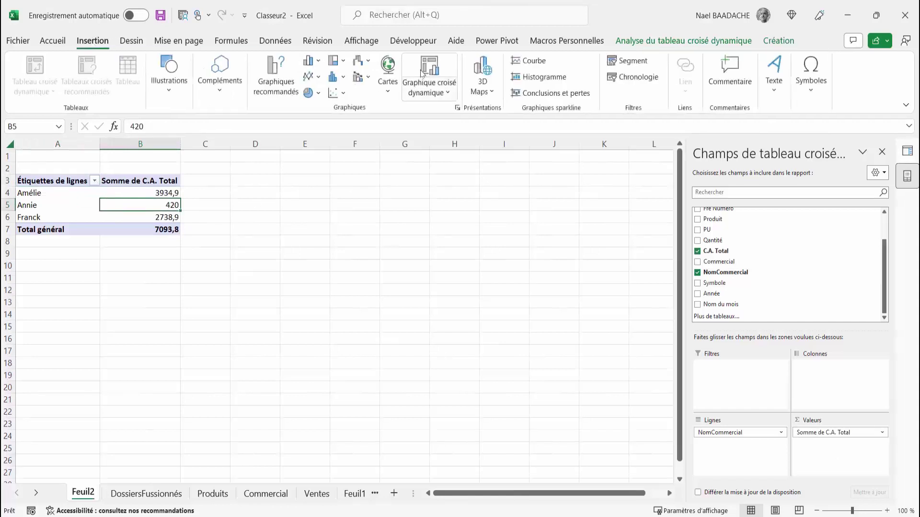
{"action": "left_click", "coordinate": [447, 94]}
{"action": "left_click", "coordinate": [446, 98]}
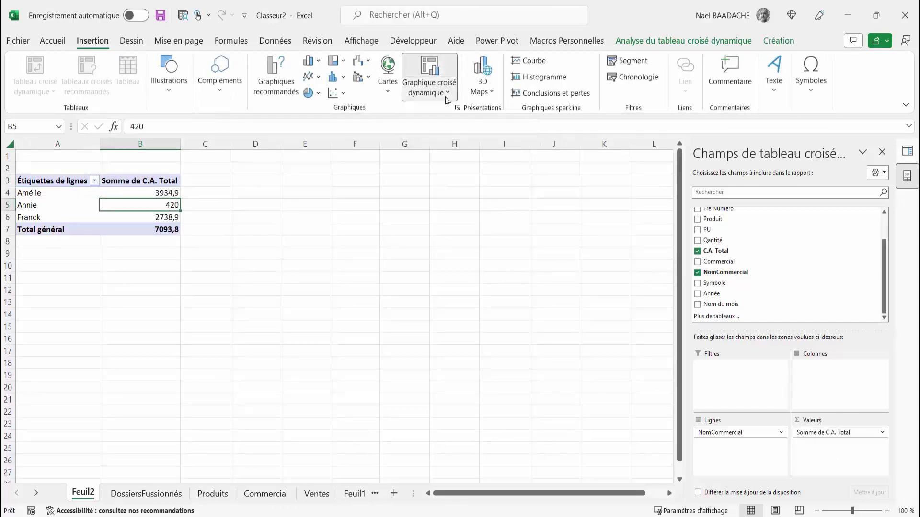
{"action": "left_click", "coordinate": [447, 82]}
{"action": "left_click", "coordinate": [460, 112]}
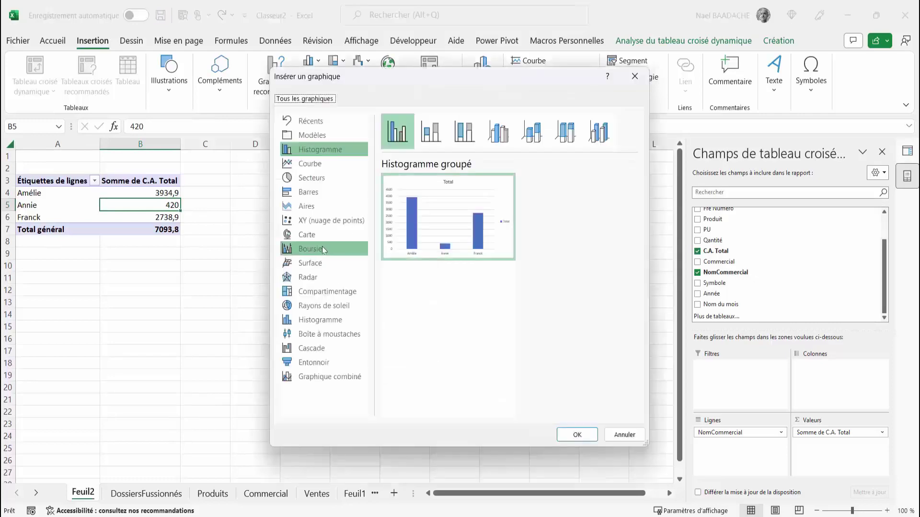
{"action": "left_click", "coordinate": [315, 191]}
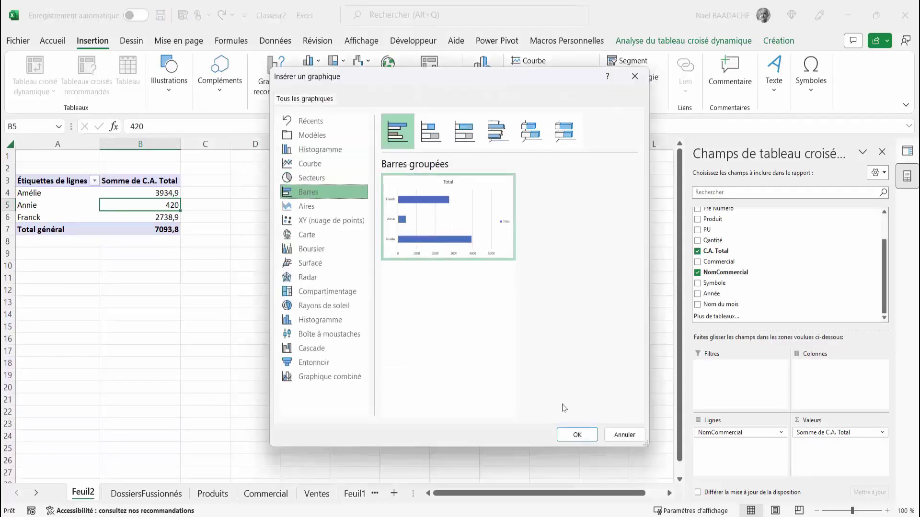
{"action": "left_click", "coordinate": [577, 435]}
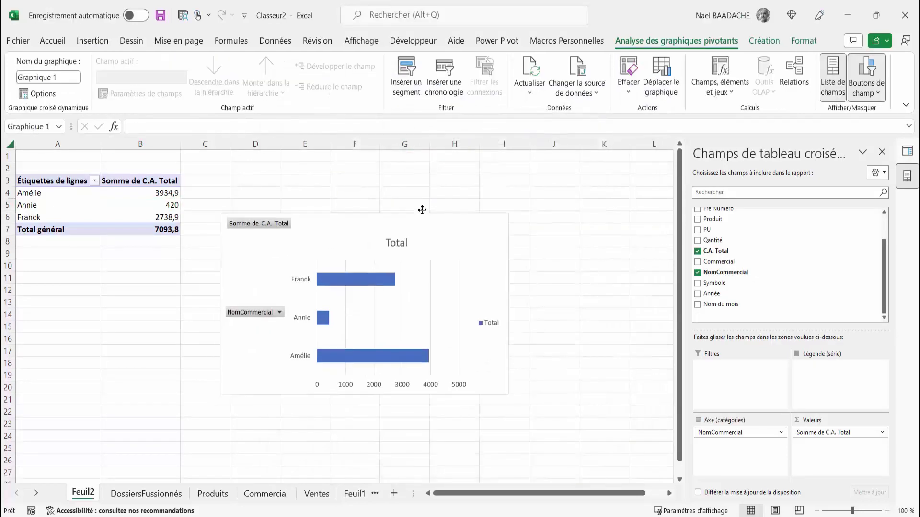
Delete the PivotChart's Total title and hide all field buttons on the chart.
{"action": "left_click", "coordinate": [405, 241]}
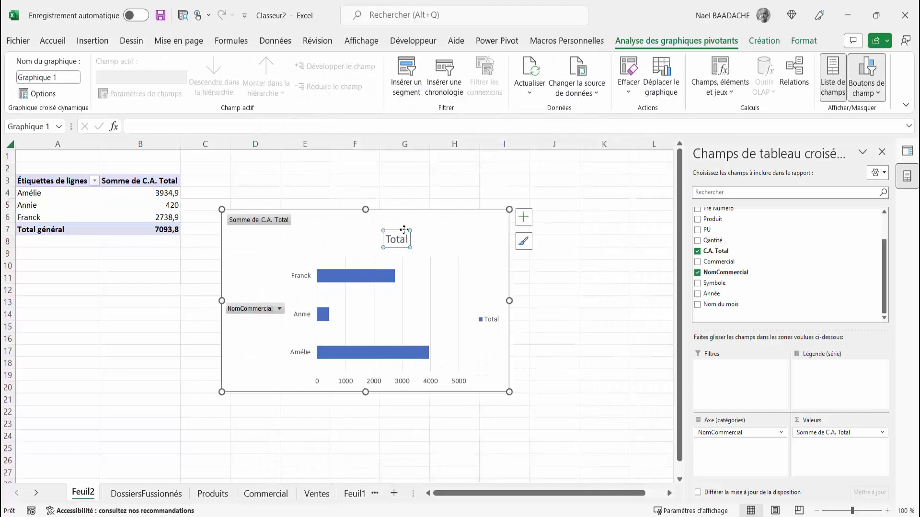
{"action": "key", "text": "Delete"}
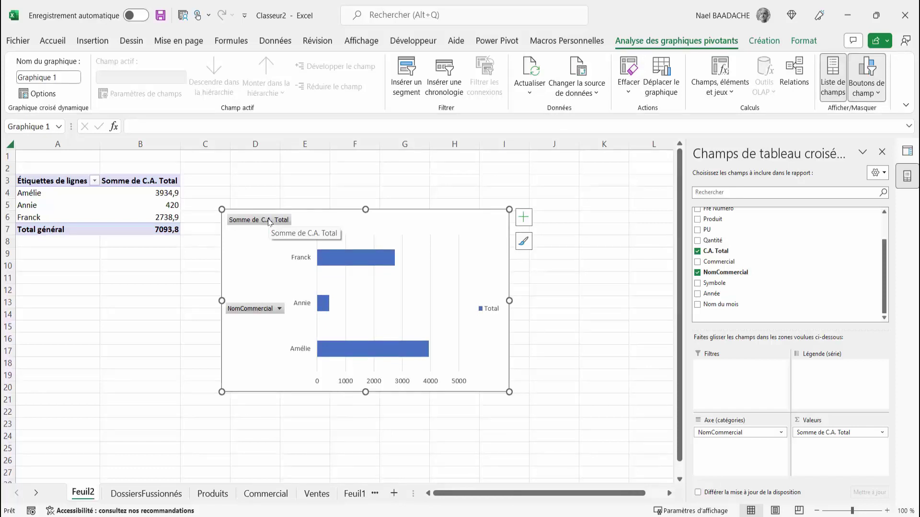
{"action": "right_click", "coordinate": [269, 221]}
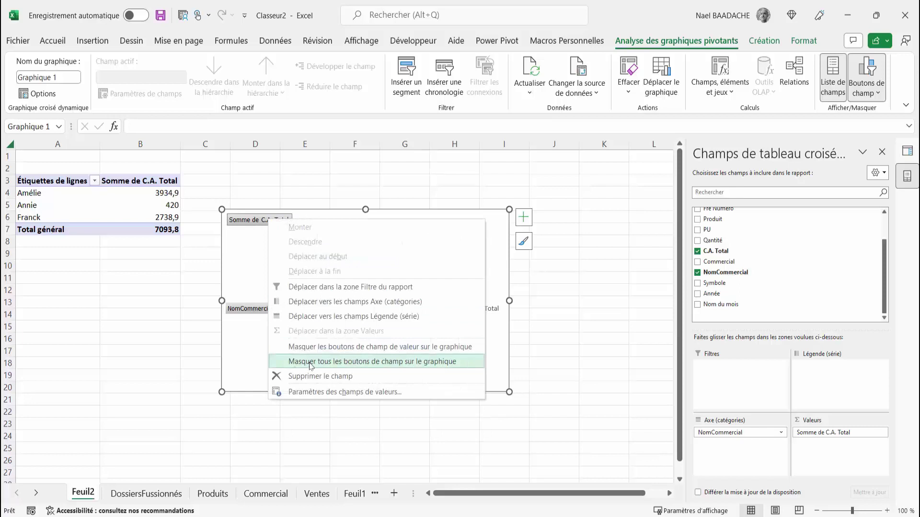
{"action": "left_click", "coordinate": [311, 364]}
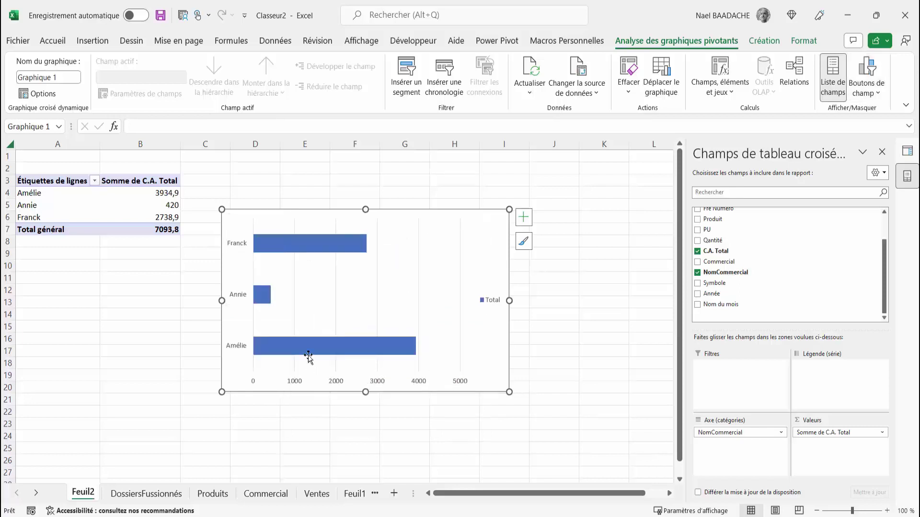
Set the chart's horizontal value axis bounds to a minimum of 200 and a maximum of 4200.
{"action": "double_click", "coordinate": [253, 382]}
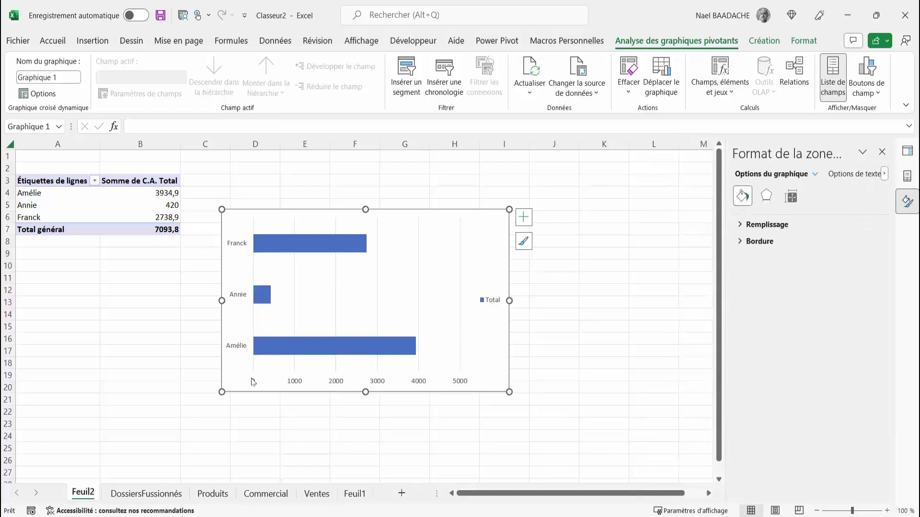
{"action": "left_click", "coordinate": [254, 382]}
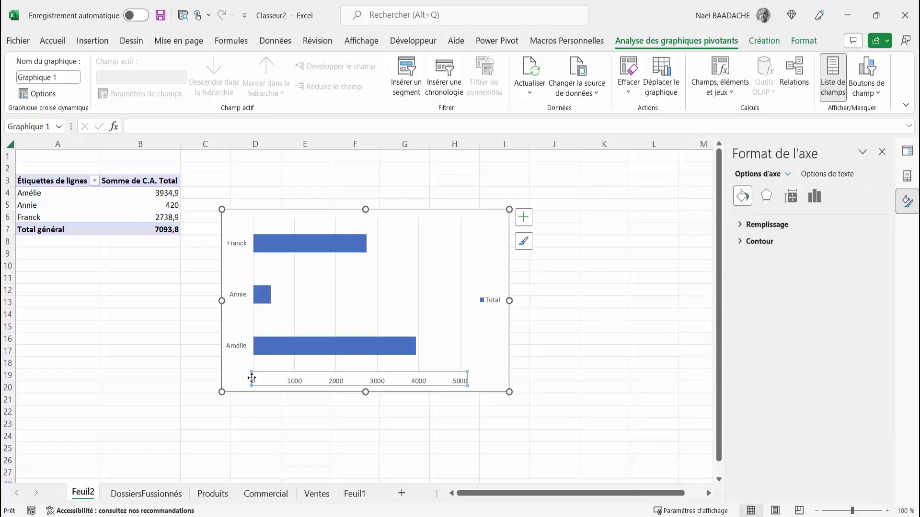
{"action": "left_click", "coordinate": [818, 198]}
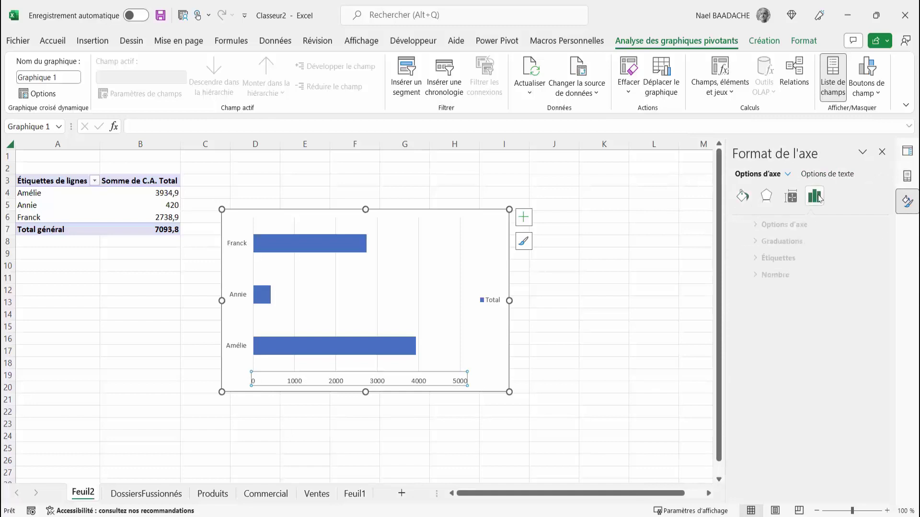
{"action": "left_click", "coordinate": [741, 225]}
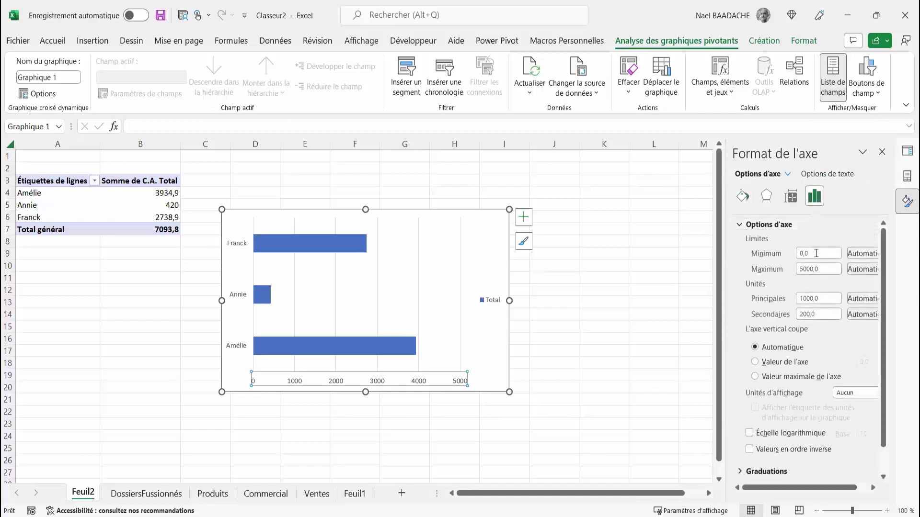
{"action": "type", "text": "200"}
{"action": "key", "text": "Tab"}
{"action": "type", "text": "4200"}
{"action": "key", "text": "Return"}
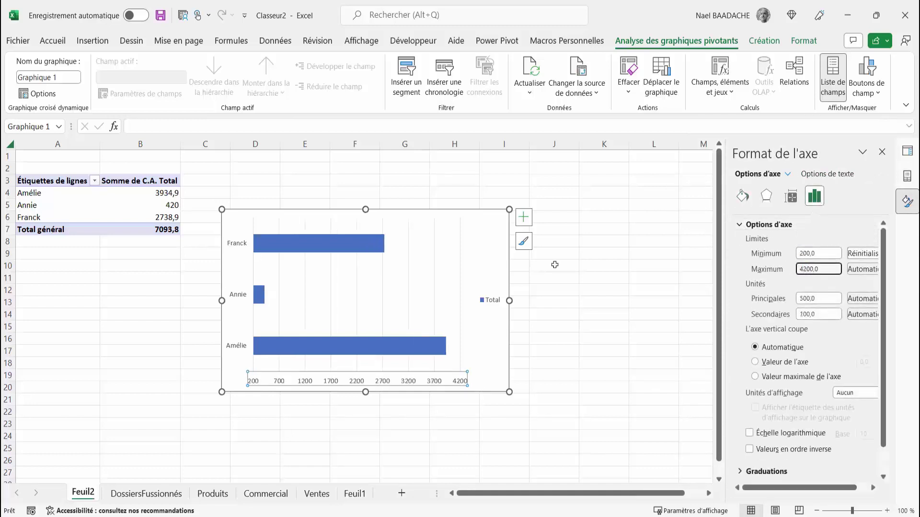
Apply the chart style with the dark grey gradient background and shaded blue bars to the PivotChart.
{"action": "left_click", "coordinate": [424, 211]}
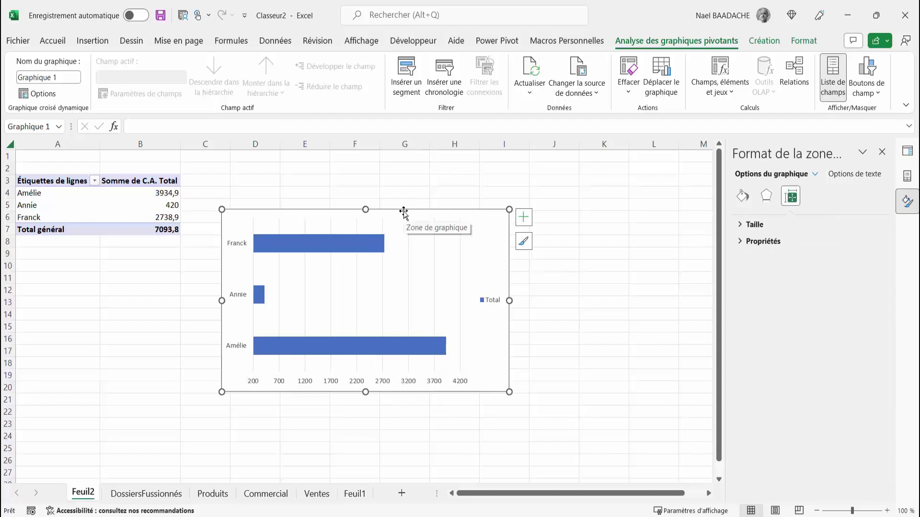
{"action": "left_click", "coordinate": [766, 43]}
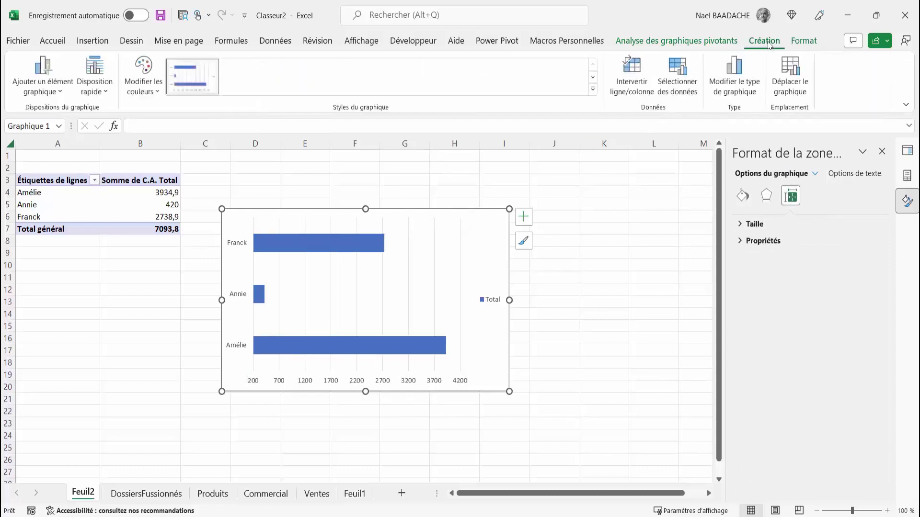
{"action": "left_click", "coordinate": [593, 89]}
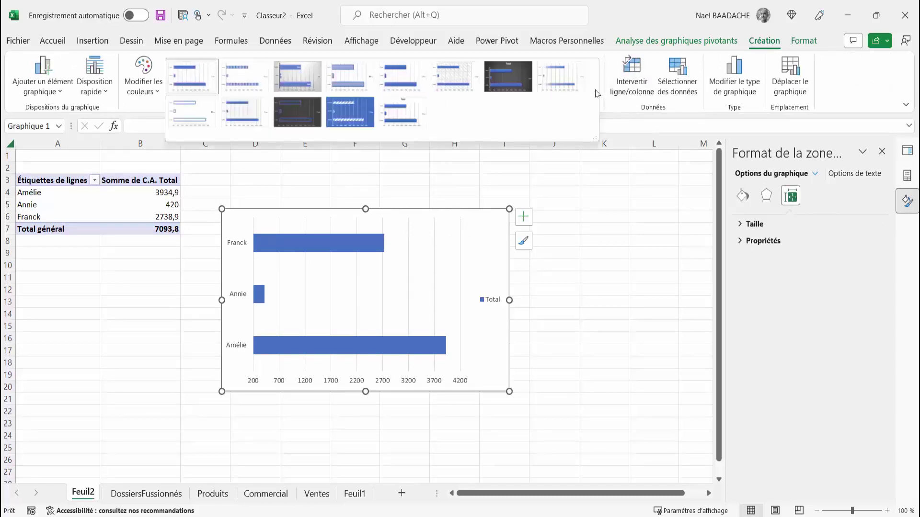
{"action": "left_click", "coordinate": [503, 89]}
Delete the Total title and the legend from the dark-styled chart.
{"action": "left_click", "coordinate": [380, 226]}
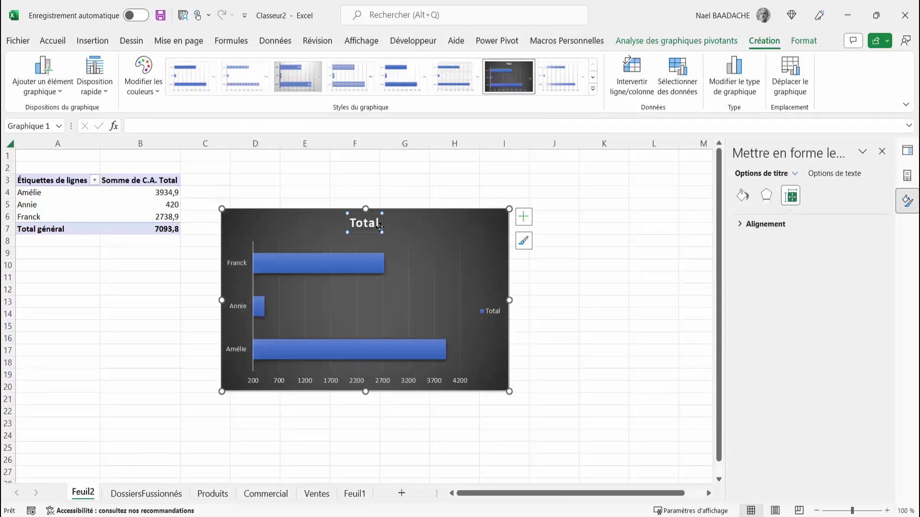
{"action": "key", "text": "Delete"}
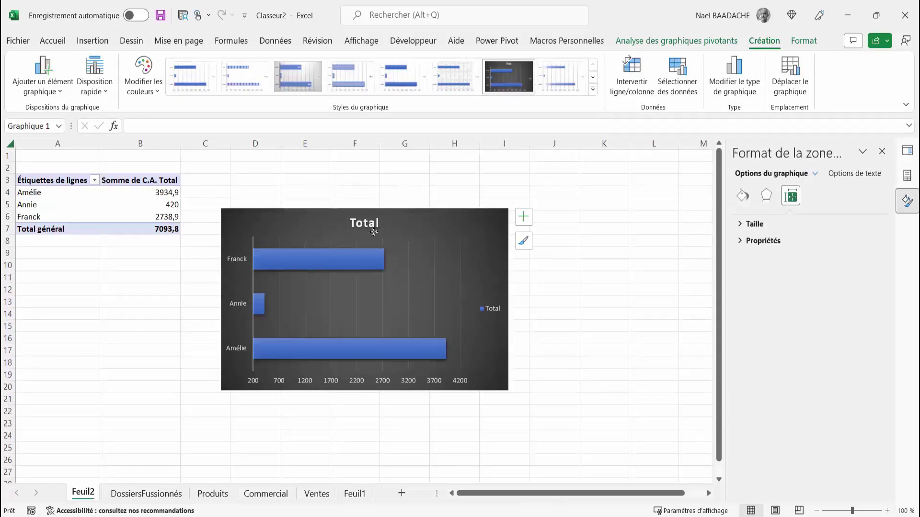
{"action": "left_click", "coordinate": [490, 301]}
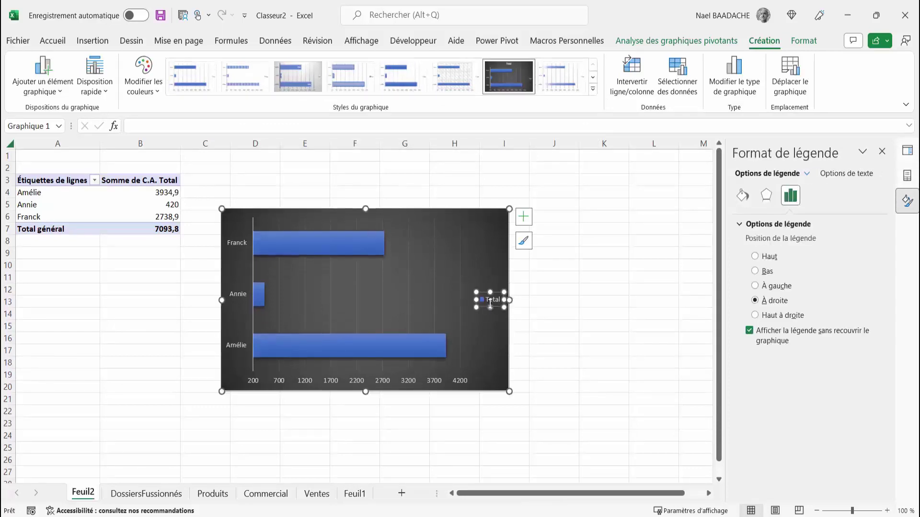
{"action": "key", "text": "Delete"}
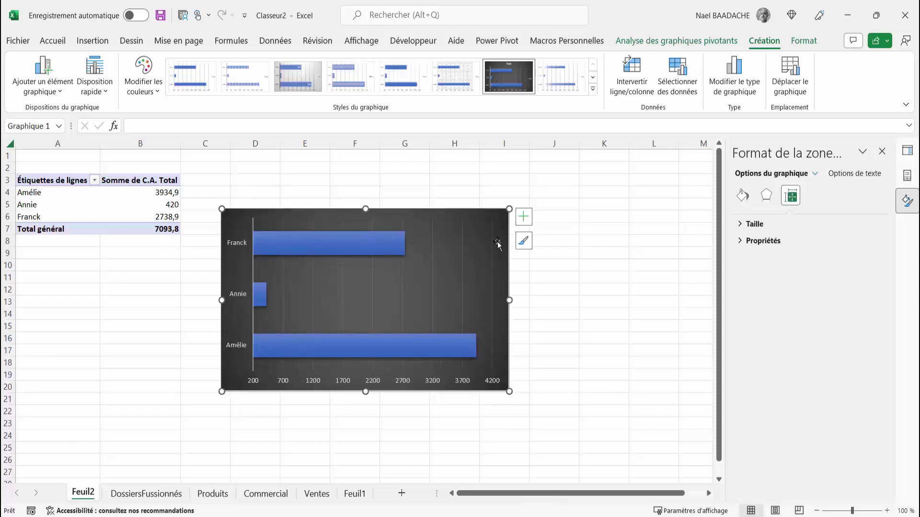
Insert slicers for the Symbole, Année and Nom du mois fields of the PivotTable.
{"action": "left_click", "coordinate": [151, 192]}
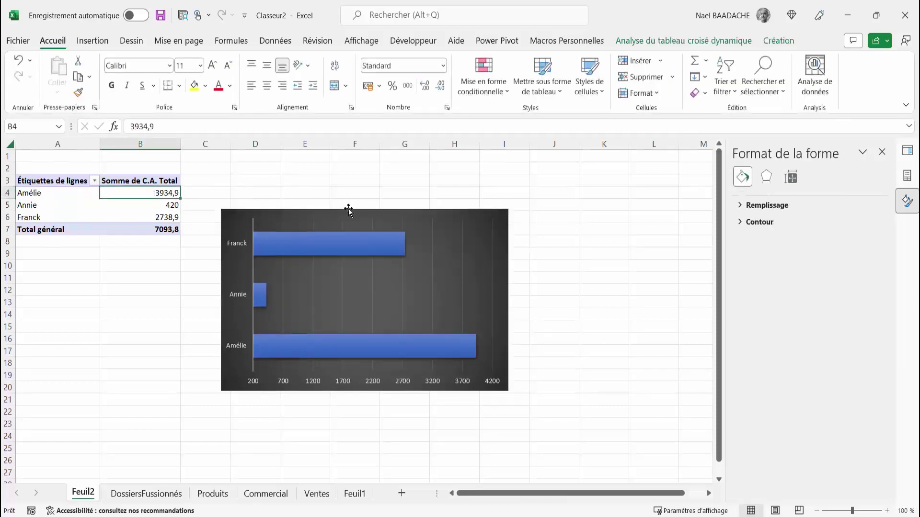
{"action": "mouse_move", "coordinate": [106, 204]}
{"action": "left_click", "coordinate": [735, 46]}
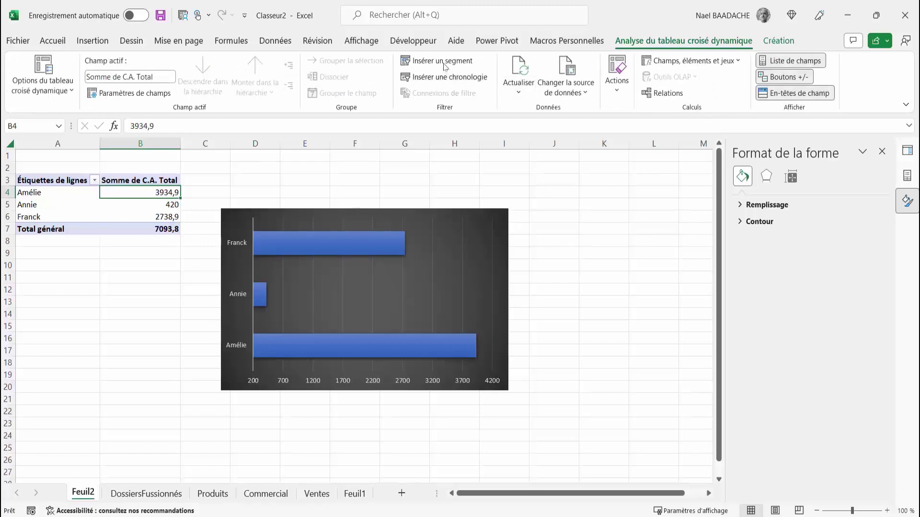
{"action": "left_click", "coordinate": [443, 61]}
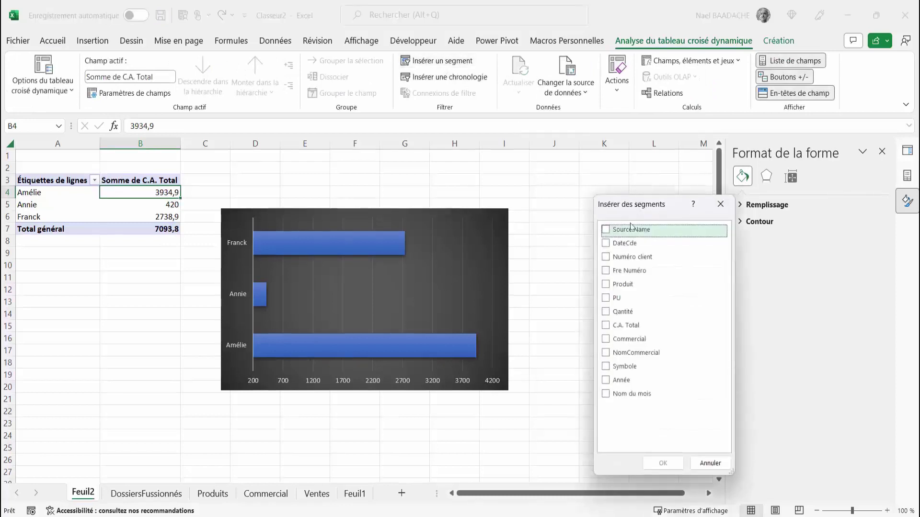
{"action": "left_click", "coordinate": [607, 381]}
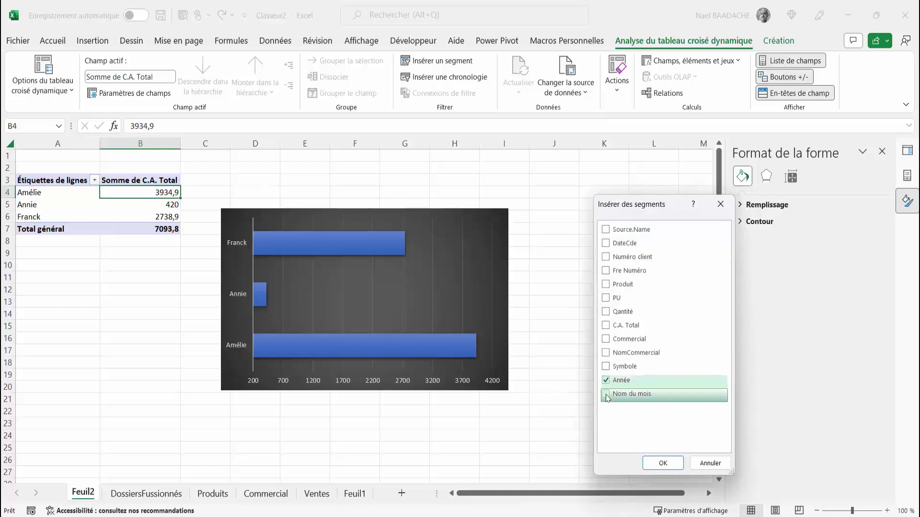
{"action": "left_click", "coordinate": [606, 395]}
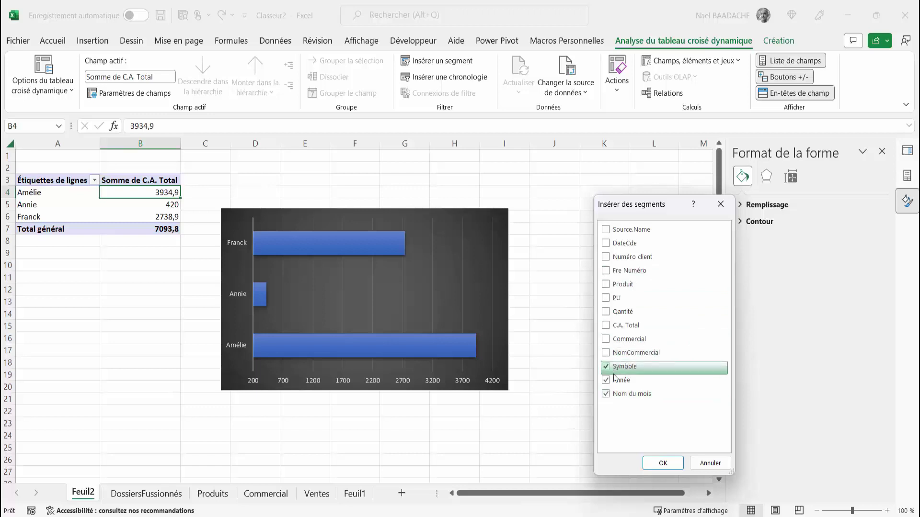
{"action": "left_click", "coordinate": [663, 463]}
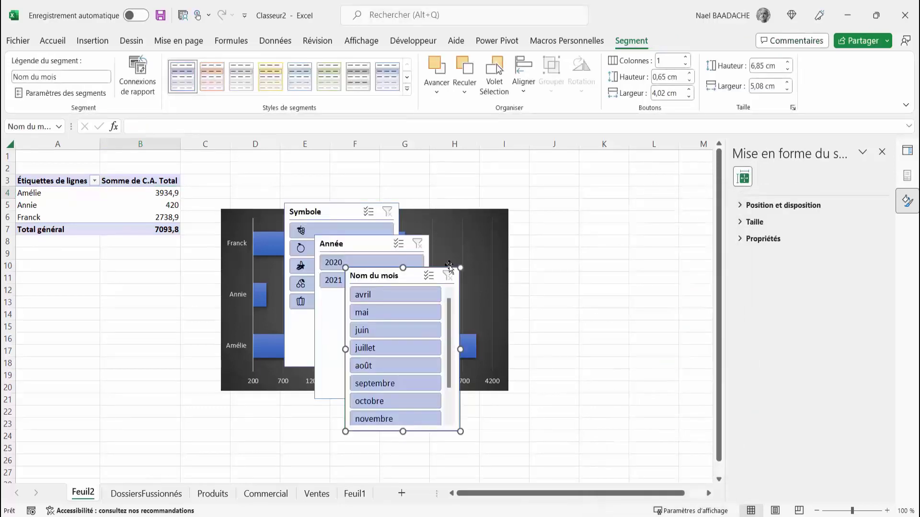
Arrange the slicers around the chart, with Nom du mois above Année to its right and Symbole below the PivotTable, and close the formatting pane.
{"action": "left_click", "coordinate": [587, 386]}
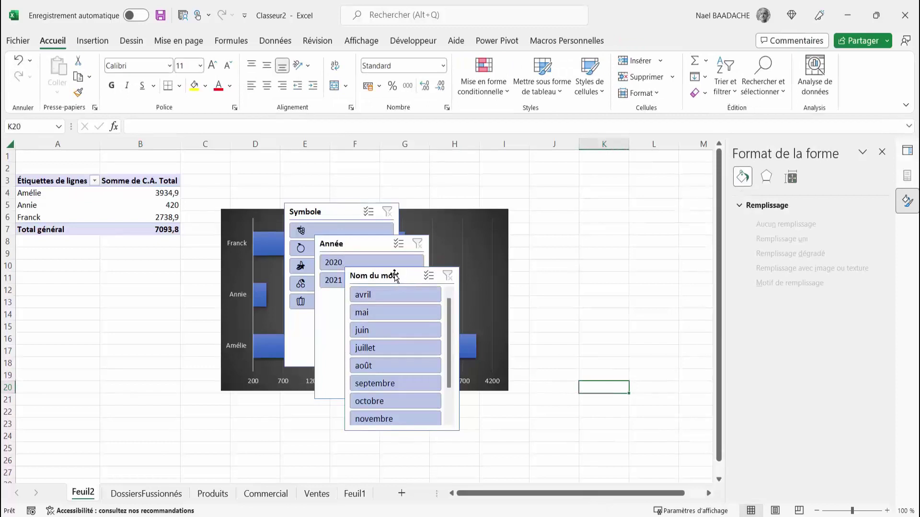
{"action": "left_click_drag", "start_coordinate": [396, 277], "coordinate": [607, 197]}
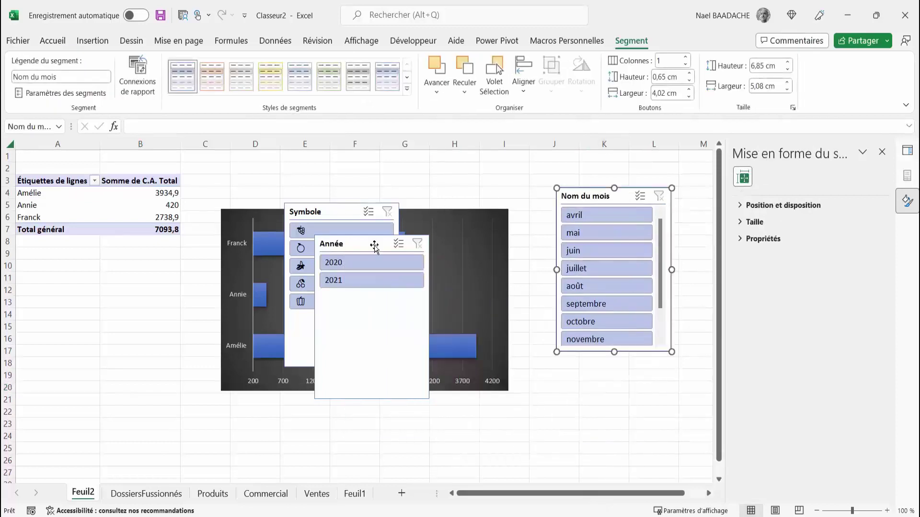
{"action": "left_click_drag", "start_coordinate": [374, 246], "coordinate": [596, 365]}
{"action": "left_click_drag", "start_coordinate": [373, 211], "coordinate": [432, 398]}
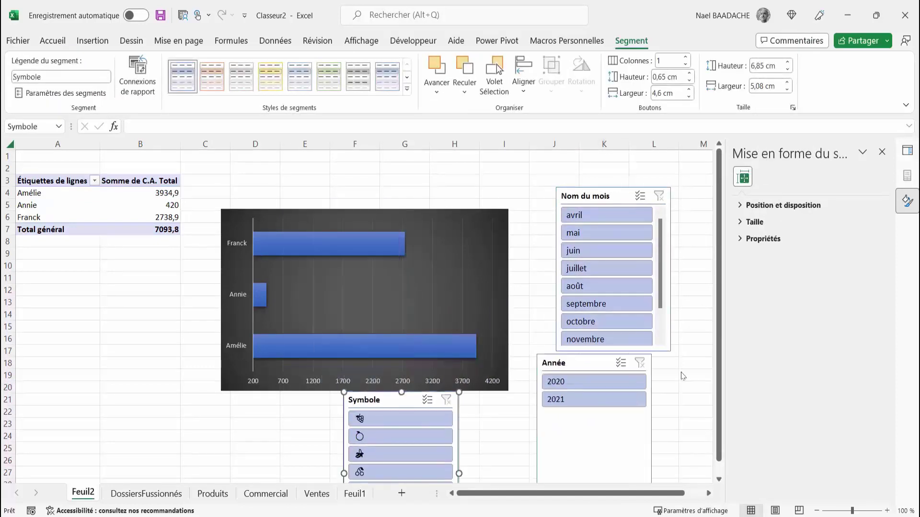
{"action": "left_click", "coordinate": [882, 152]}
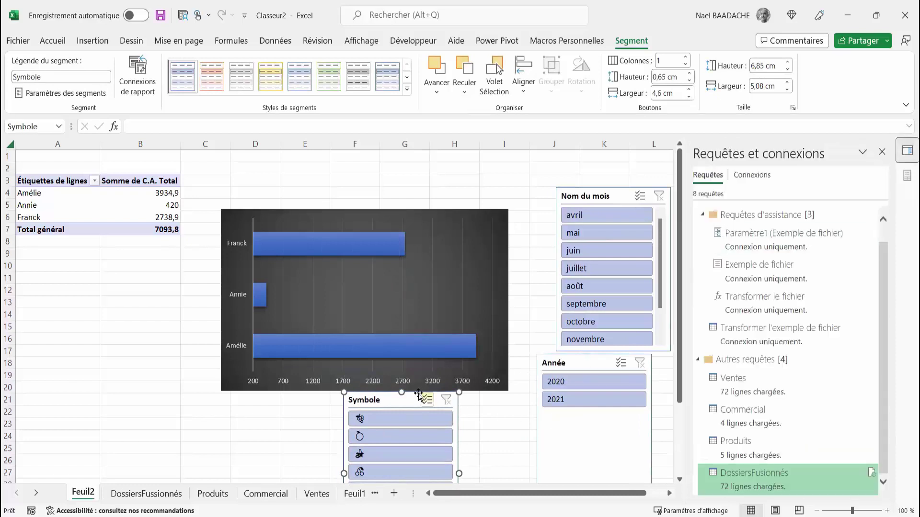
{"action": "left_click_drag", "start_coordinate": [418, 394], "coordinate": [126, 266]}
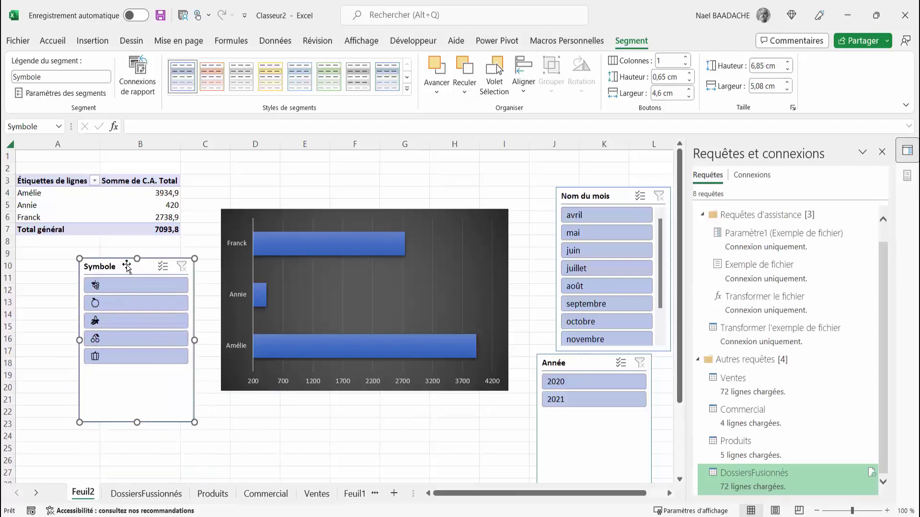
Turn off the header display (Afficher en-tête) in the Symbole slicer's settings.
{"action": "right_click", "coordinate": [126, 265]}
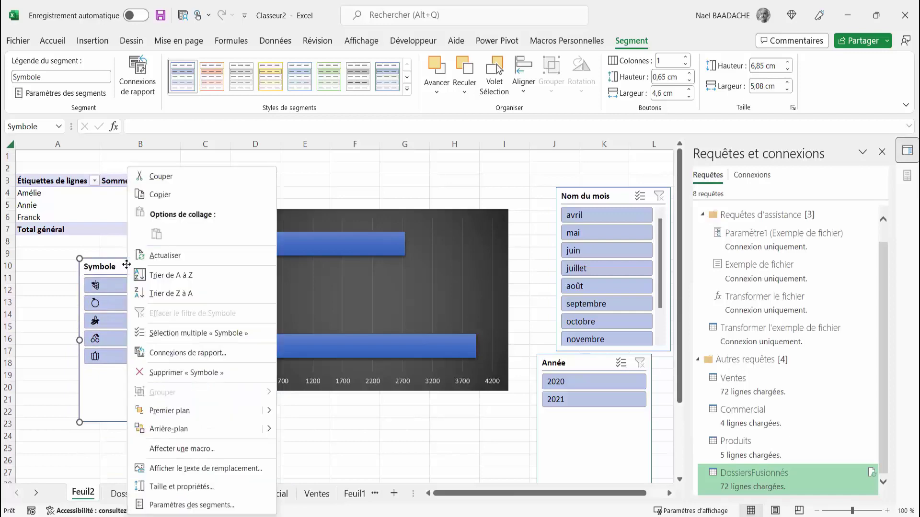
{"action": "left_click", "coordinate": [177, 506]}
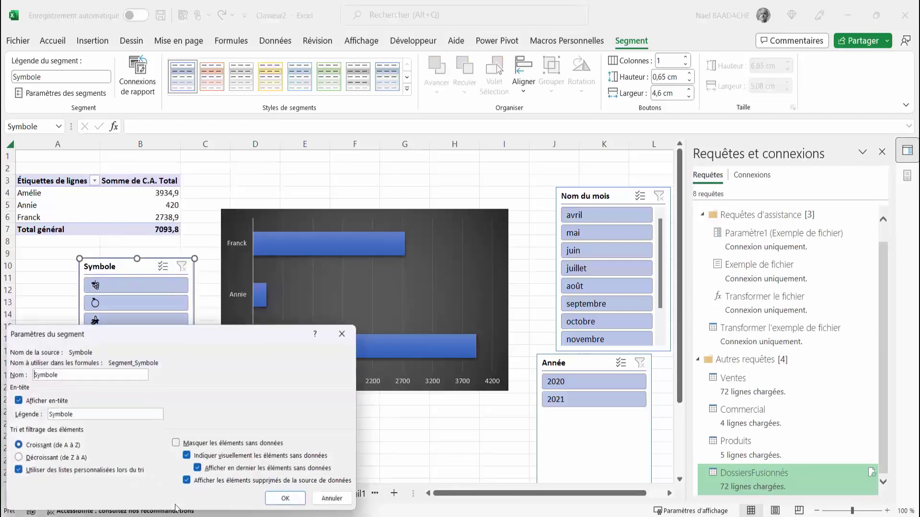
{"action": "left_click", "coordinate": [40, 403]}
{"action": "left_click", "coordinate": [287, 500]}
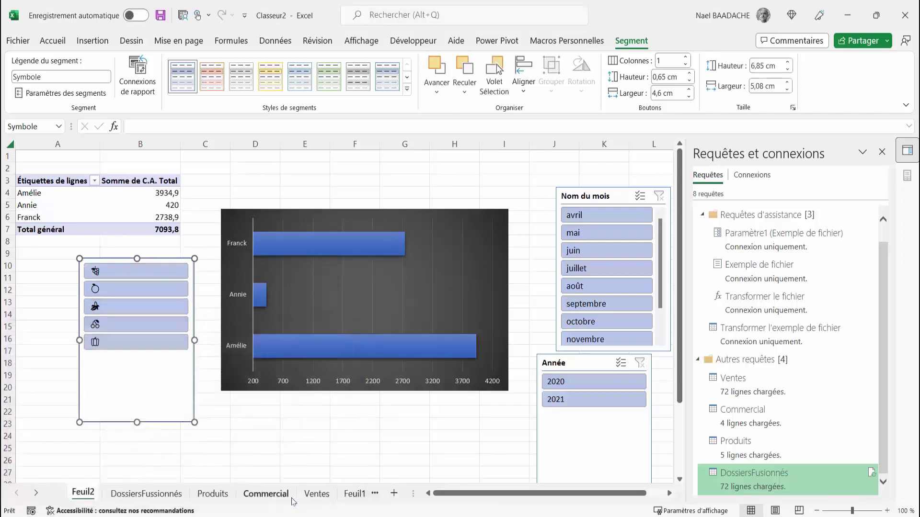
Turn off the header display (Afficher en-tête) in the settings of the Nom du mois and Année slicers.
{"action": "right_click", "coordinate": [609, 197]}
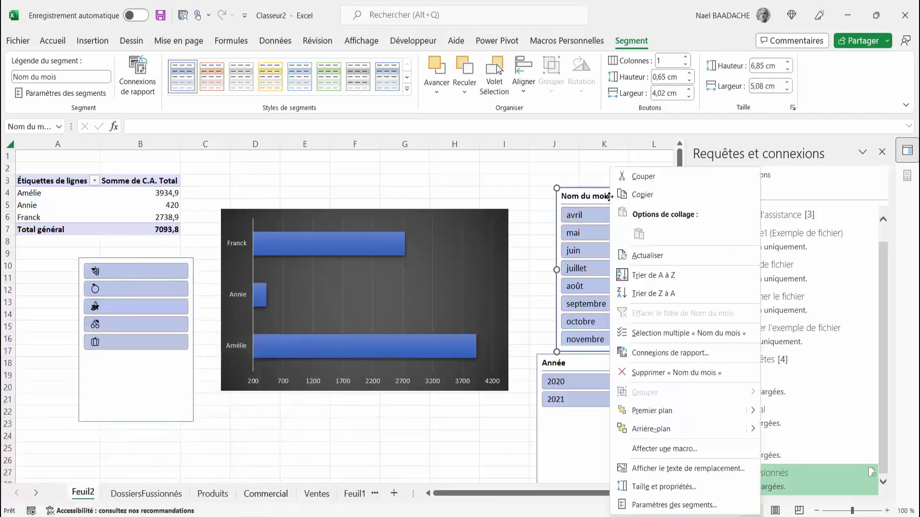
{"action": "left_click", "coordinate": [653, 503]}
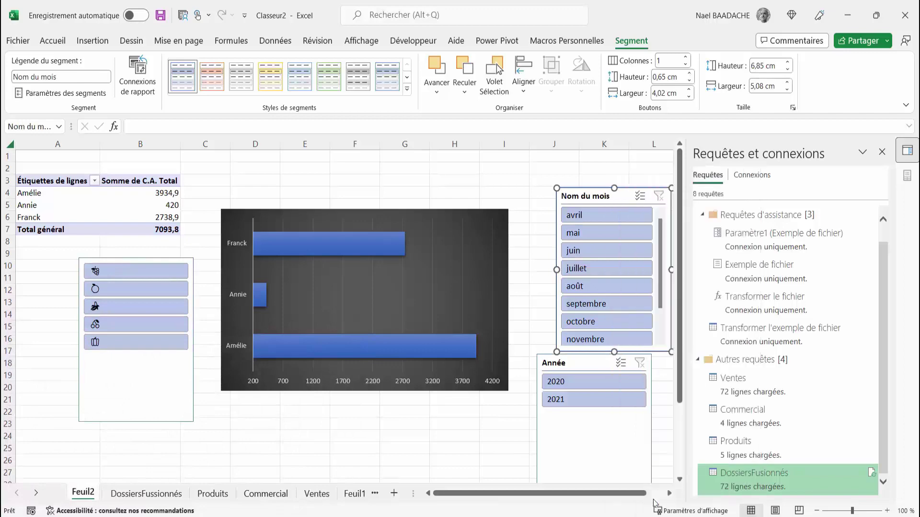
{"action": "left_click", "coordinate": [509, 404]}
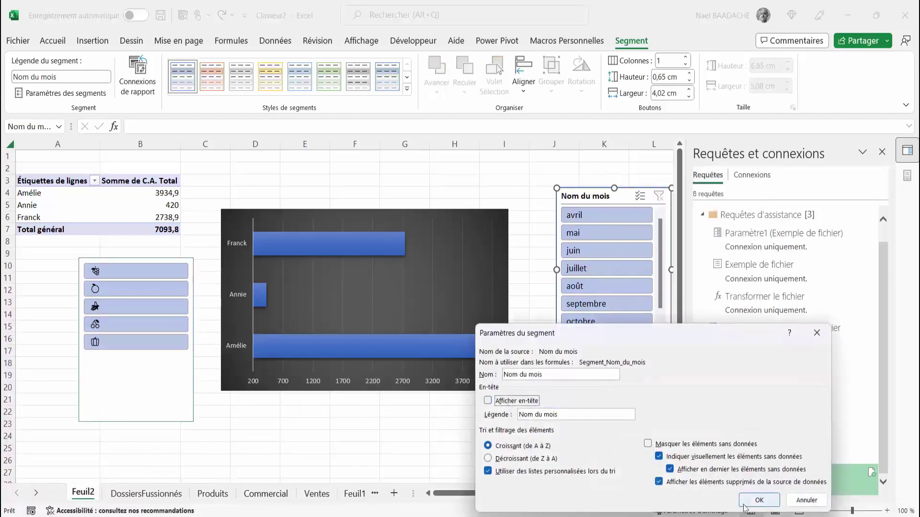
{"action": "left_click", "coordinate": [759, 500]}
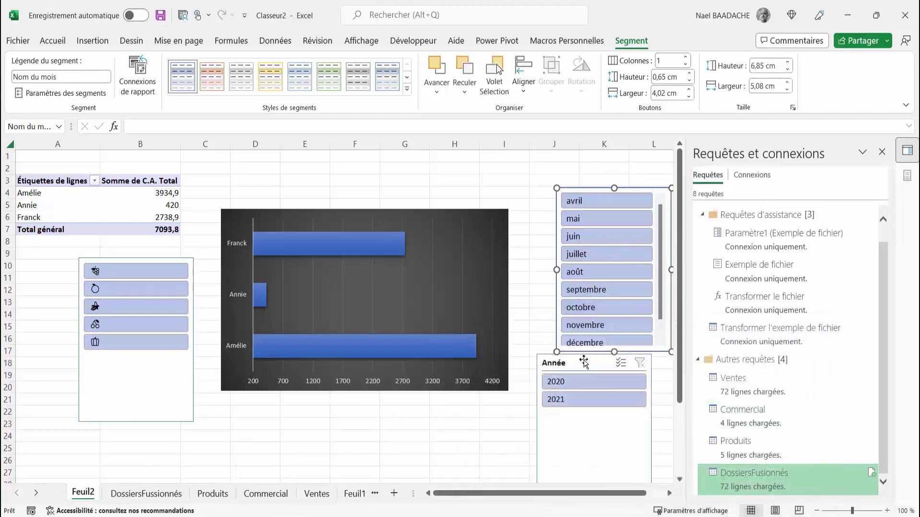
{"action": "right_click", "coordinate": [585, 364]}
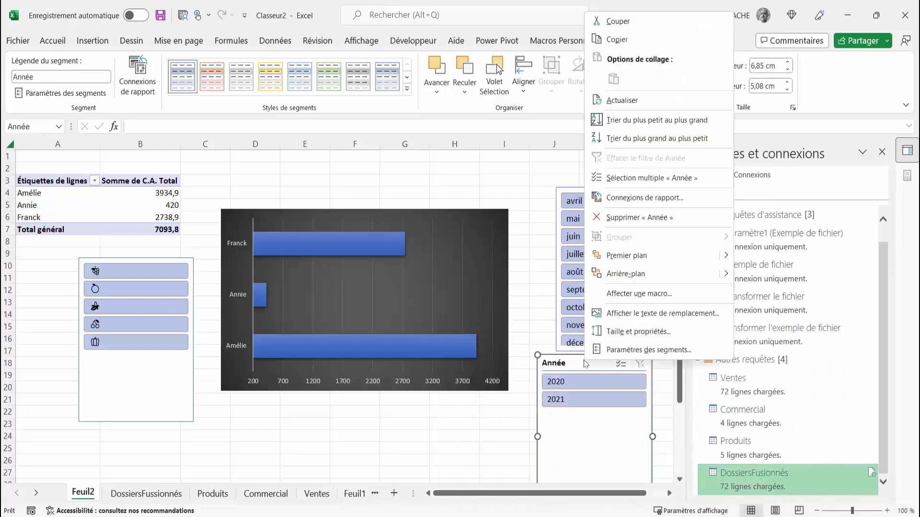
{"action": "left_click", "coordinate": [612, 351]}
{"action": "left_click", "coordinate": [474, 343]}
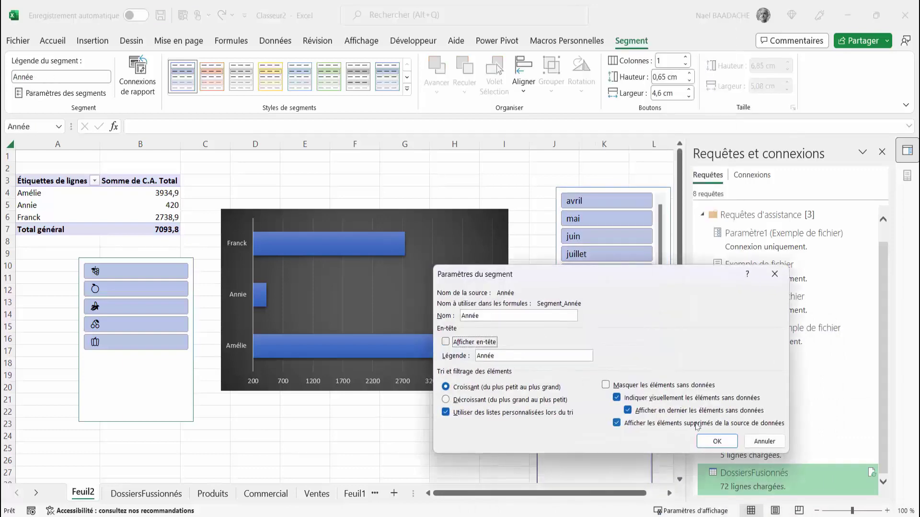
{"action": "left_click", "coordinate": [717, 441]}
Copy the chart and its three slicers from Feuil2 to sheet Feuil1, and close the queries pane.
{"action": "left_click", "coordinate": [417, 214]}
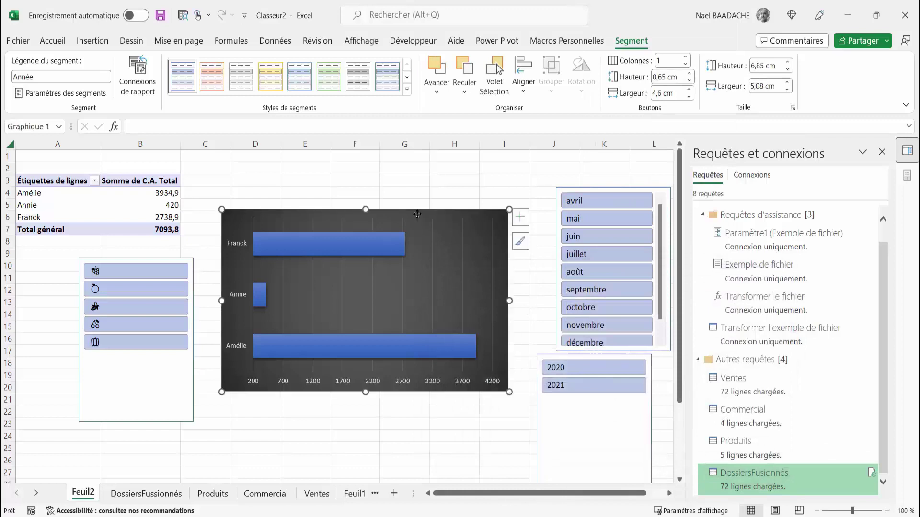
{"action": "key", "text": "ctrl"}
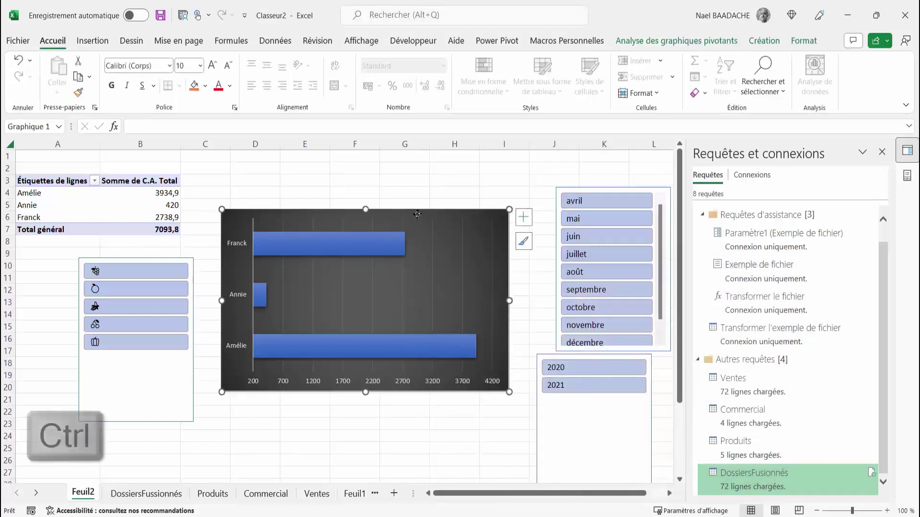
{"action": "left_click", "coordinate": [152, 261], "text": "ctrl"}
{"action": "left_click", "coordinate": [585, 191], "text": "ctrl"}
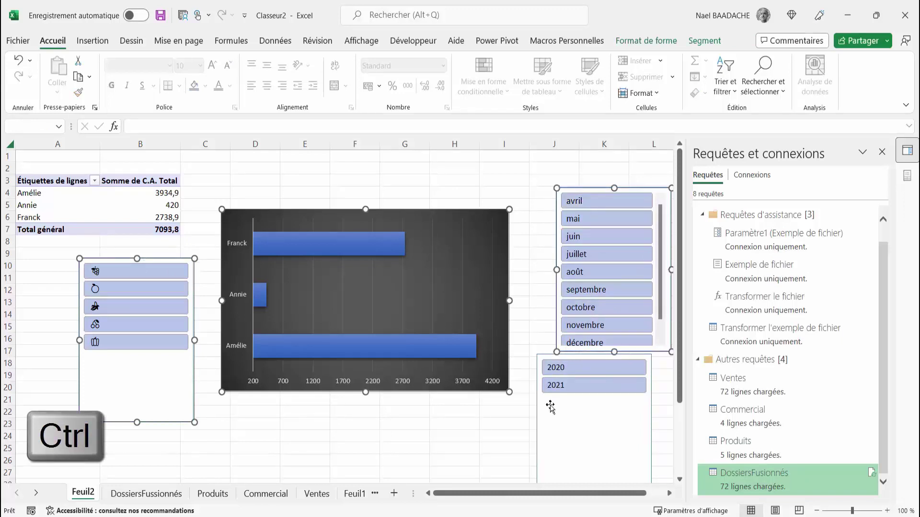
{"action": "left_click", "coordinate": [547, 358], "text": "ctrl"}
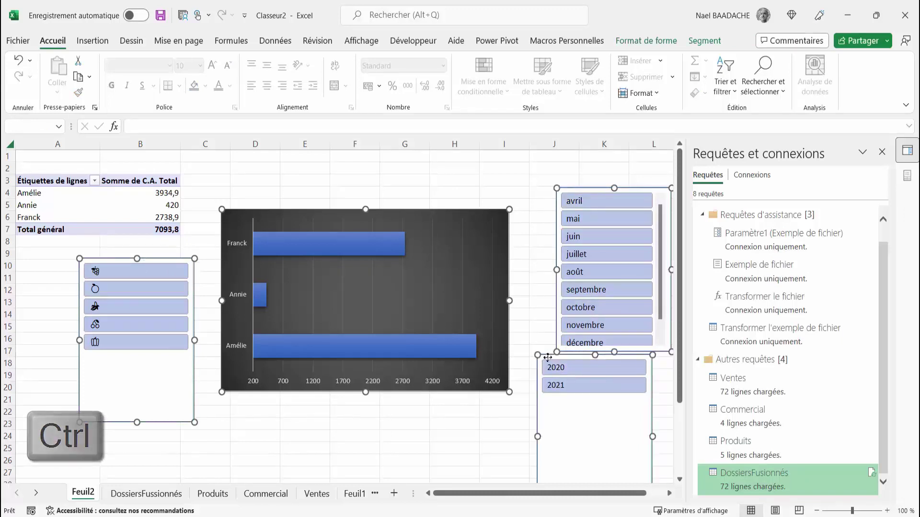
{"action": "key", "text": "ctrl+c"}
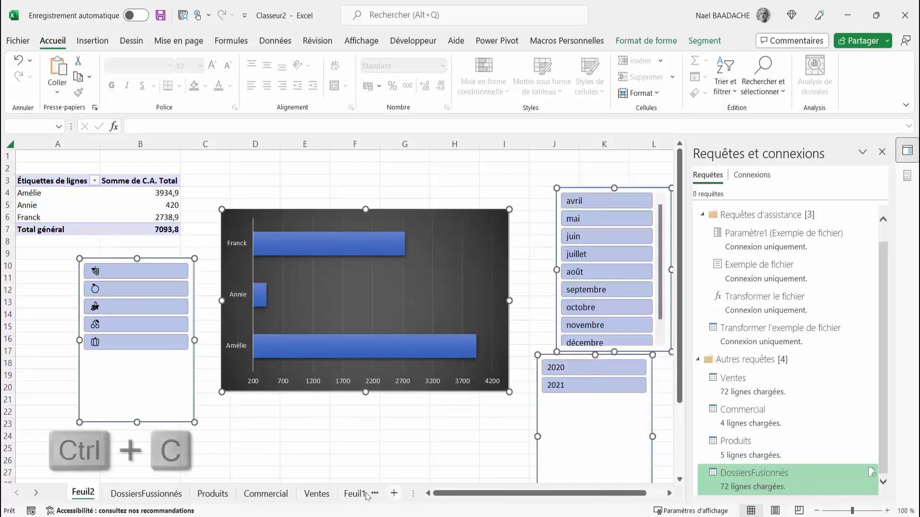
{"action": "left_click", "coordinate": [355, 494]}
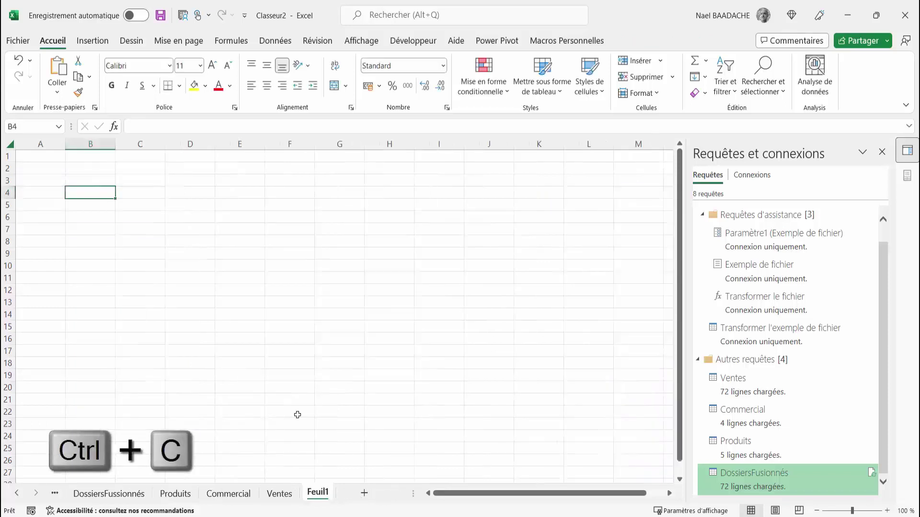
{"action": "key", "text": "ctrl+v"}
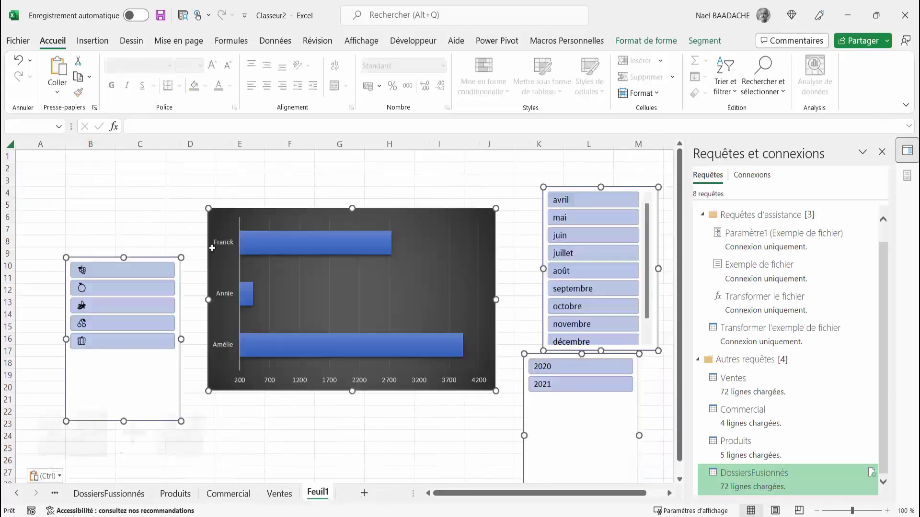
{"action": "left_click", "coordinate": [882, 152]}
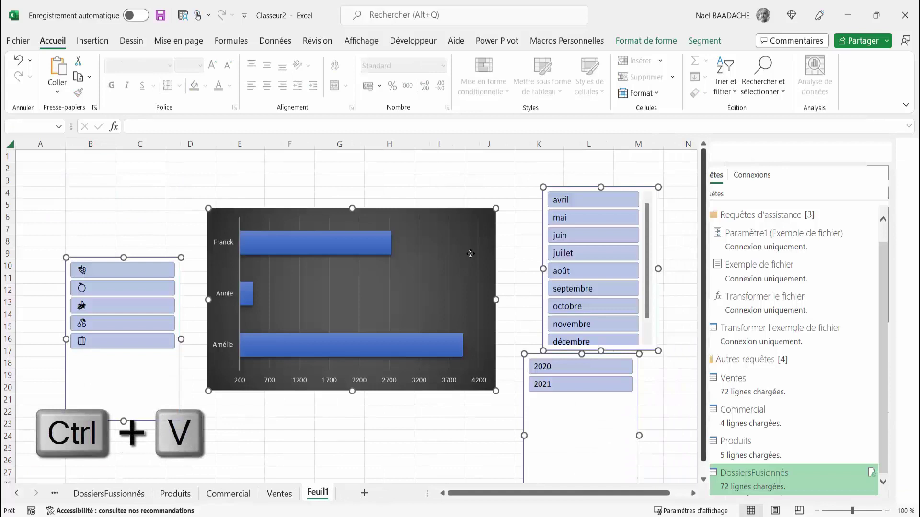
{"action": "left_click", "coordinate": [537, 180]}
Stretch the pasted chart's height downward and move it up beside the Symbole slicer, spanning about rows 3 to 25.
{"action": "left_click", "coordinate": [441, 214]}
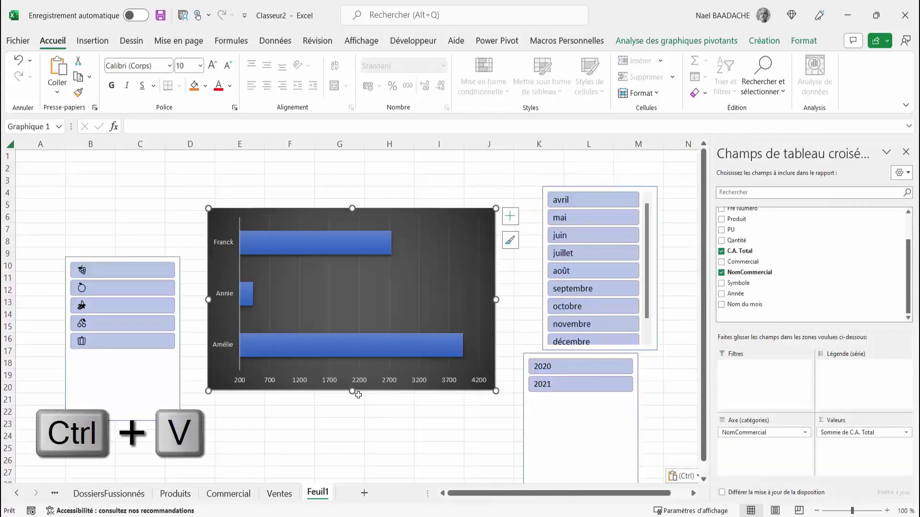
{"action": "left_click_drag", "start_coordinate": [353, 392], "coordinate": [349, 479]}
{"action": "left_click_drag", "start_coordinate": [385, 207], "coordinate": [360, 180]}
Add a chart title reading "Vente Annuelle Par Produits".
{"action": "left_click", "coordinate": [485, 189]}
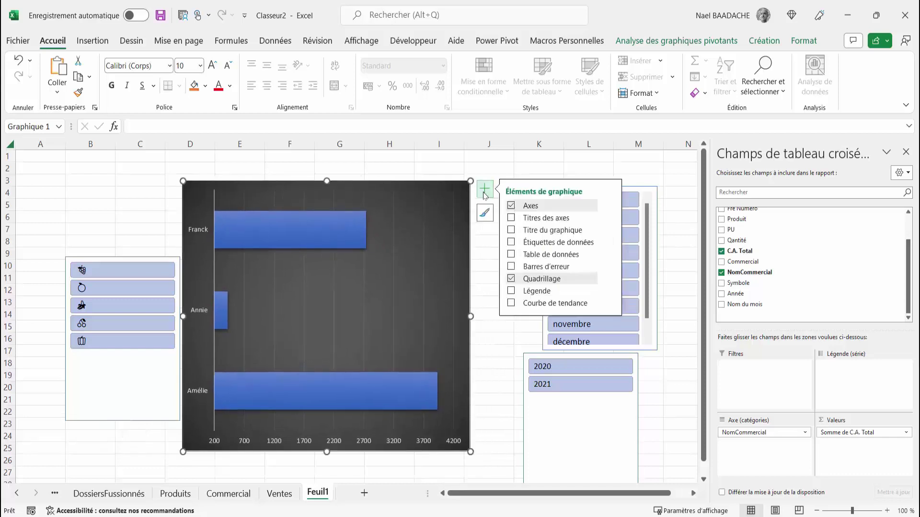
{"action": "left_click", "coordinate": [513, 231]}
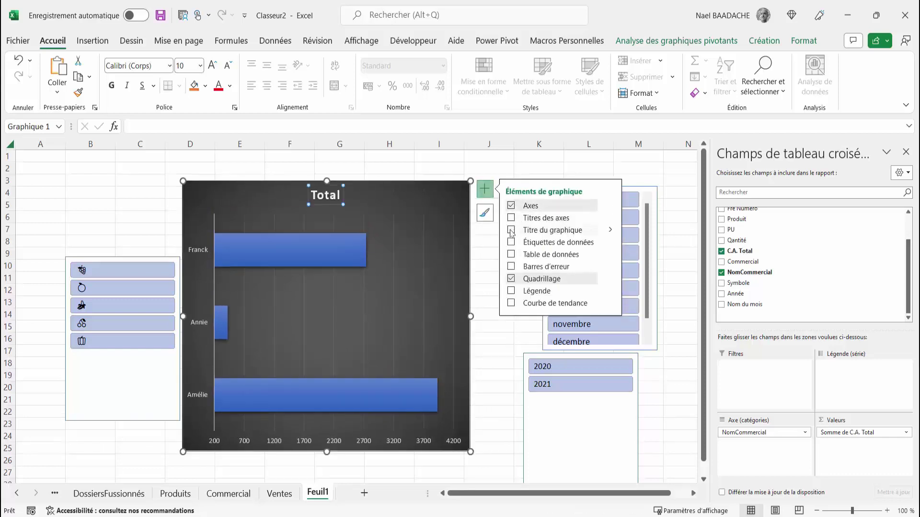
{"action": "left_click", "coordinate": [339, 195]}
{"action": "left_click", "coordinate": [339, 196]}
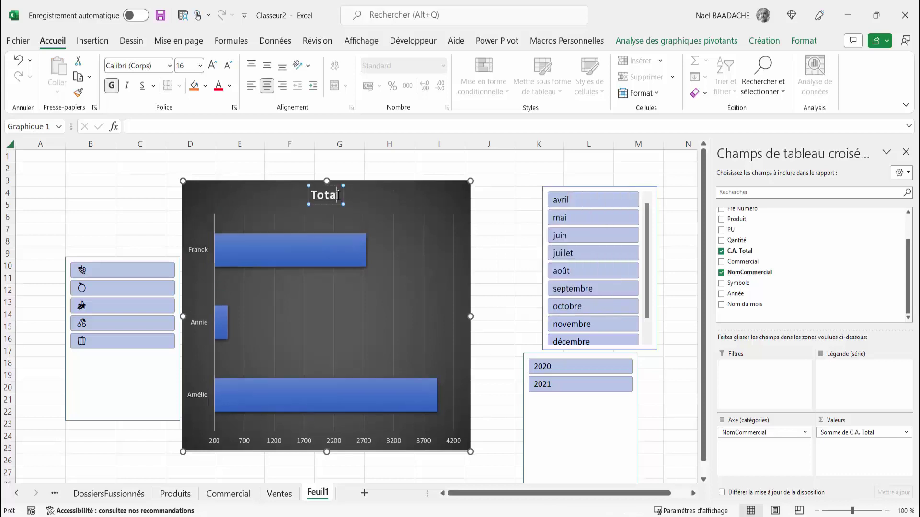
{"action": "left_click_drag", "start_coordinate": [339, 195], "coordinate": [313, 193]}
{"action": "key", "text": "Delete"}
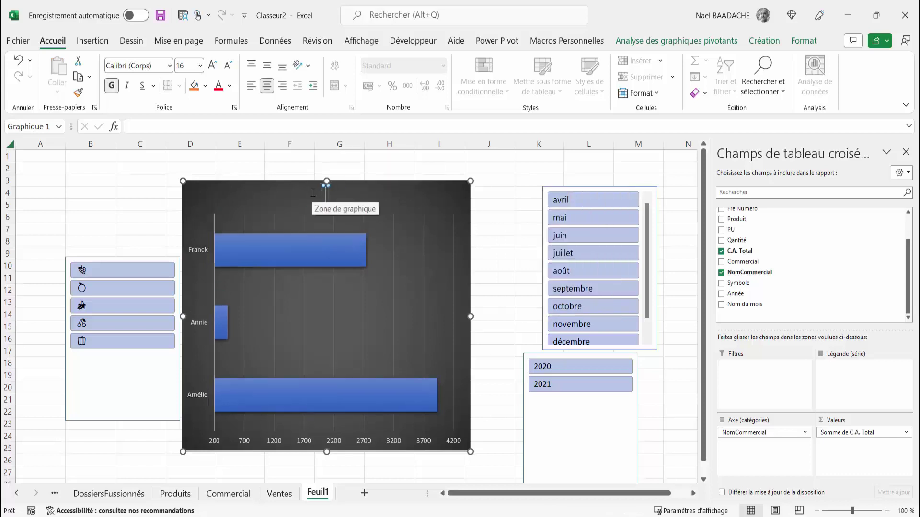
{"action": "type", "text": "Ventes Annuel"}
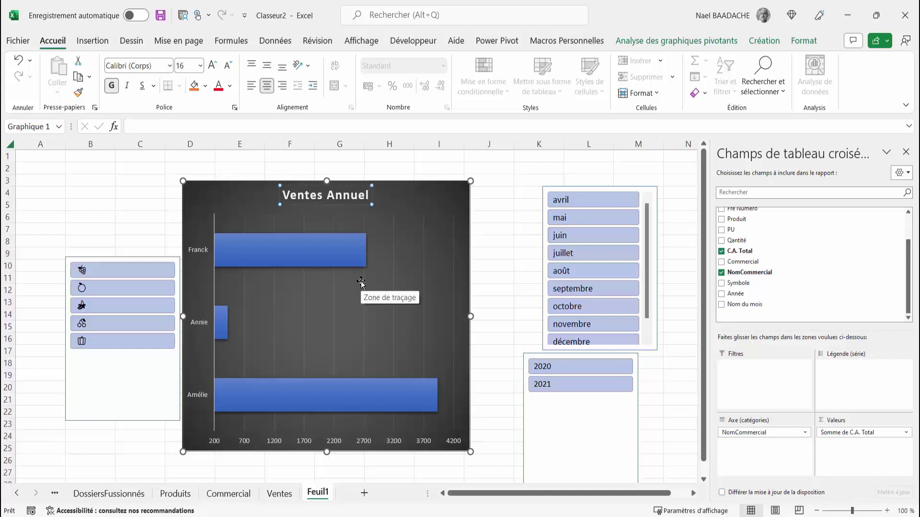
{"action": "key", "text": "BackSpace"}
{"action": "key", "text": "BackSpace"}
{"action": "key", "text": "BackSpace"}
{"action": "key", "text": "BackSpace"}
{"action": "key", "text": "BackSpace"}
{"action": "key", "text": "BackSpace"}
{"action": "key", "text": "BackSpace"}
{"action": "key", "text": "BackSpace"}
{"action": "type", "text": "A"}
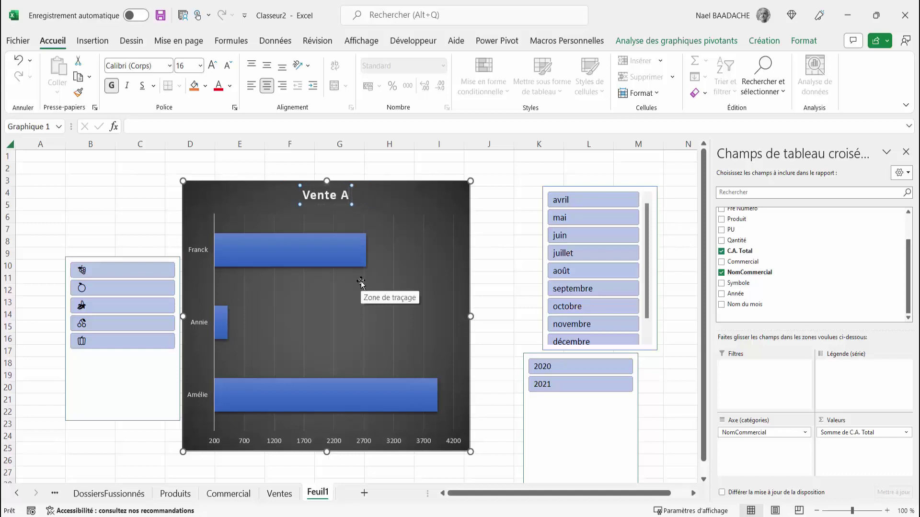
{"action": "type", "text": "nnuelle"}
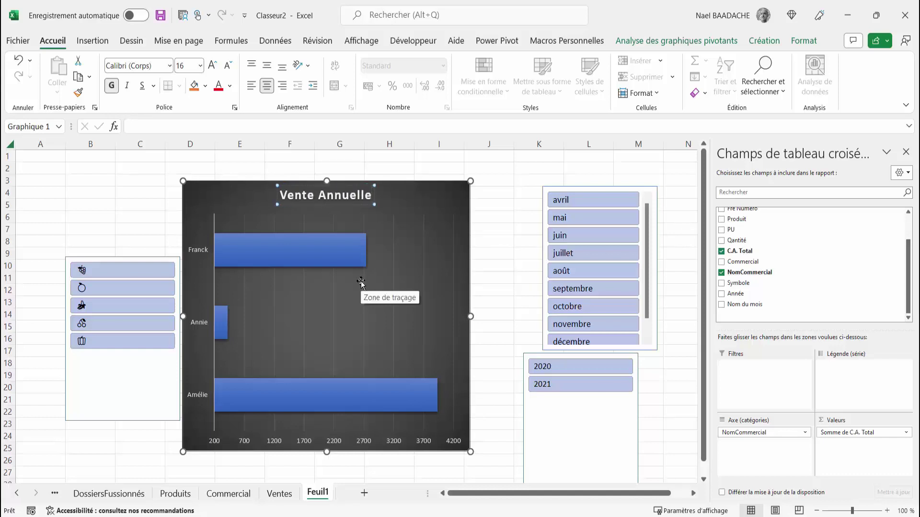
{"action": "type", "text": " Par Produits"}
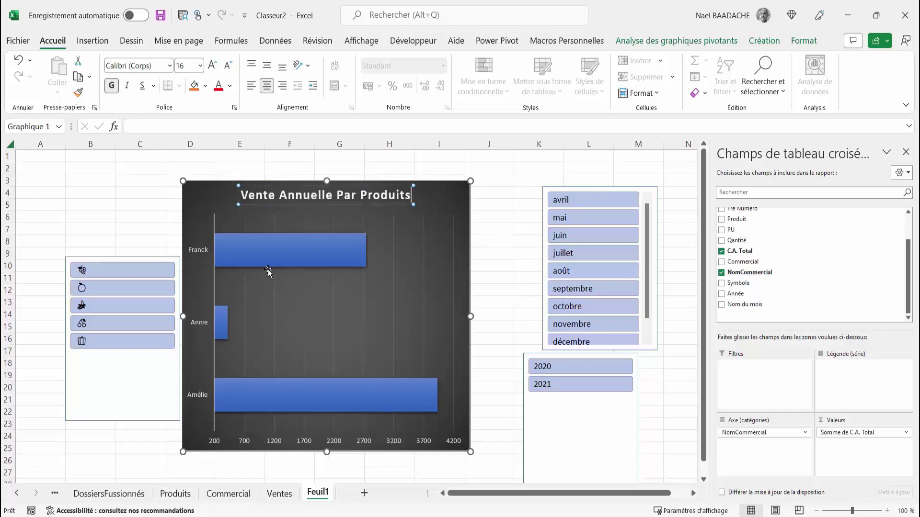
Recolor the chart's bars with the orange monochrome palette.
{"action": "left_click", "coordinate": [287, 253]}
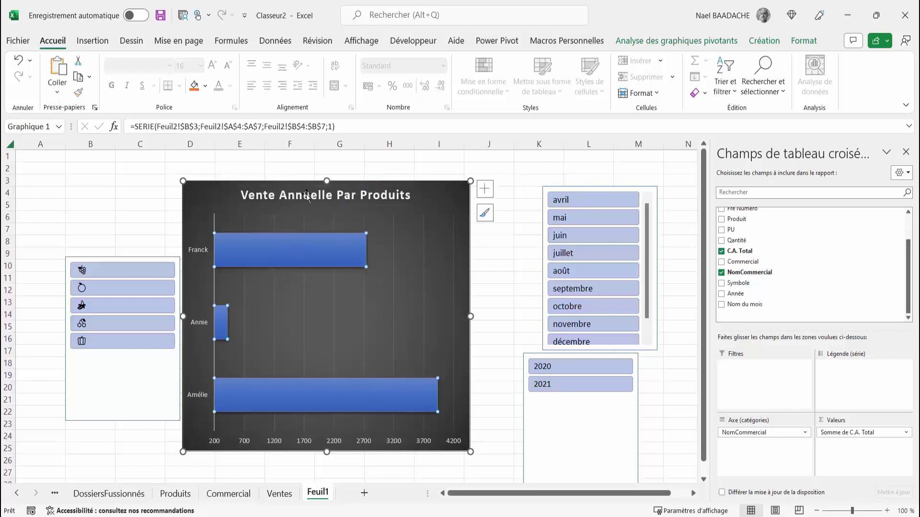
{"action": "left_click", "coordinate": [289, 210]}
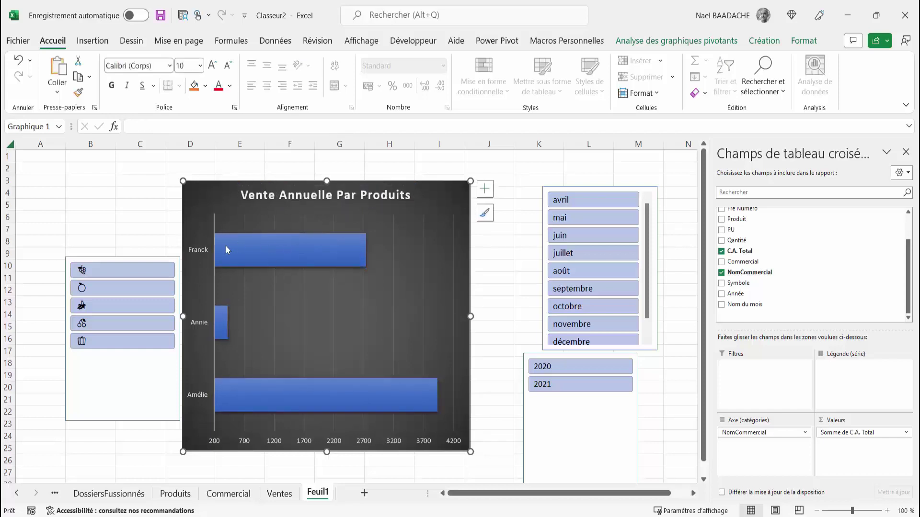
{"action": "left_click", "coordinate": [772, 41]}
{"action": "left_click", "coordinate": [146, 96]}
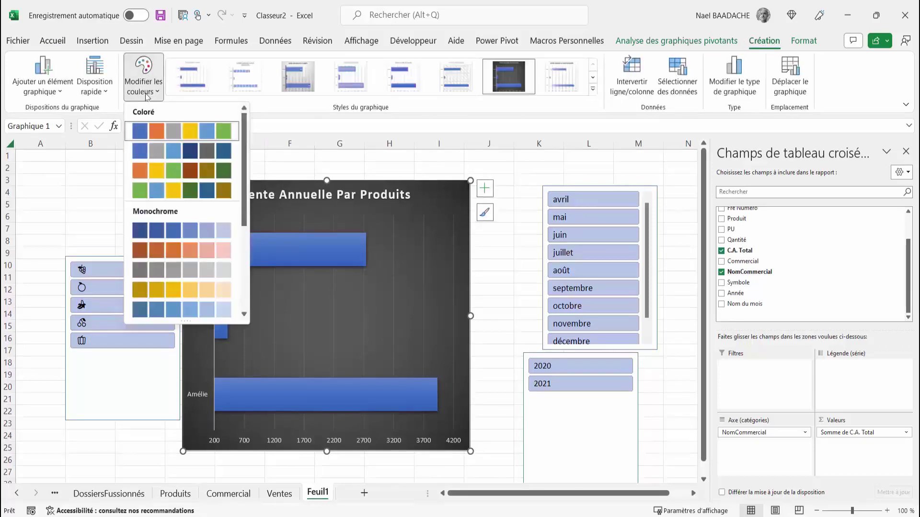
{"action": "left_click", "coordinate": [160, 256]}
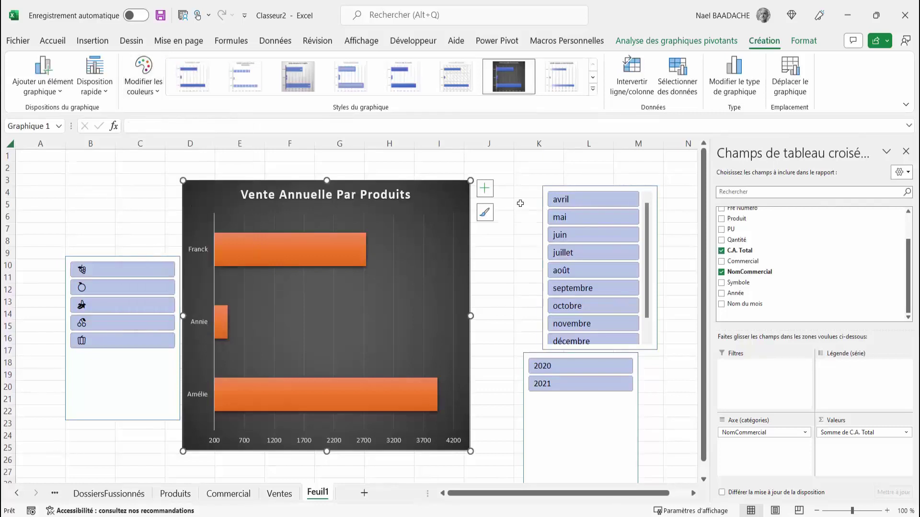
Add data labels to the chart's bars and show their placement options.
{"action": "left_click", "coordinate": [485, 188]}
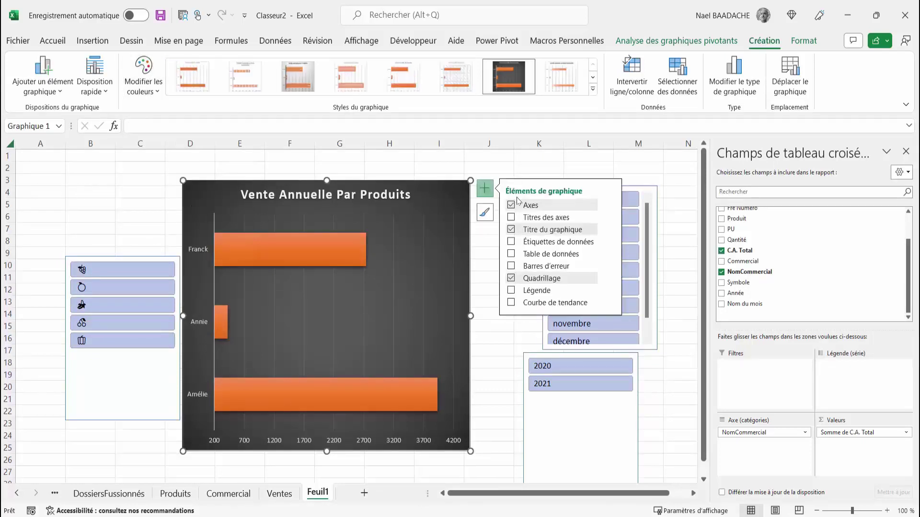
{"action": "left_click", "coordinate": [511, 242]}
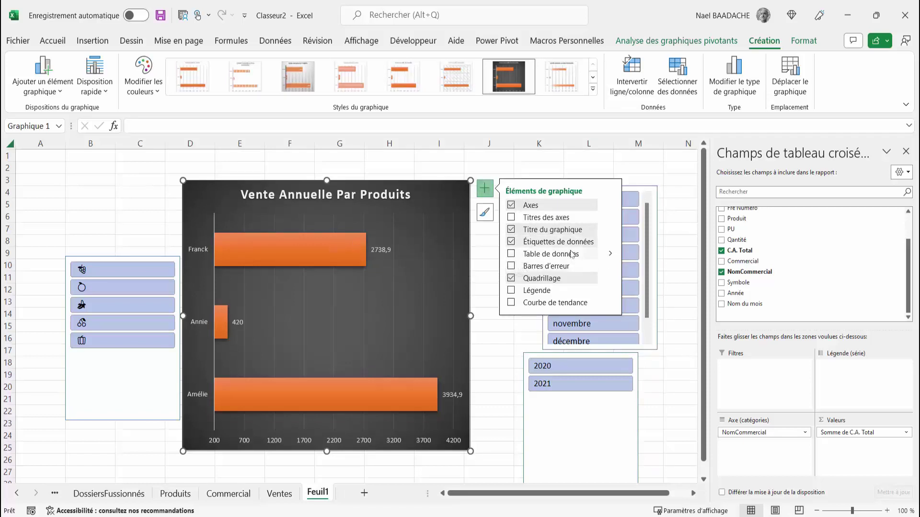
{"action": "left_click", "coordinate": [611, 242]}
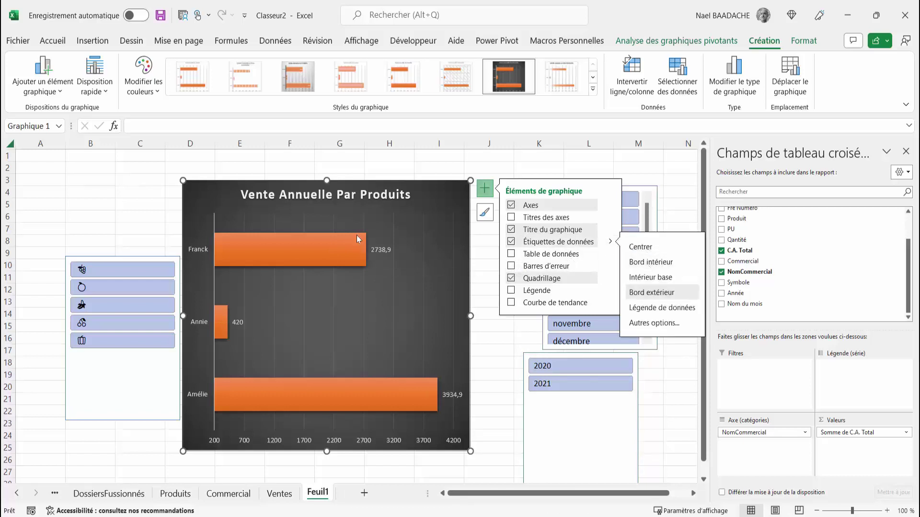
Make the chart's data labels bold and increase their font size by four steps.
{"action": "left_click", "coordinate": [388, 250]}
{"action": "left_click", "coordinate": [53, 42]}
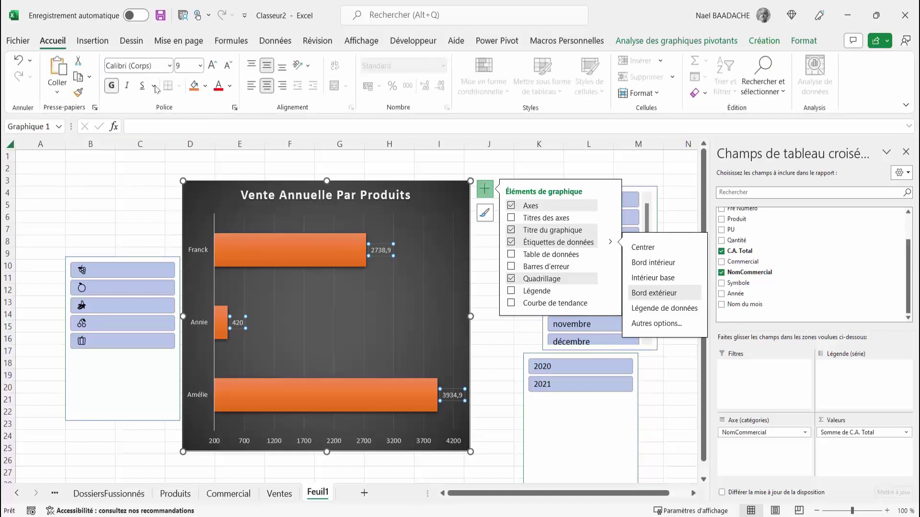
{"action": "left_click", "coordinate": [213, 65]}
{"action": "left_click", "coordinate": [214, 65]}
{"action": "left_click", "coordinate": [213, 66]}
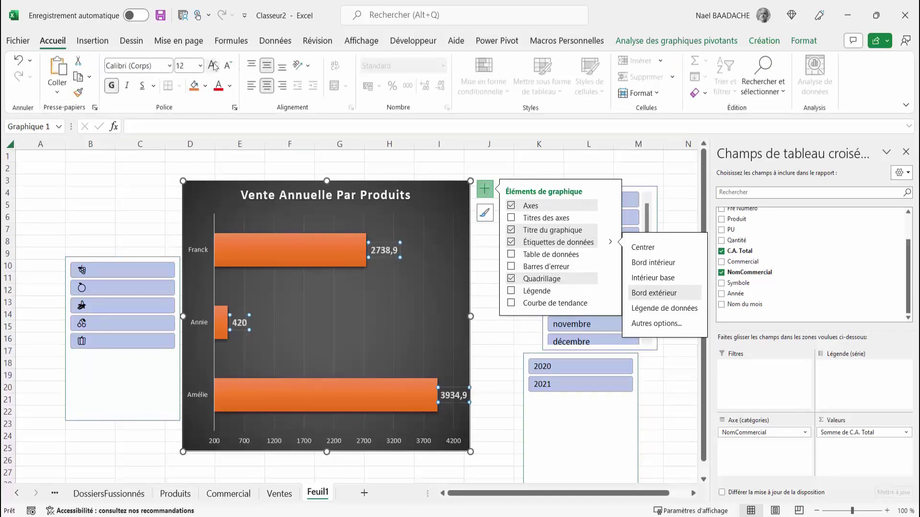
{"action": "left_click", "coordinate": [214, 66]}
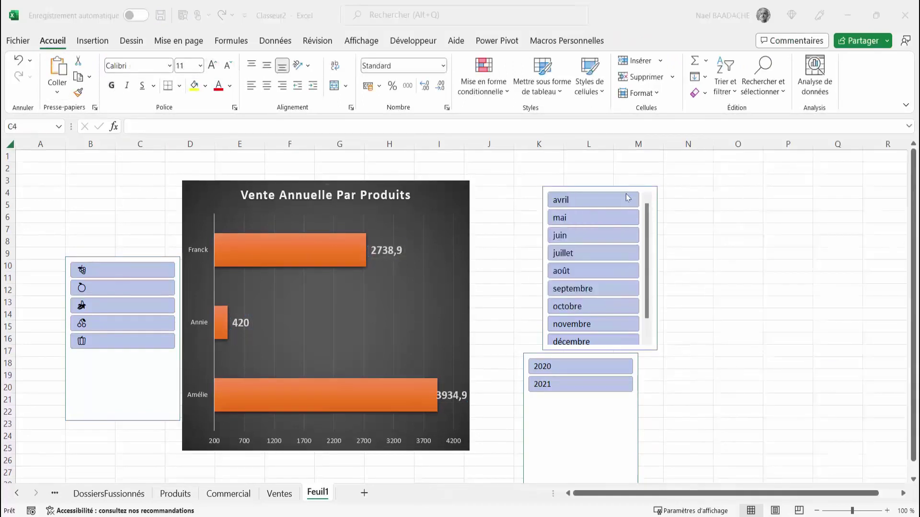
Move the Nom du mois slicer against the chart's right edge, aligned with the chart's top.
{"action": "left_click", "coordinate": [616, 186]}
{"action": "left_click", "coordinate": [616, 185]}
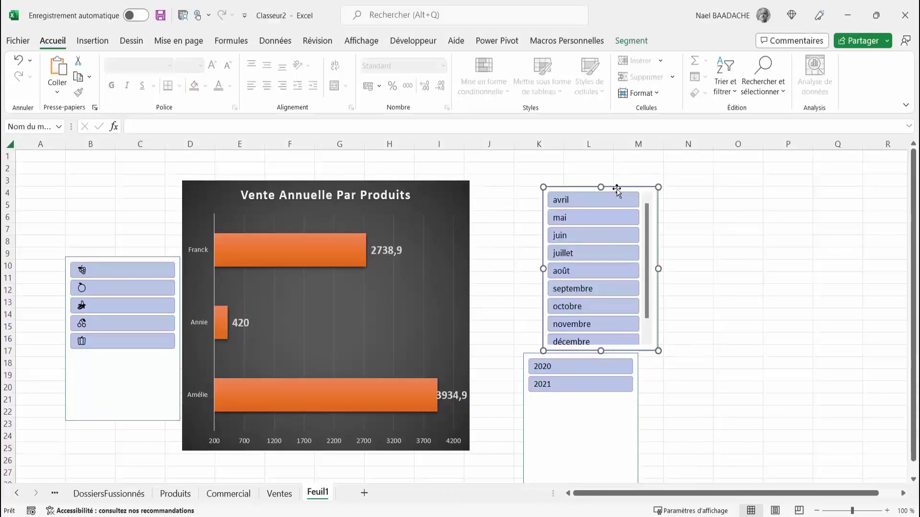
{"action": "left_click_drag", "start_coordinate": [587, 188], "coordinate": [549, 184]}
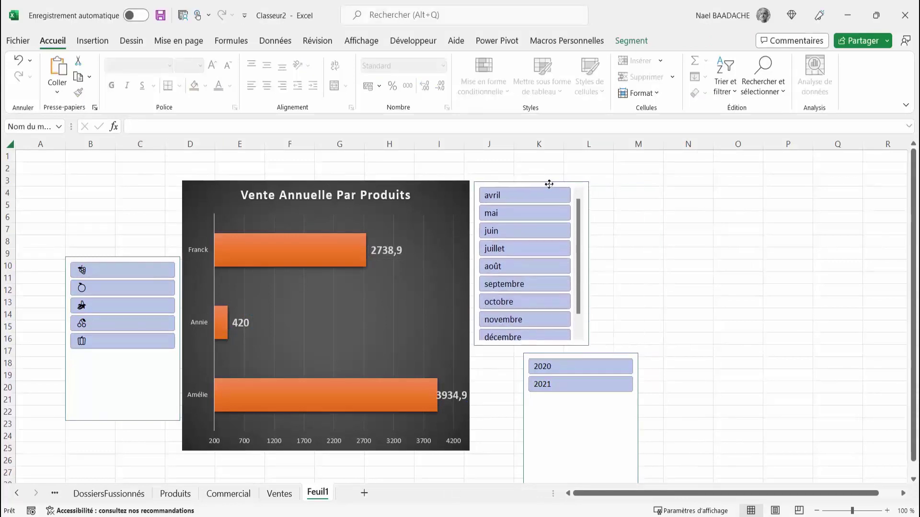
Set the Nom du mois slicer to 2 columns and resize it to about 7.5 cm wide and 4.3 cm high.
{"action": "left_click", "coordinate": [626, 43]}
{"action": "left_click", "coordinate": [684, 58]}
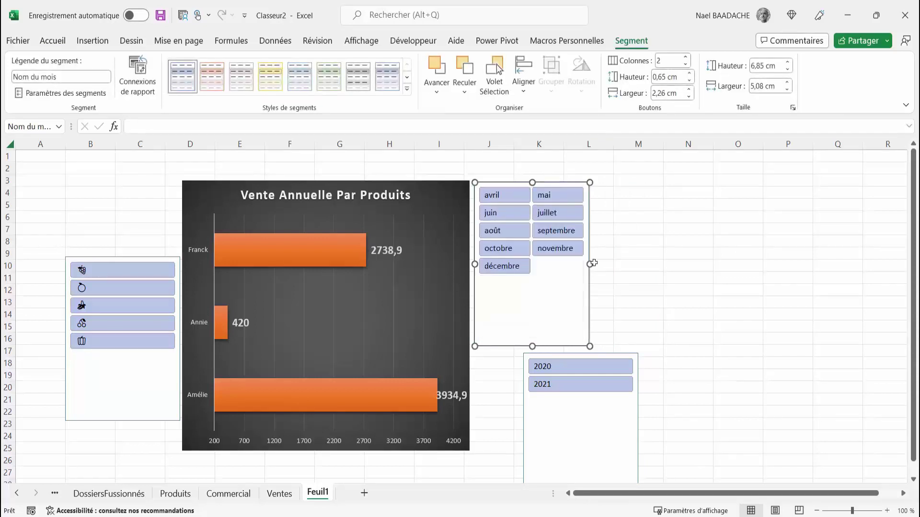
{"action": "left_click_drag", "start_coordinate": [594, 264], "coordinate": [643, 261]}
{"action": "left_click_drag", "start_coordinate": [560, 347], "coordinate": [560, 284]}
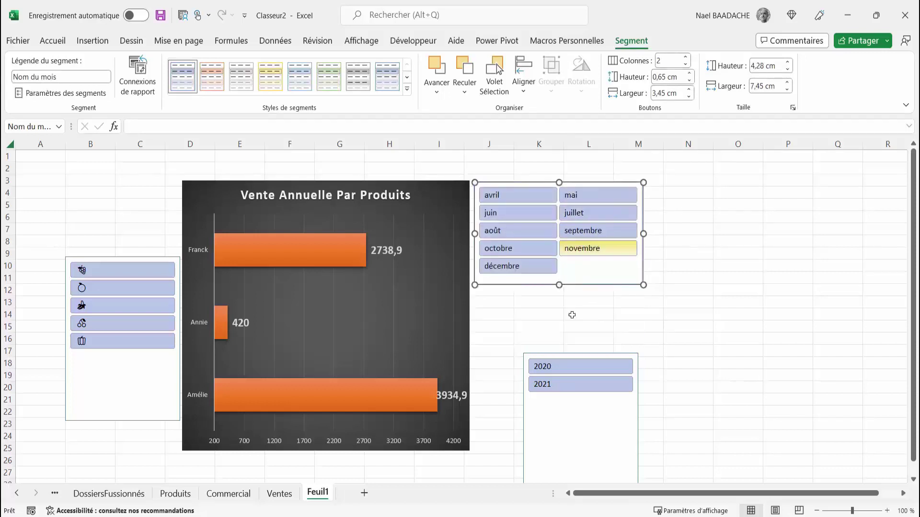
Place the Année slicer directly below the Nom du mois slicer and resize it to about 7.5 cm wide and 2.4 cm high.
{"action": "left_click_drag", "start_coordinate": [583, 353], "coordinate": [549, 320]}
{"action": "left_click", "coordinate": [548, 320]}
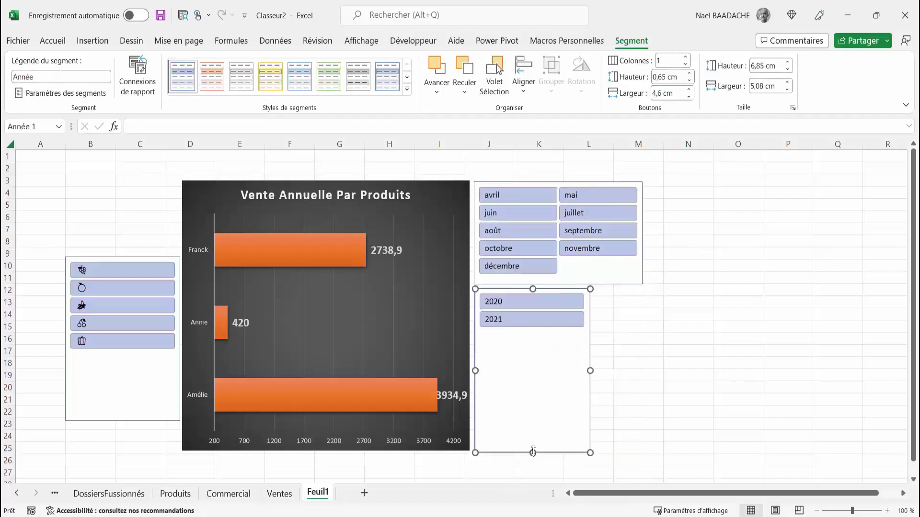
{"action": "left_click_drag", "start_coordinate": [532, 452], "coordinate": [532, 347]}
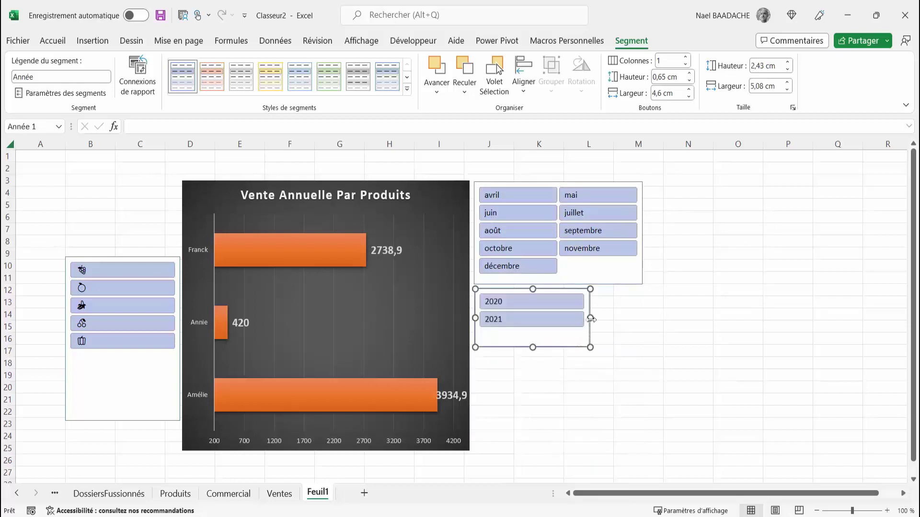
{"action": "left_click_drag", "start_coordinate": [591, 319], "coordinate": [643, 314]}
Move the Symbole slicer directly below the Année slicer and arrange its buttons in 2 columns.
{"action": "left_click", "coordinate": [134, 259]}
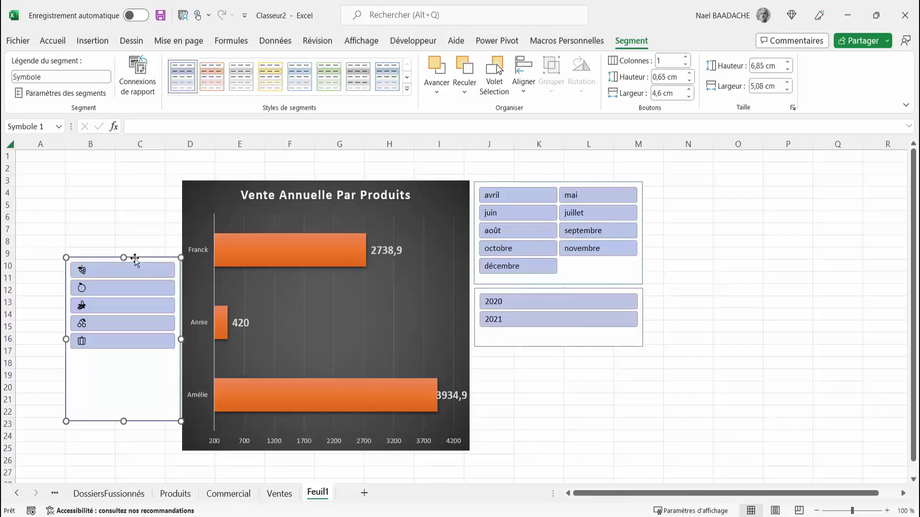
{"action": "left_click_drag", "start_coordinate": [134, 259], "coordinate": [543, 341]}
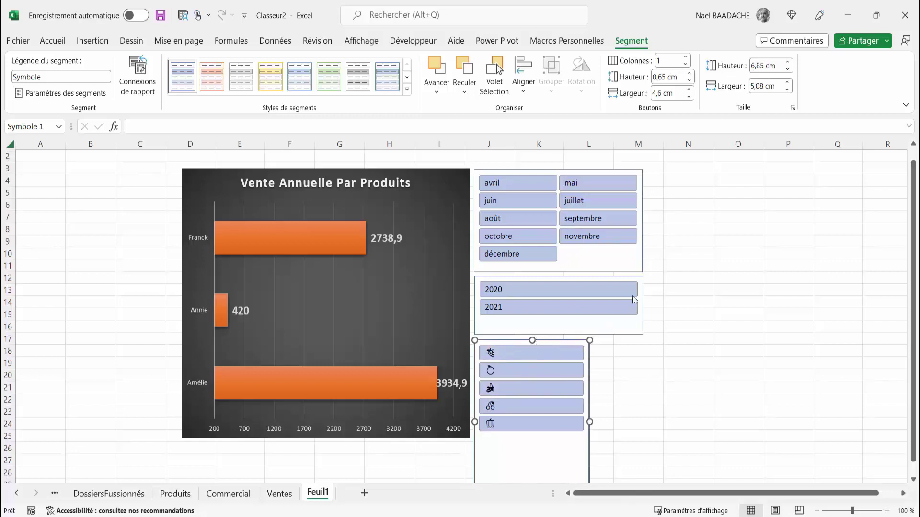
{"action": "left_click", "coordinate": [687, 57]}
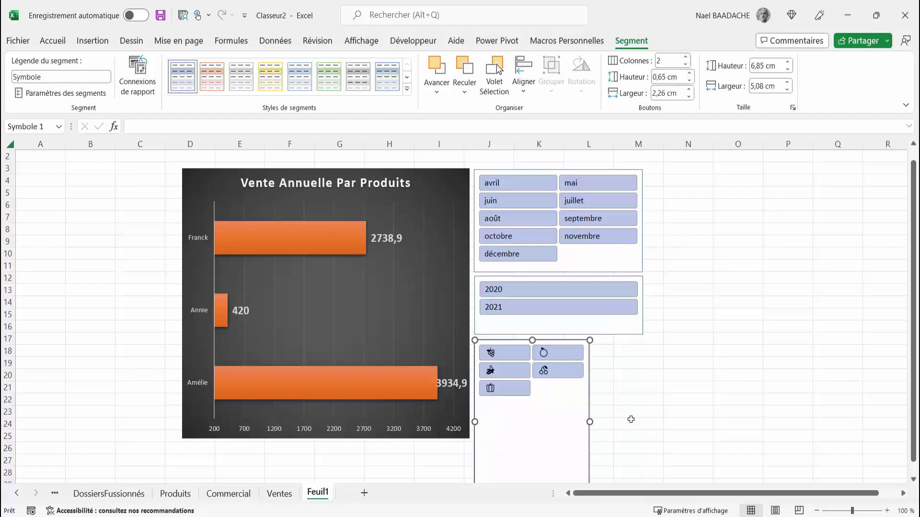
Resize the Symbole slicer to about 7.5 cm wide and 3.9 cm high, matching the slicers above and the chart's bottom edge.
{"action": "left_click", "coordinate": [631, 420]}
{"action": "scroll", "coordinate": [623, 421], "scroll_direction": "down", "scroll_amount": 2}
{"action": "left_click", "coordinate": [557, 445]}
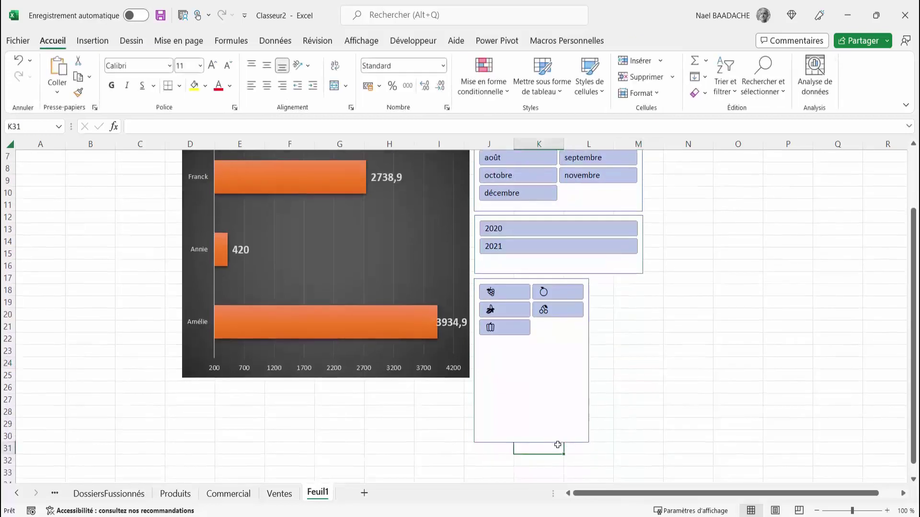
{"action": "left_click", "coordinate": [557, 444]}
{"action": "left_click_drag", "start_coordinate": [532, 443], "coordinate": [525, 373]}
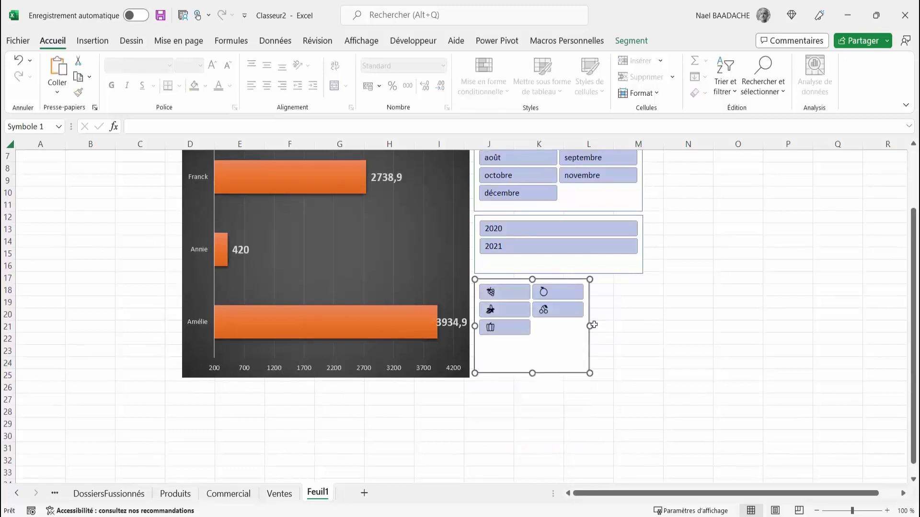
{"action": "left_click", "coordinate": [593, 326]}
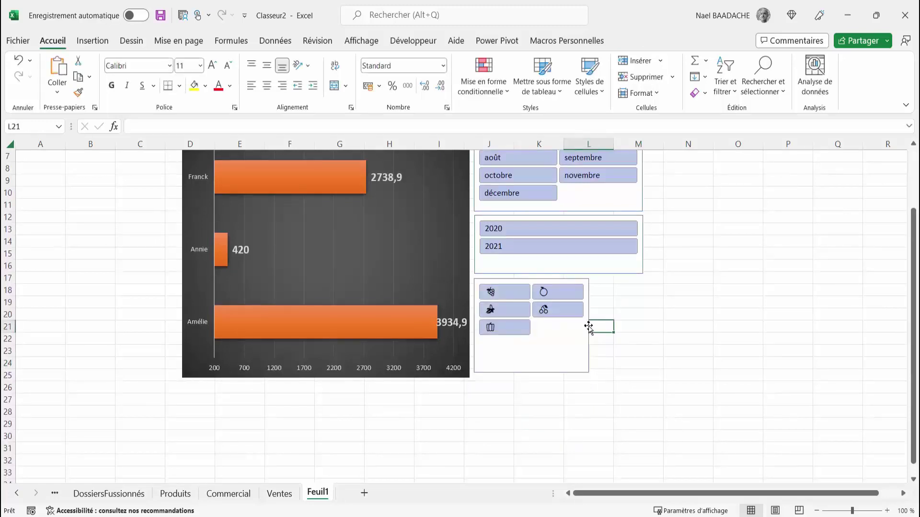
{"action": "left_click", "coordinate": [588, 327]}
{"action": "left_click_drag", "start_coordinate": [589, 326], "coordinate": [644, 321]}
{"action": "left_click", "coordinate": [702, 327]}
{"action": "scroll", "coordinate": [703, 326], "scroll_direction": "up", "scroll_amount": 2}
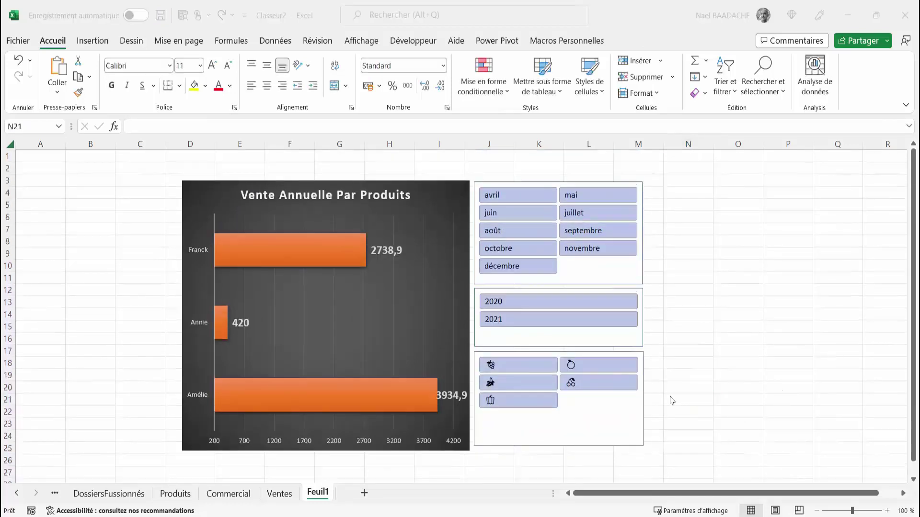
Apply the dark green slicer style to the Symbole slicer.
{"action": "left_click", "coordinate": [613, 443]}
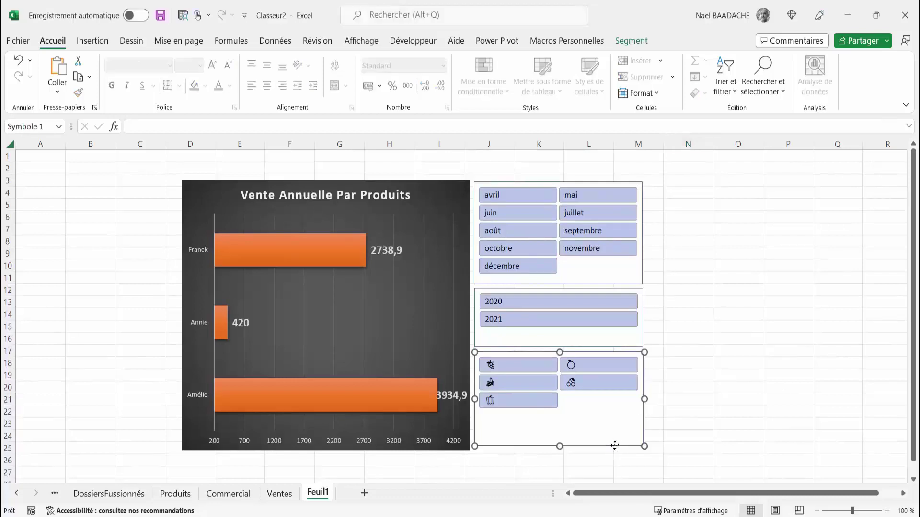
{"action": "left_click", "coordinate": [633, 42]}
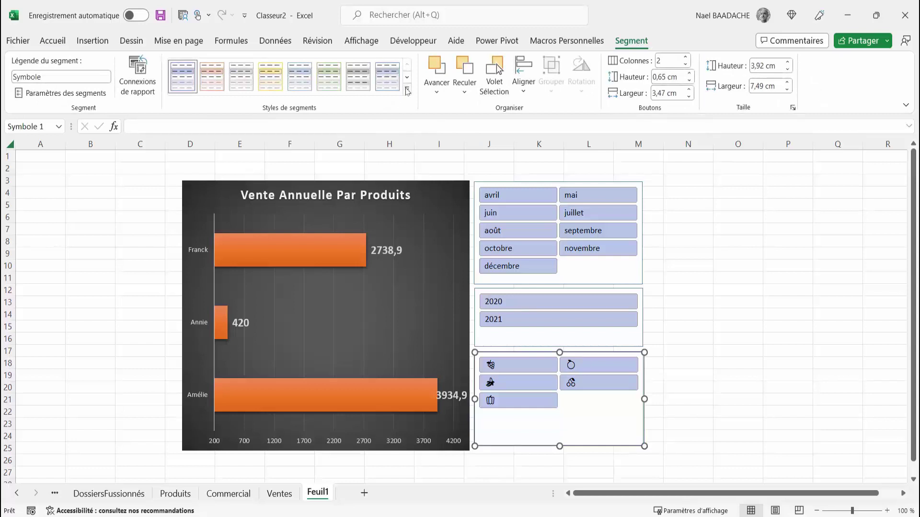
{"action": "left_click", "coordinate": [406, 92]}
{"action": "left_click", "coordinate": [331, 154]}
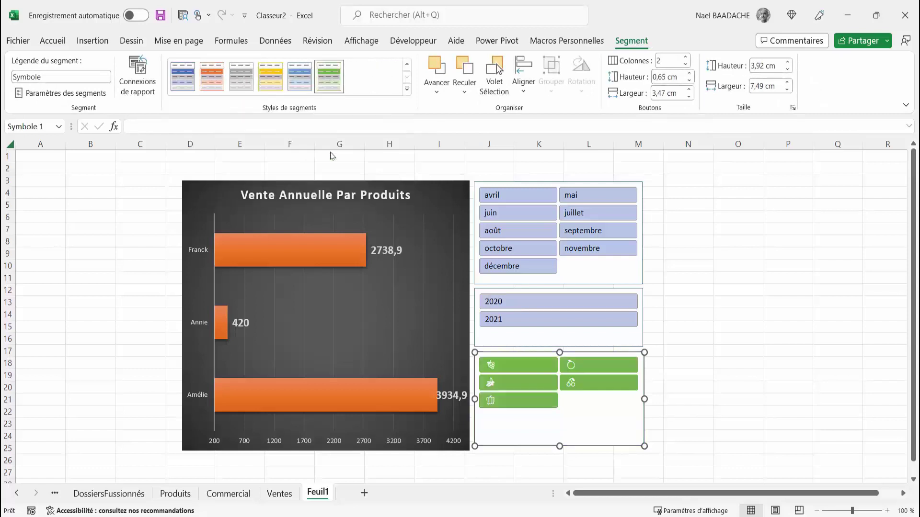
Try the dark yellow style on the Année slicer, and settle on the light-blue style from the dark (Foncé) group.
{"action": "left_click", "coordinate": [643, 318]}
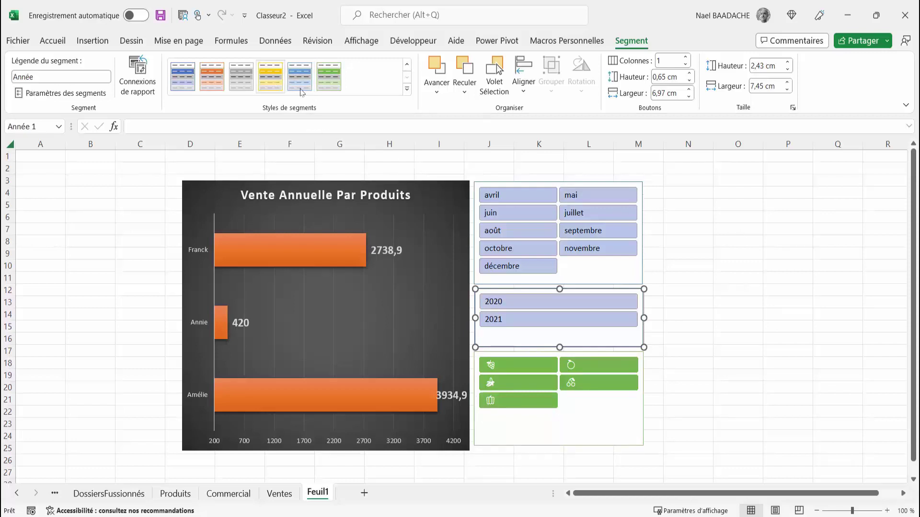
{"action": "left_click", "coordinate": [407, 89]}
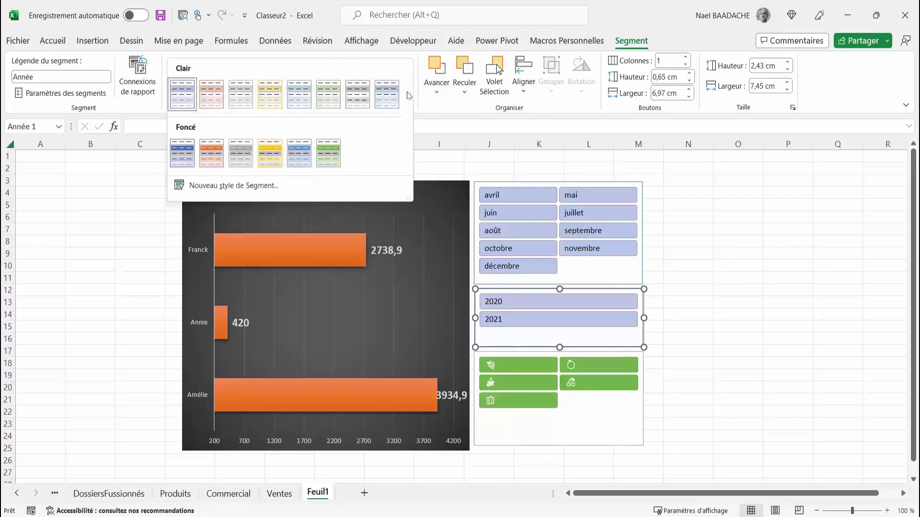
{"action": "left_click", "coordinate": [267, 157]}
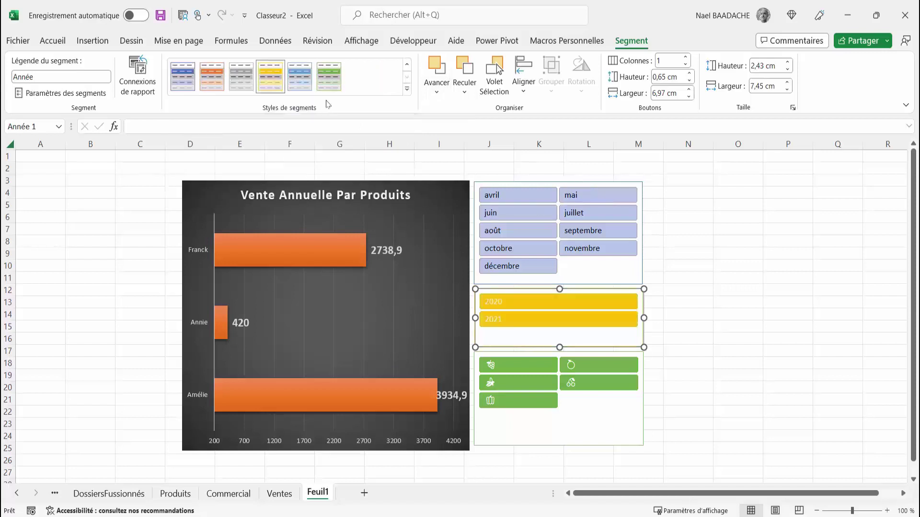
{"action": "left_click", "coordinate": [299, 76]}
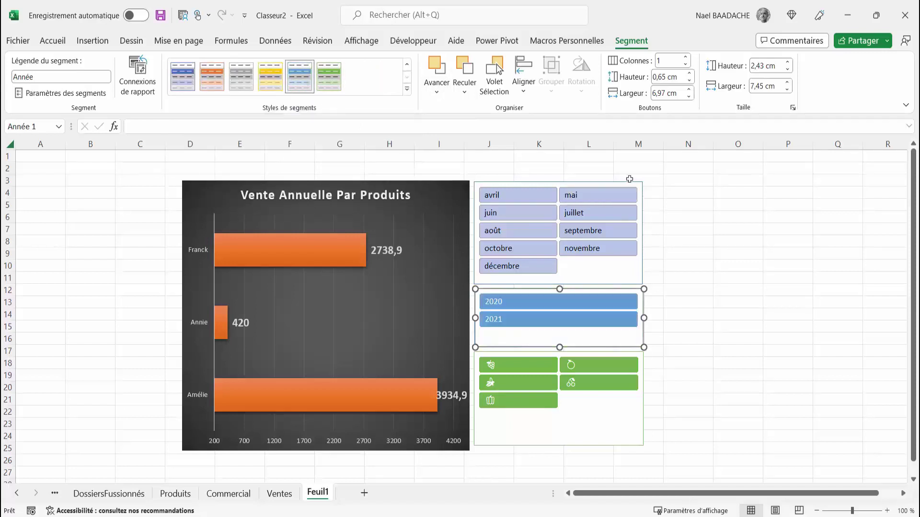
Apply the dark orange slicer style to the Nom du mois slicer.
{"action": "left_click", "coordinate": [629, 180]}
{"action": "left_click", "coordinate": [633, 185]}
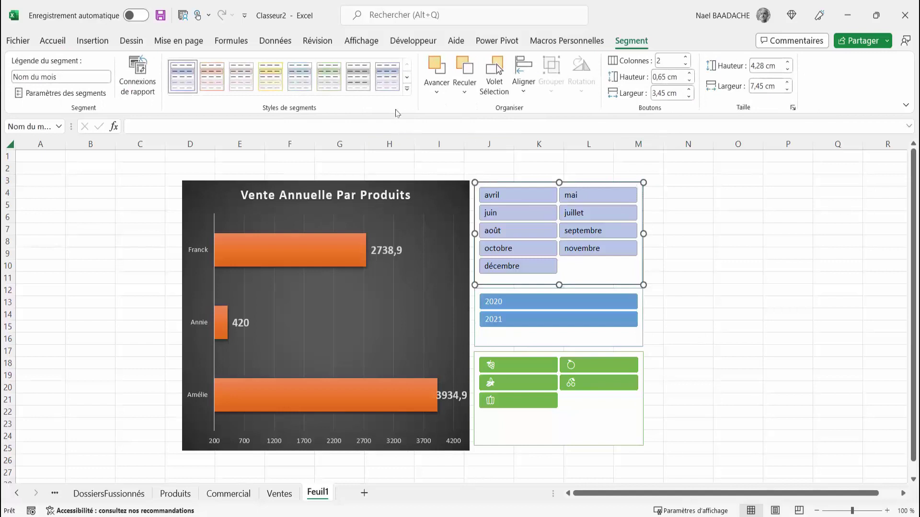
{"action": "left_click", "coordinate": [406, 90]}
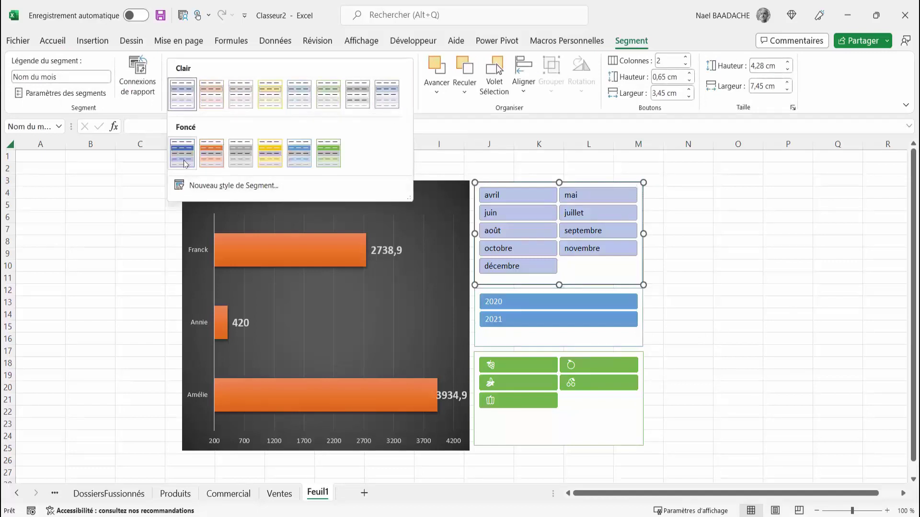
{"action": "left_click", "coordinate": [211, 161]}
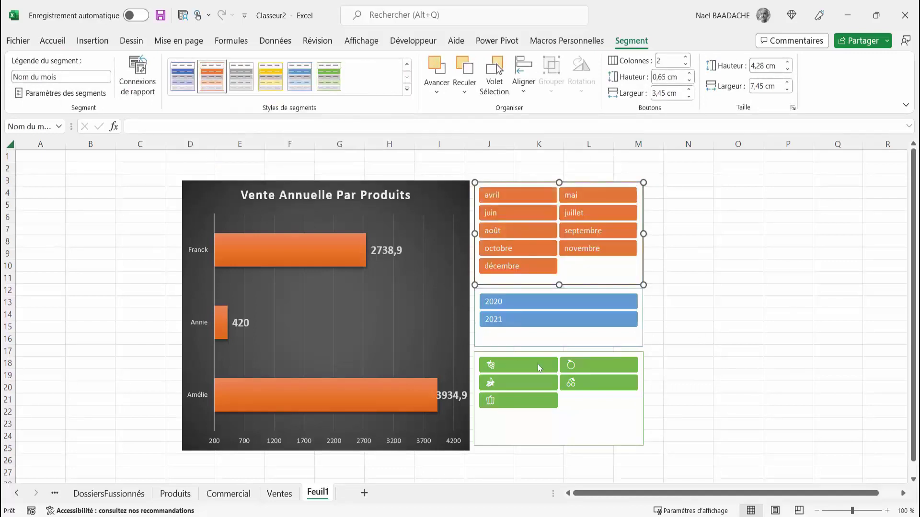
{"action": "left_click", "coordinate": [738, 364]}
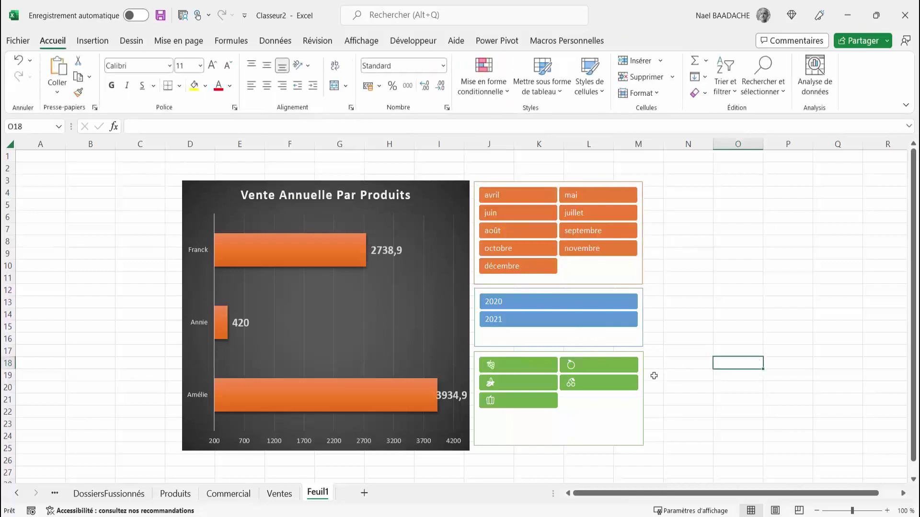
In File Explorer, move the Ventes2022 folder from Dossiers C.A into the Ventes folder, check the contents, and close the window.
{"action": "left_click", "coordinate": [431, 516]}
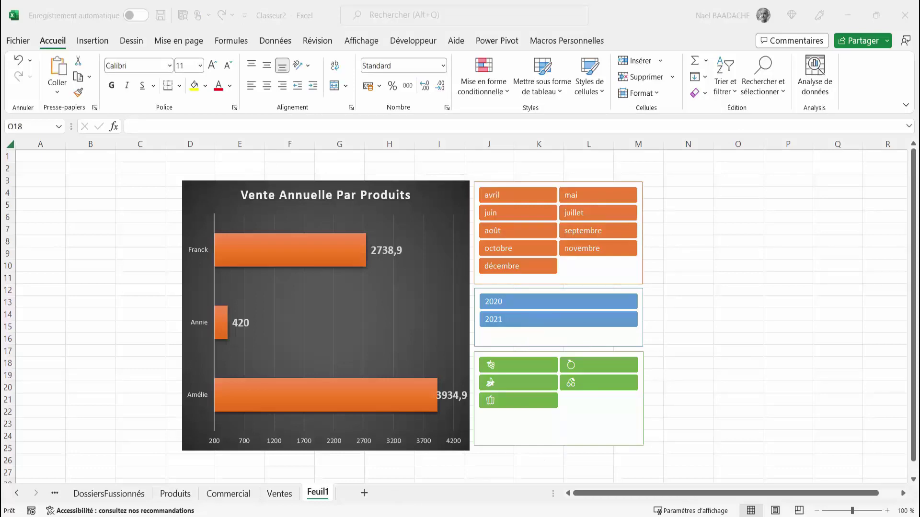
{"action": "left_click_drag", "start_coordinate": [919, 237], "coordinate": [594, 117]}
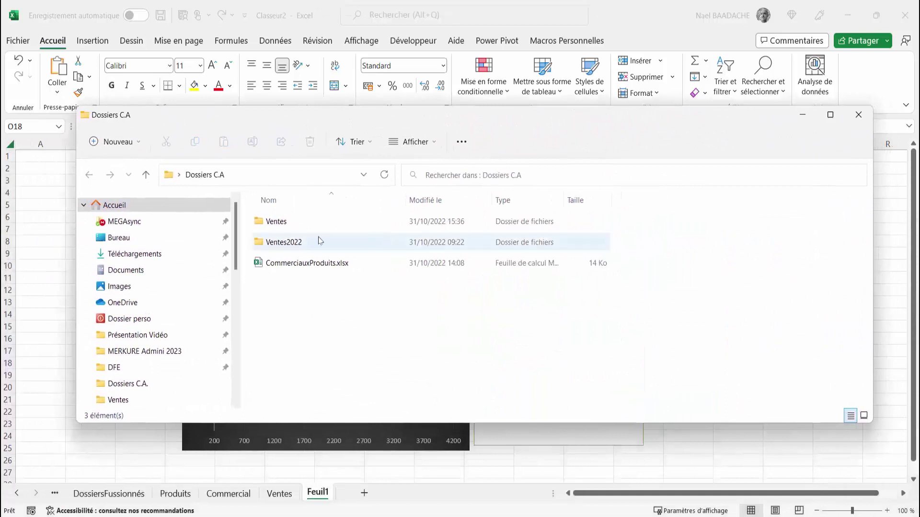
{"action": "left_click", "coordinate": [274, 222]}
{"action": "left_click", "coordinate": [284, 243]}
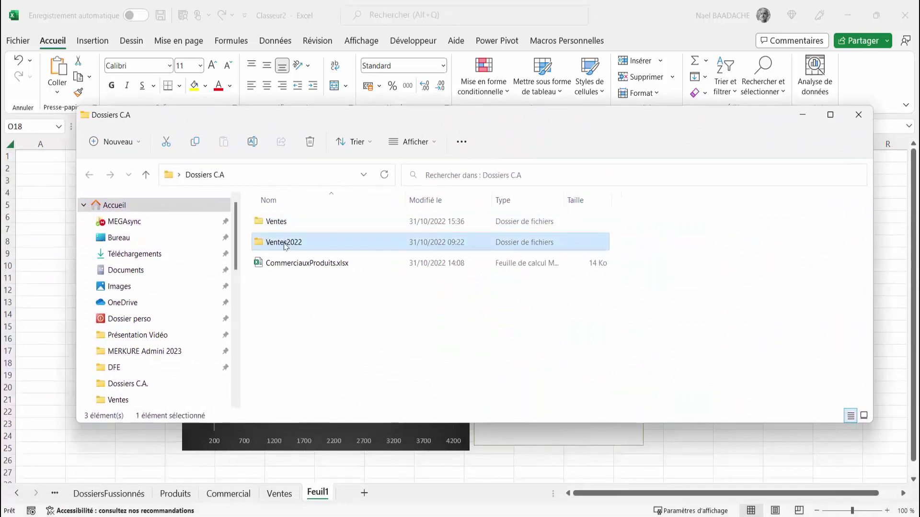
{"action": "left_click_drag", "start_coordinate": [286, 246], "coordinate": [276, 224]}
{"action": "double_click", "coordinate": [276, 222]}
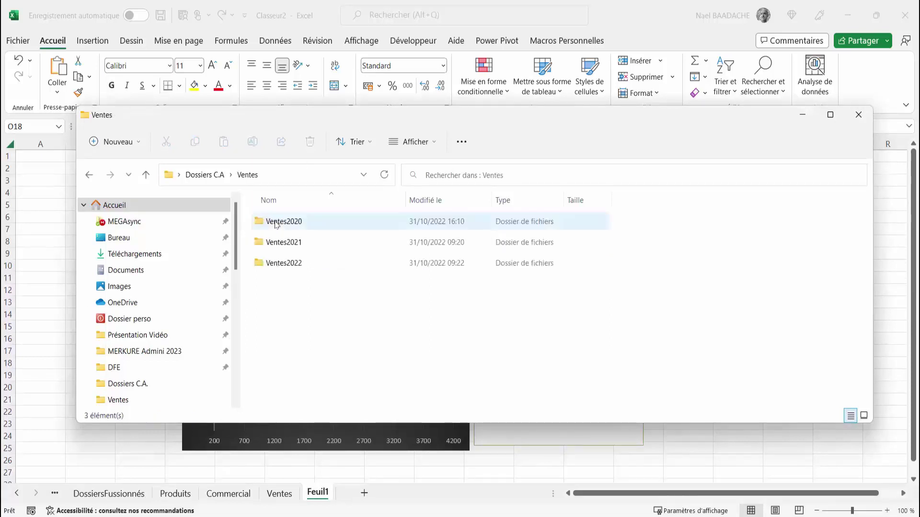
{"action": "left_click", "coordinate": [670, 304]}
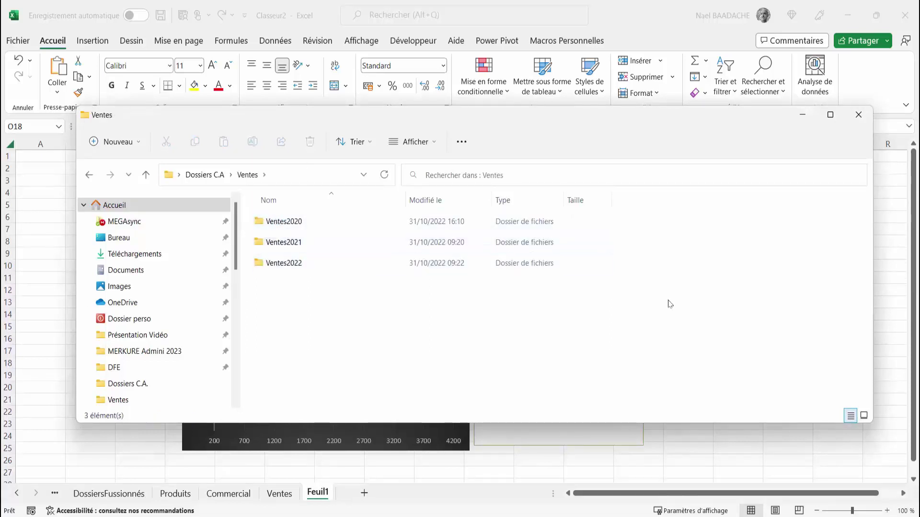
{"action": "left_click", "coordinate": [858, 114]}
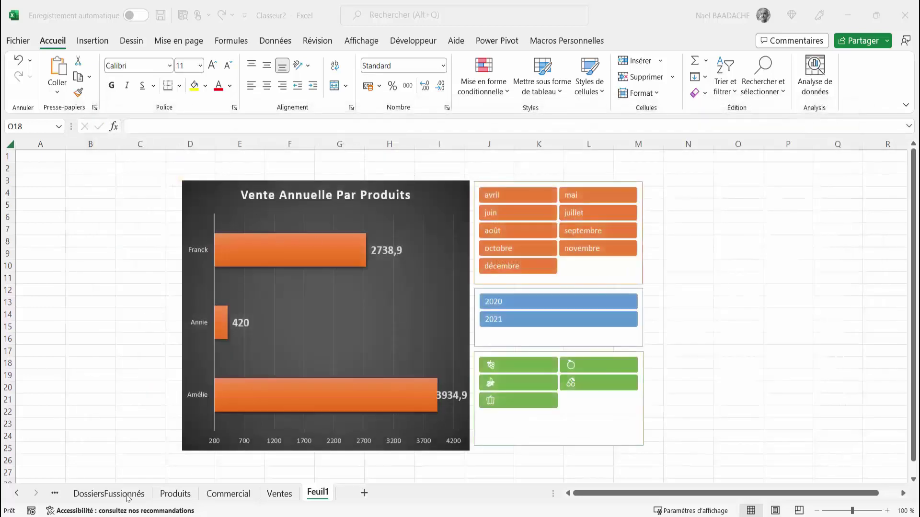
Review the merged table on the DossiersFussionnés sheet, refresh all the workbook's data, and check the table's last rows for 2022 sales.
{"action": "left_click", "coordinate": [110, 497]}
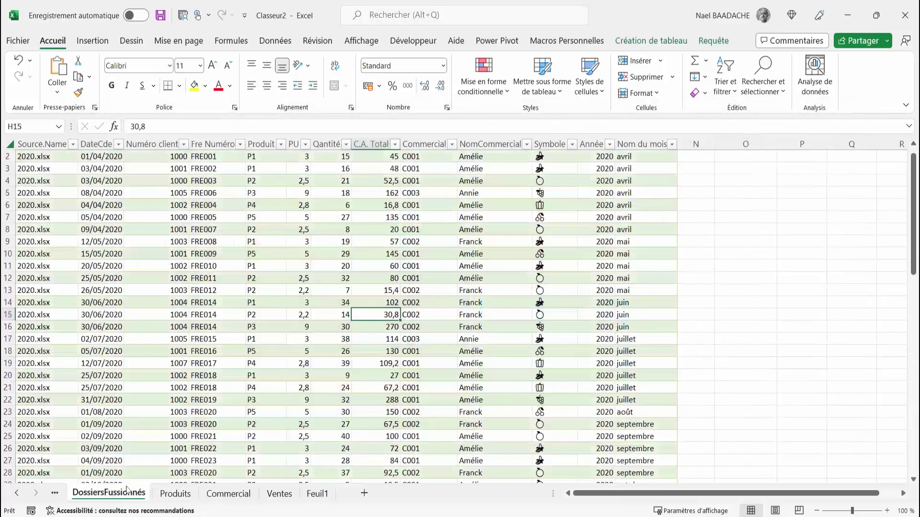
{"action": "left_click", "coordinate": [188, 346]}
{"action": "scroll", "coordinate": [188, 345], "scroll_direction": "down", "scroll_amount": 15}
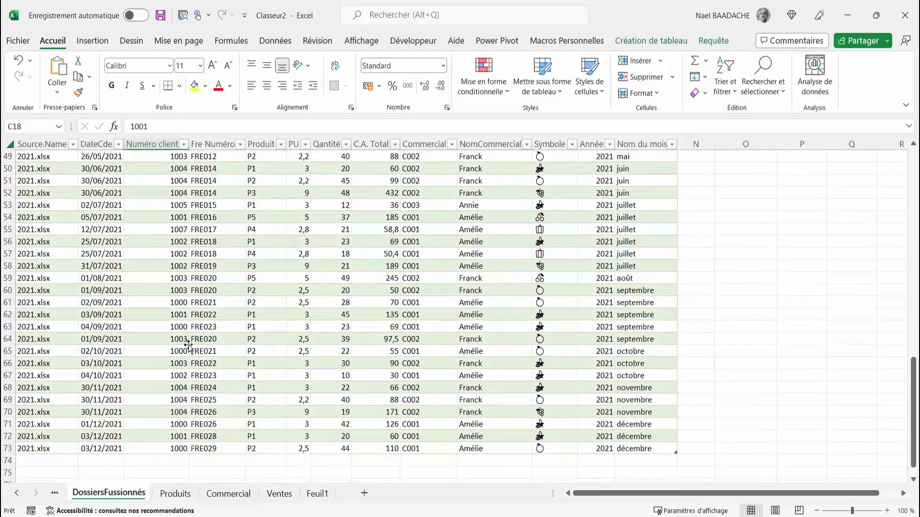
{"action": "scroll", "coordinate": [188, 345], "scroll_direction": "up", "scroll_amount": 5}
{"action": "scroll", "coordinate": [189, 346], "scroll_direction": "up", "scroll_amount": 10}
{"action": "left_click", "coordinate": [276, 41]}
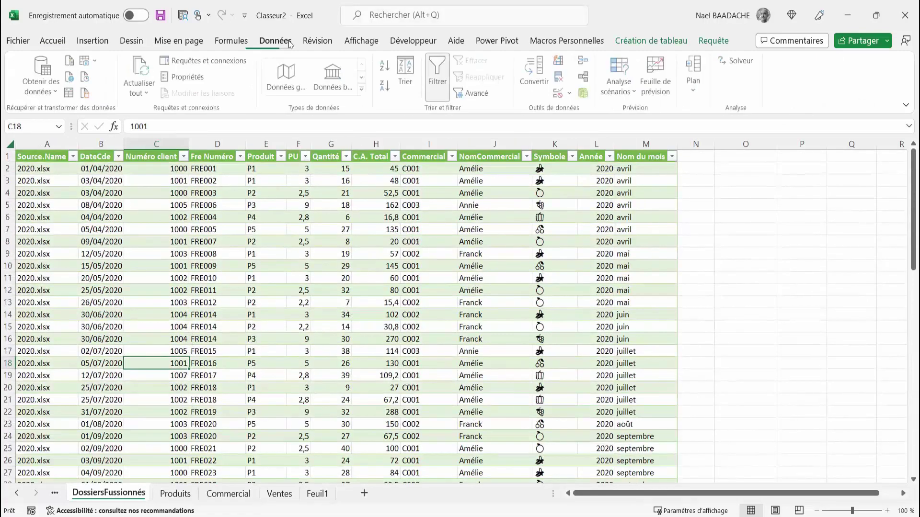
{"action": "left_click", "coordinate": [143, 76]}
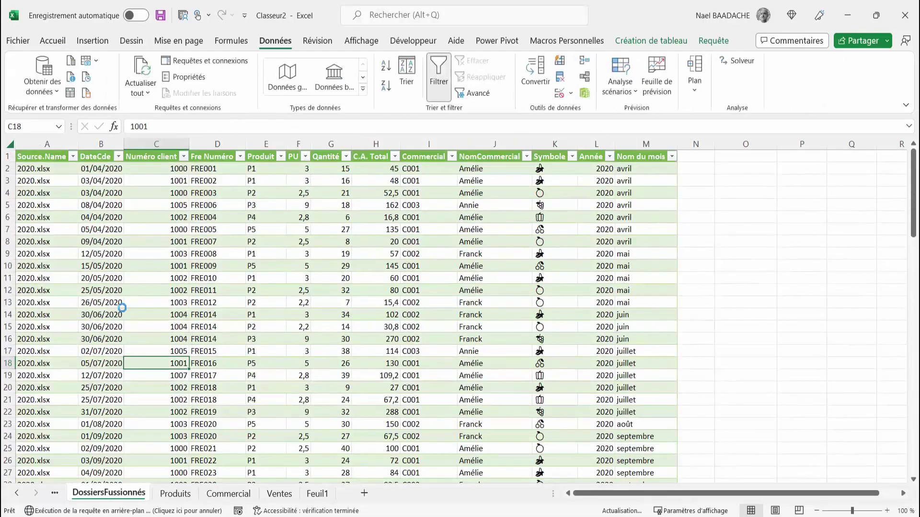
{"action": "scroll", "coordinate": [114, 323], "scroll_direction": "down", "scroll_amount": 19}
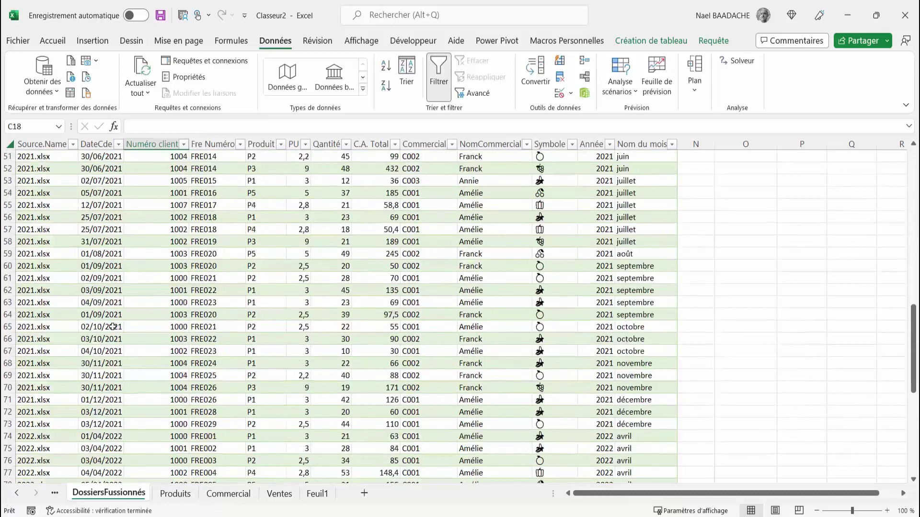
{"action": "scroll", "coordinate": [112, 327], "scroll_direction": "down", "scroll_amount": 2}
{"action": "scroll", "coordinate": [37, 320], "scroll_direction": "down", "scroll_amount": 3}
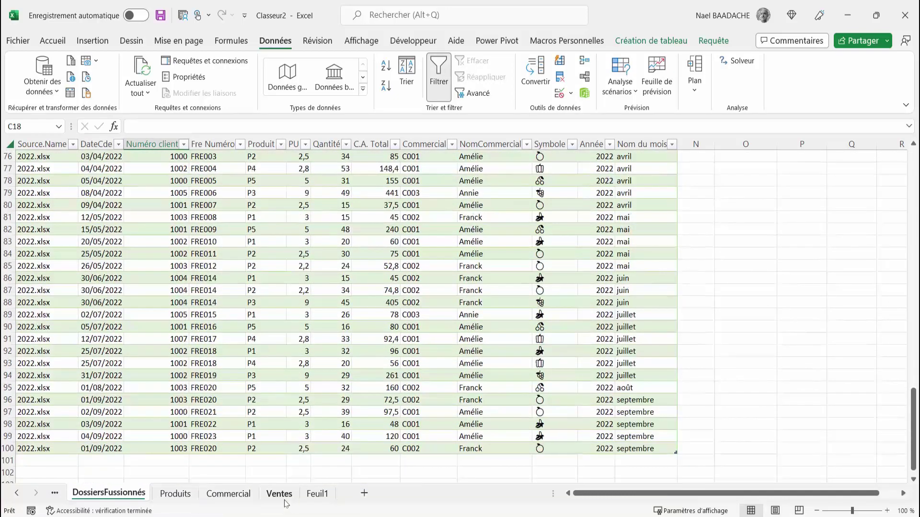
Refresh the PivotTable on Feuil2 to bring in the 2022 sales.
{"action": "left_click", "coordinate": [16, 494]}
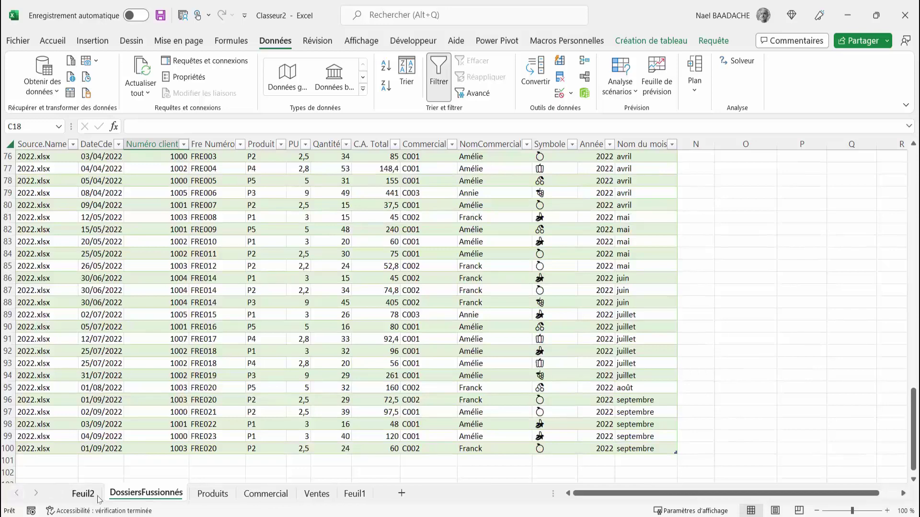
{"action": "left_click", "coordinate": [83, 493]}
{"action": "left_click", "coordinate": [116, 207]}
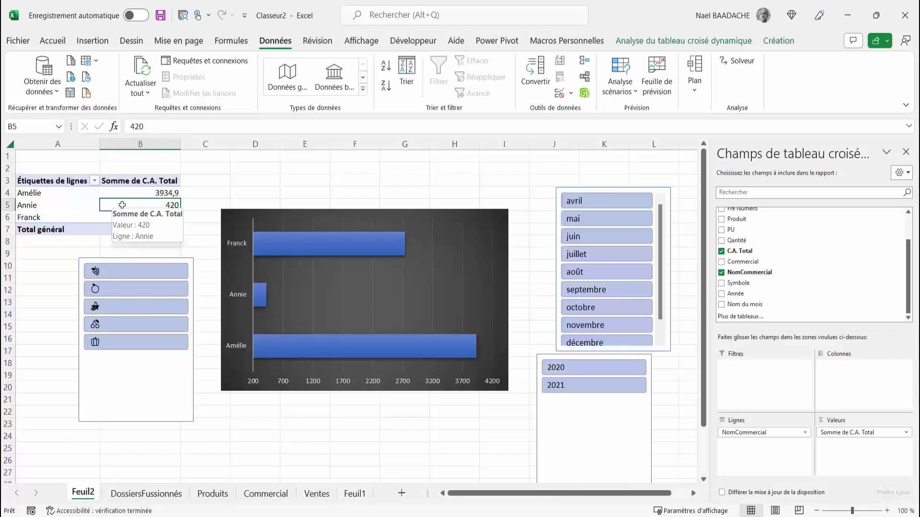
{"action": "right_click", "coordinate": [123, 205]}
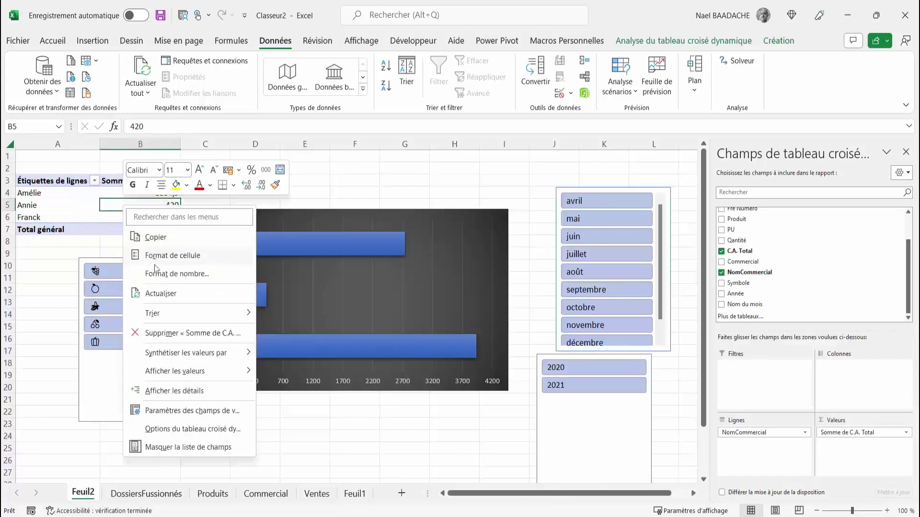
{"action": "left_click", "coordinate": [155, 294]}
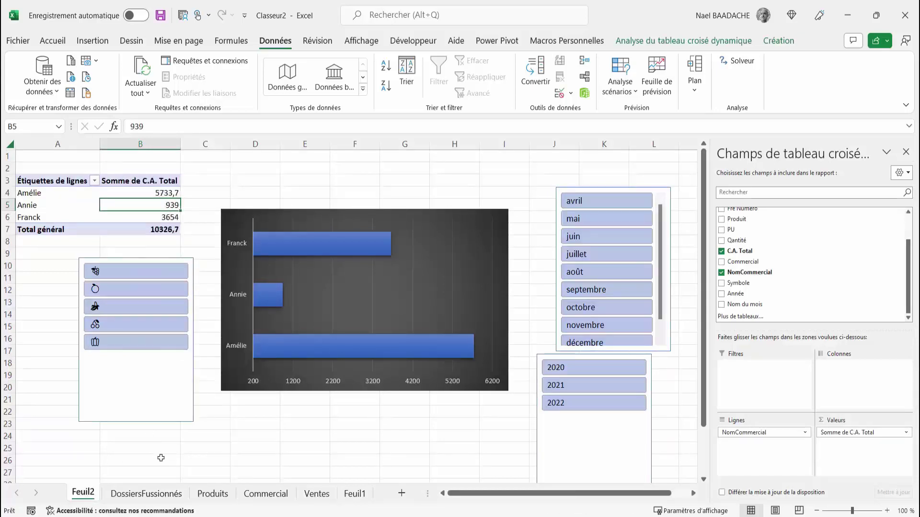
On Feuil1, move the Symbole slicer down to align with the chart's lower edge, and lengthen the Année slicer to fit all three years.
{"action": "left_click", "coordinate": [354, 494]}
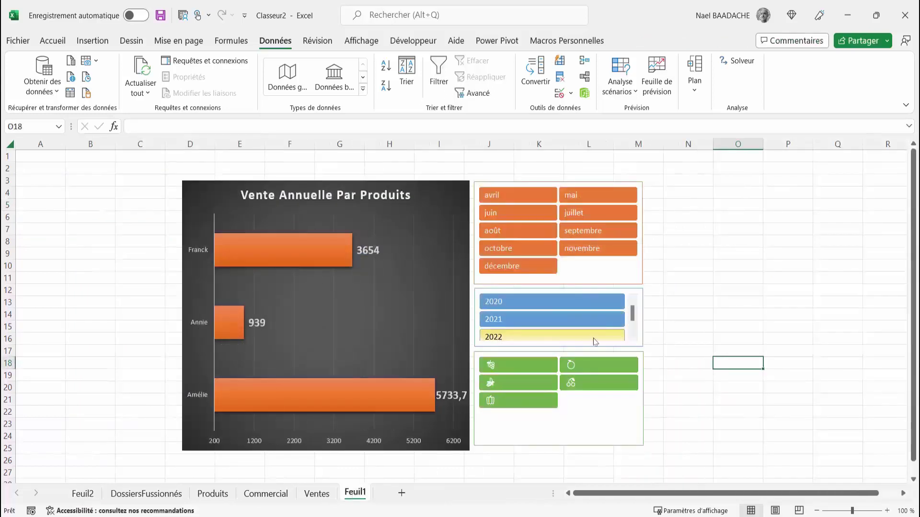
{"action": "left_click", "coordinate": [581, 445]}
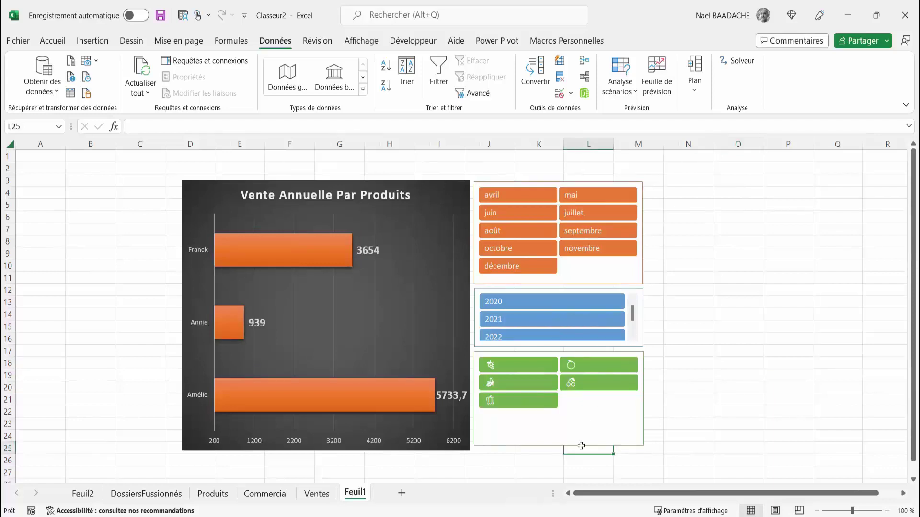
{"action": "left_click_drag", "start_coordinate": [580, 445], "coordinate": [580, 451]}
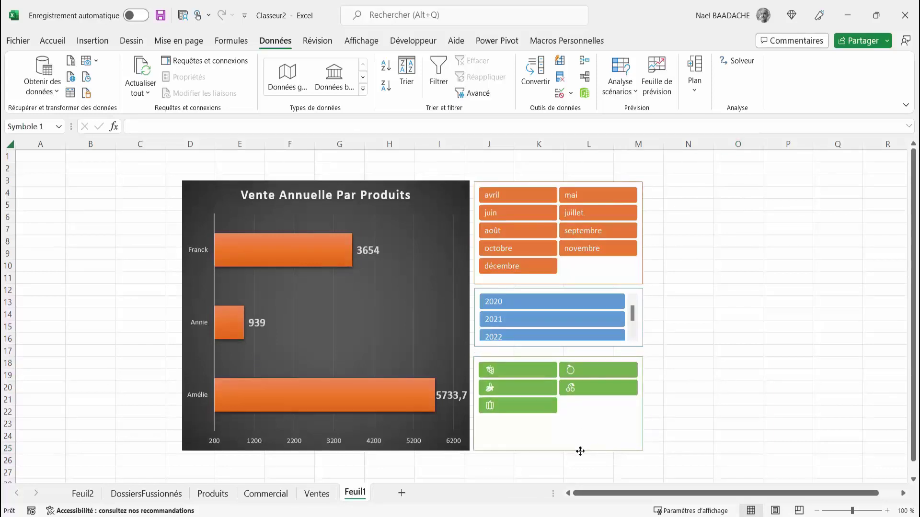
{"action": "left_click", "coordinate": [585, 416]}
{"action": "left_click", "coordinate": [635, 344]}
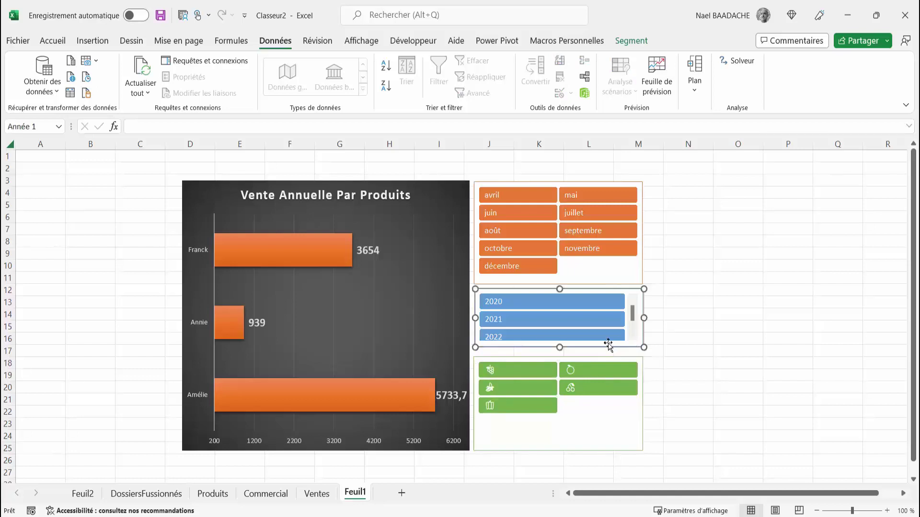
{"action": "left_click_drag", "start_coordinate": [560, 346], "coordinate": [560, 352]}
{"action": "left_click", "coordinate": [772, 287]}
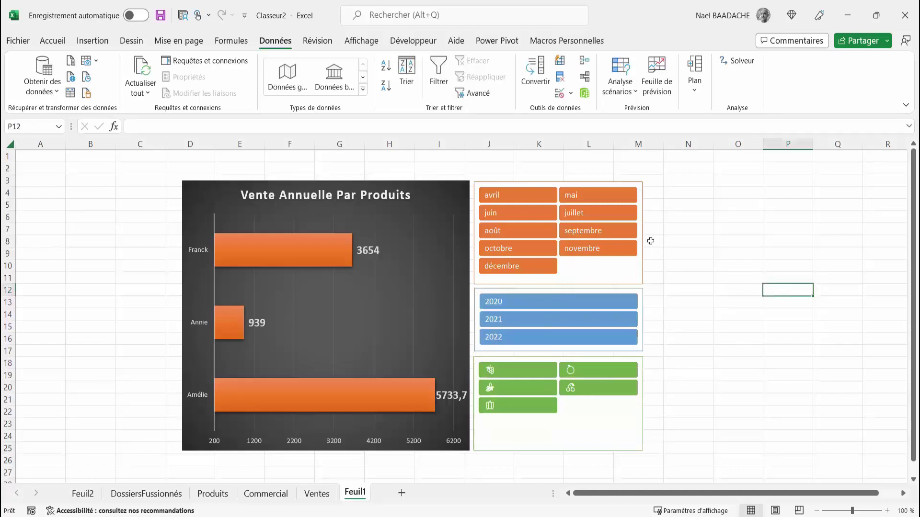
Test the slicers by filtering the chart to 2020 and the grape symbol, extend it to all years, and restore all products.
{"action": "left_click", "coordinate": [522, 303]}
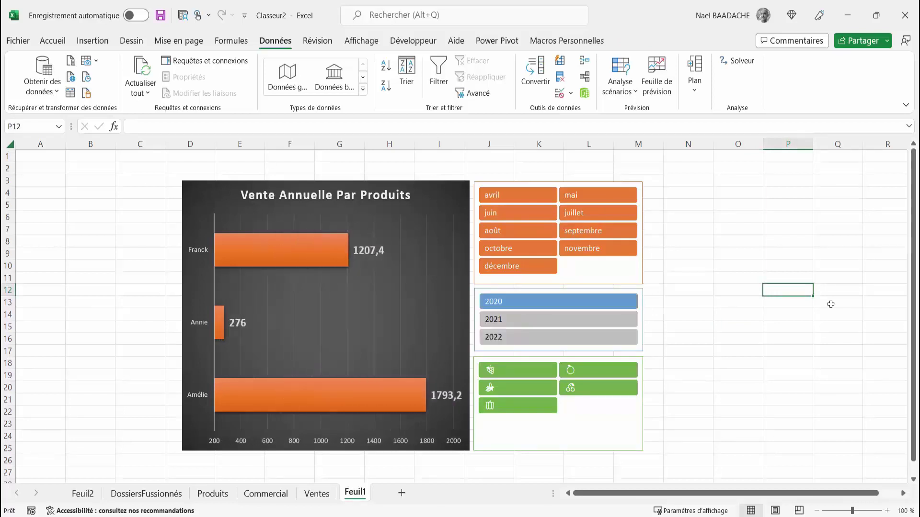
{"action": "left_click", "coordinate": [513, 373]}
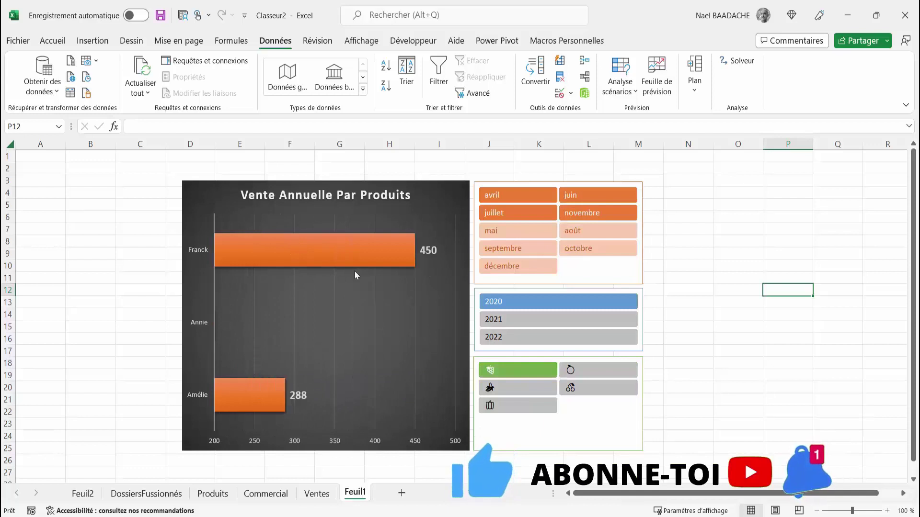
{"action": "left_click", "coordinate": [516, 319], "text": "ctrl"}
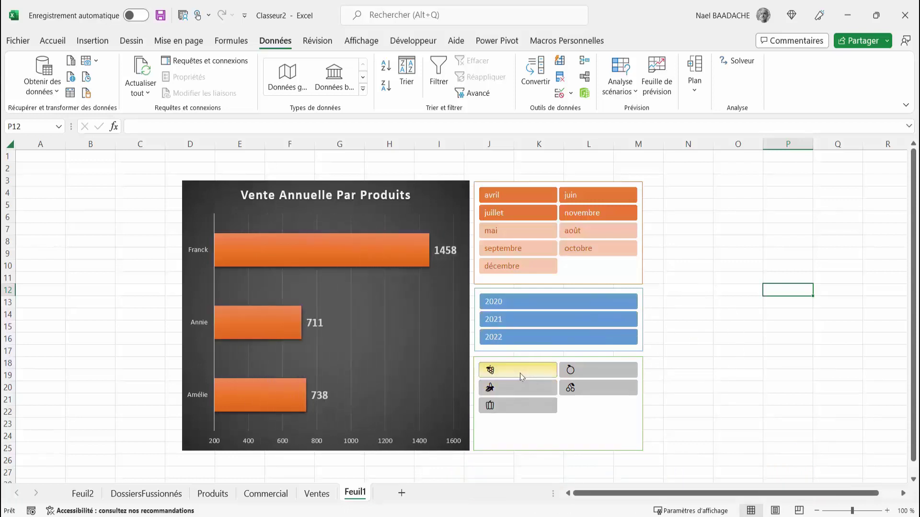
{"action": "left_click_drag", "start_coordinate": [521, 373], "coordinate": [521, 415]}
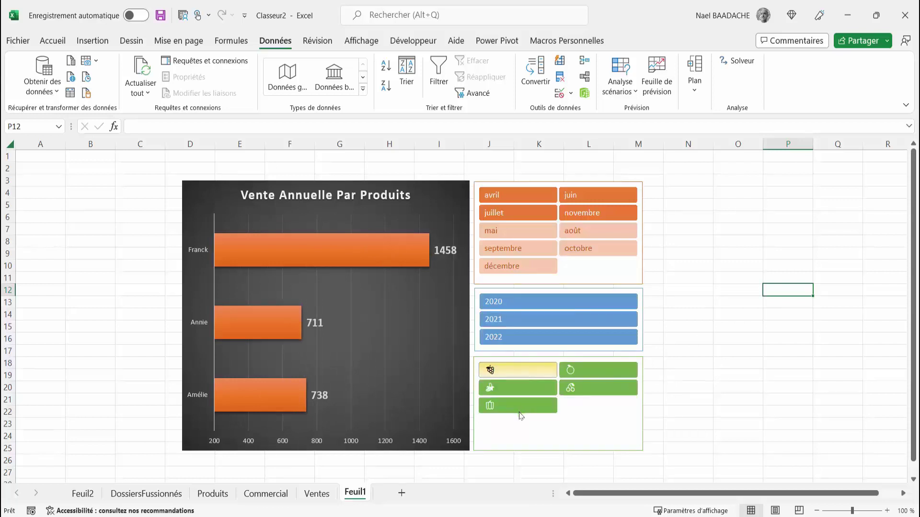
{"action": "left_click", "coordinate": [756, 400]}
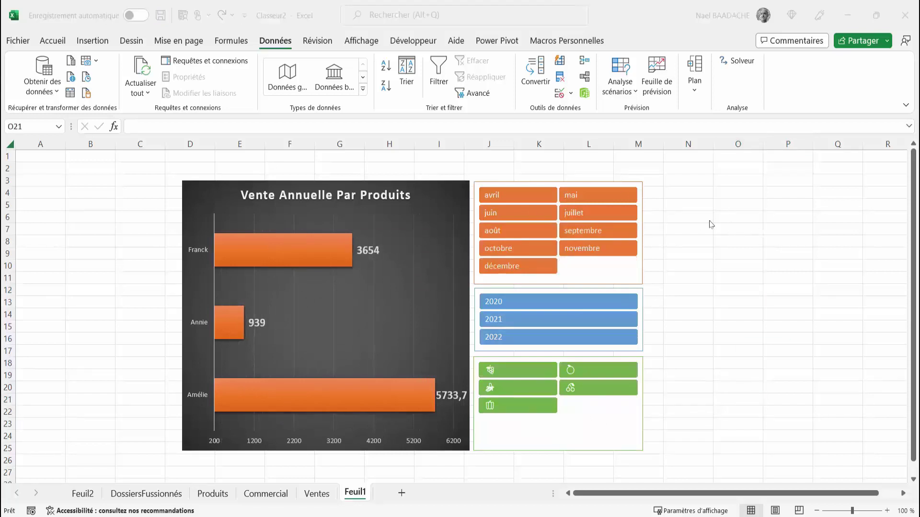
Hide the gridlines on the Feuil1 dashboard sheet.
{"action": "left_click", "coordinate": [711, 193]}
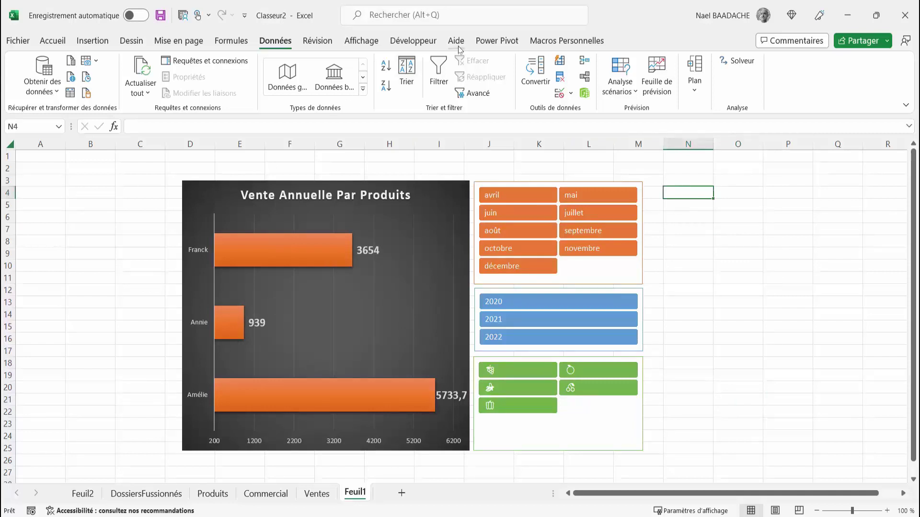
{"action": "left_click", "coordinate": [361, 41]}
{"action": "left_click", "coordinate": [411, 86]}
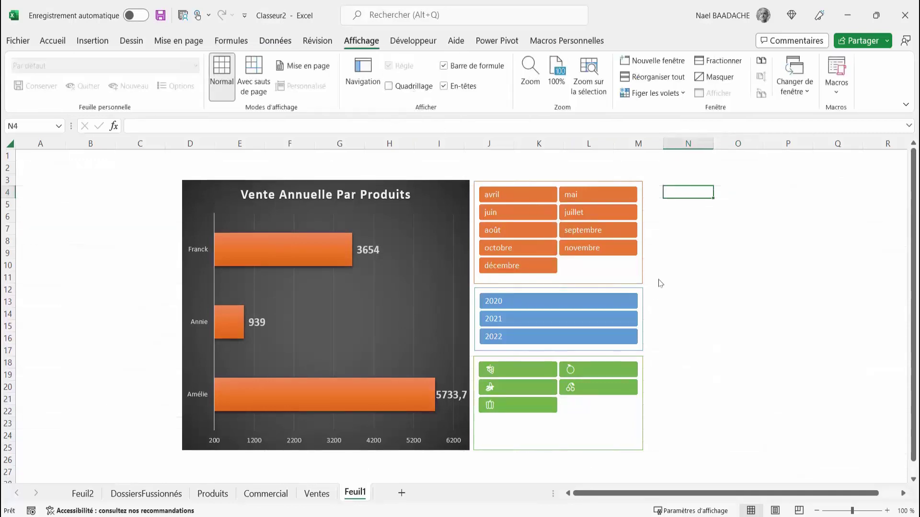
{"action": "left_click", "coordinate": [710, 287]}
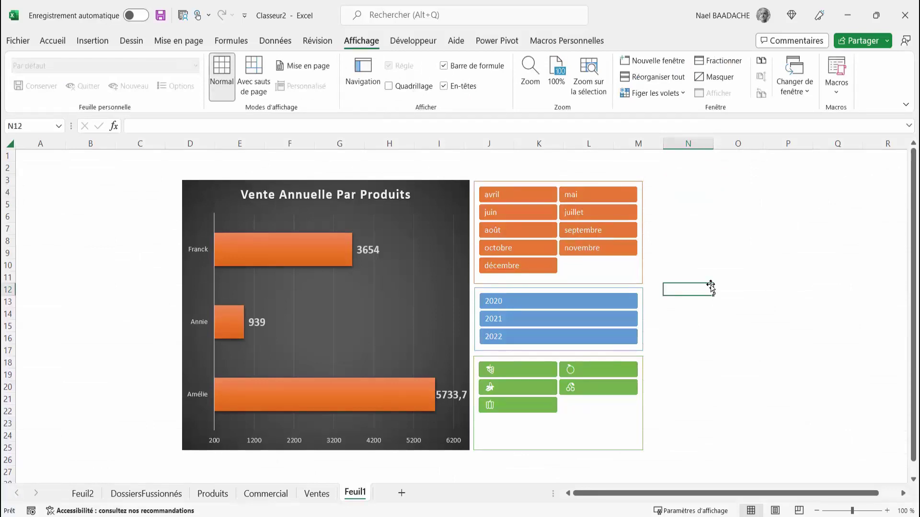